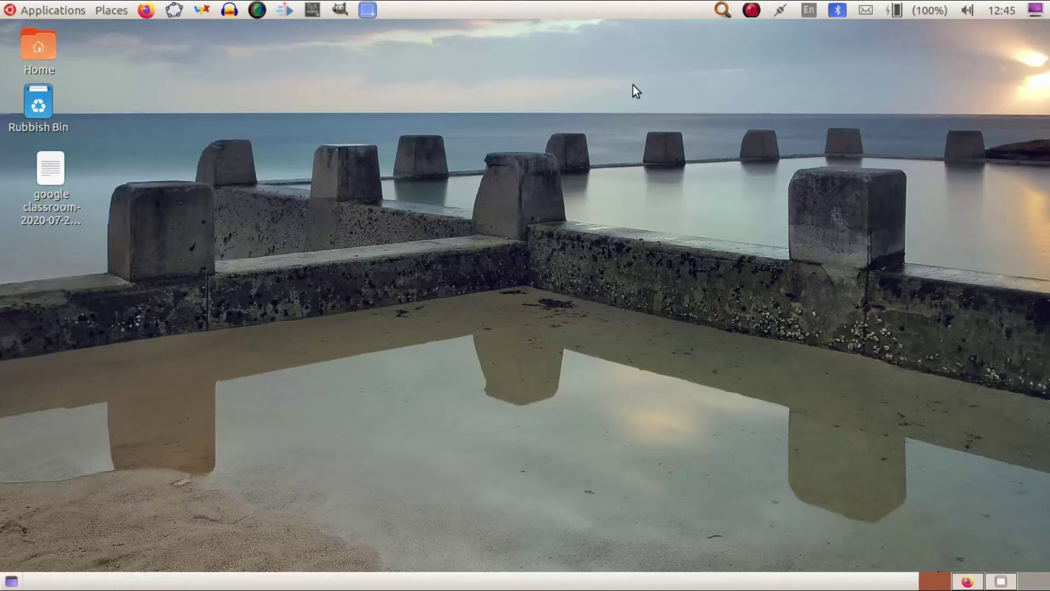
click(150, 11)
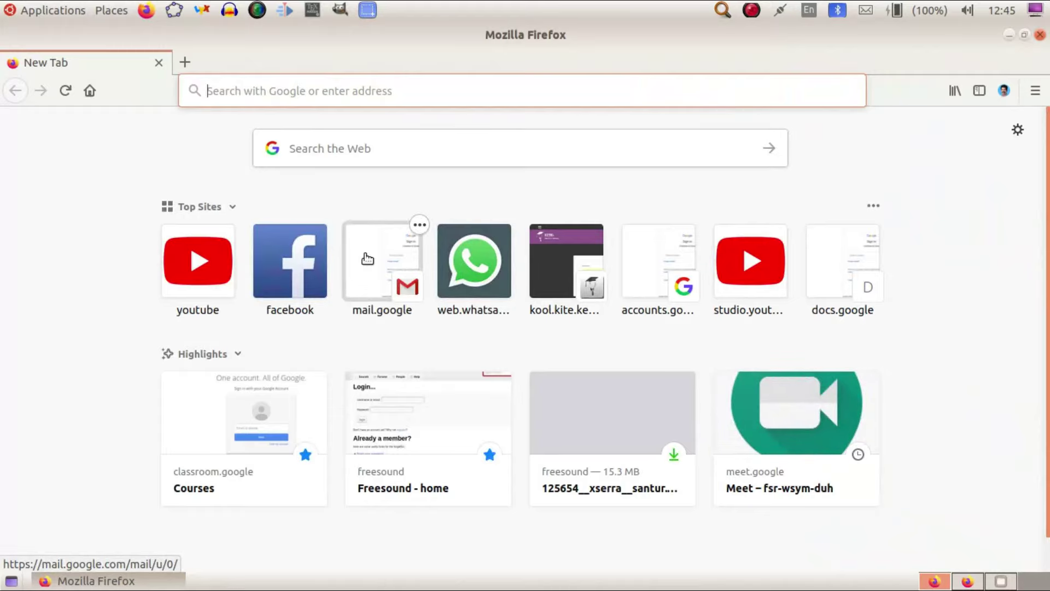
text(www)
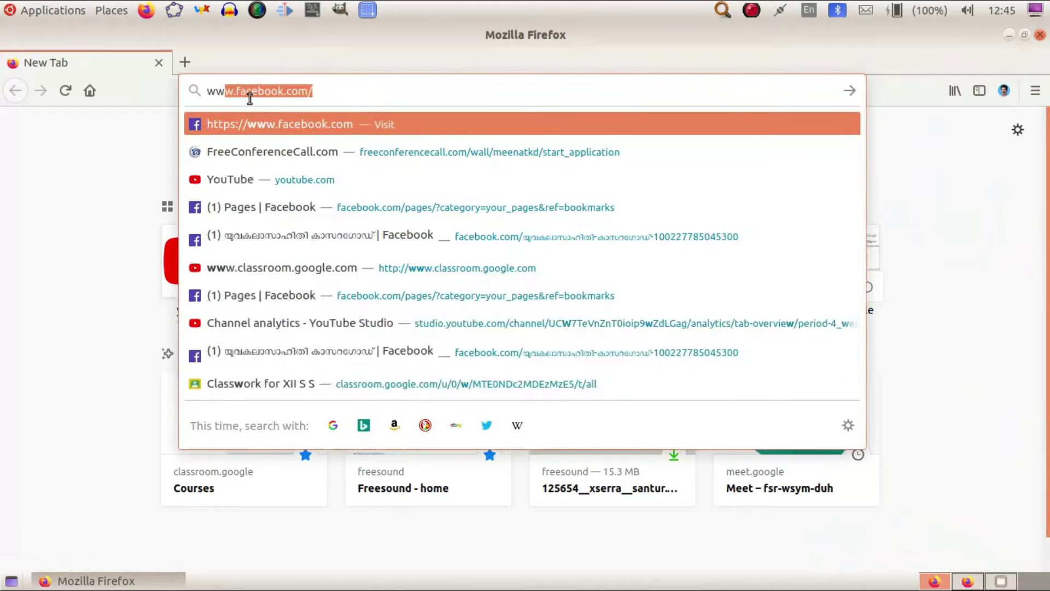
text(.)
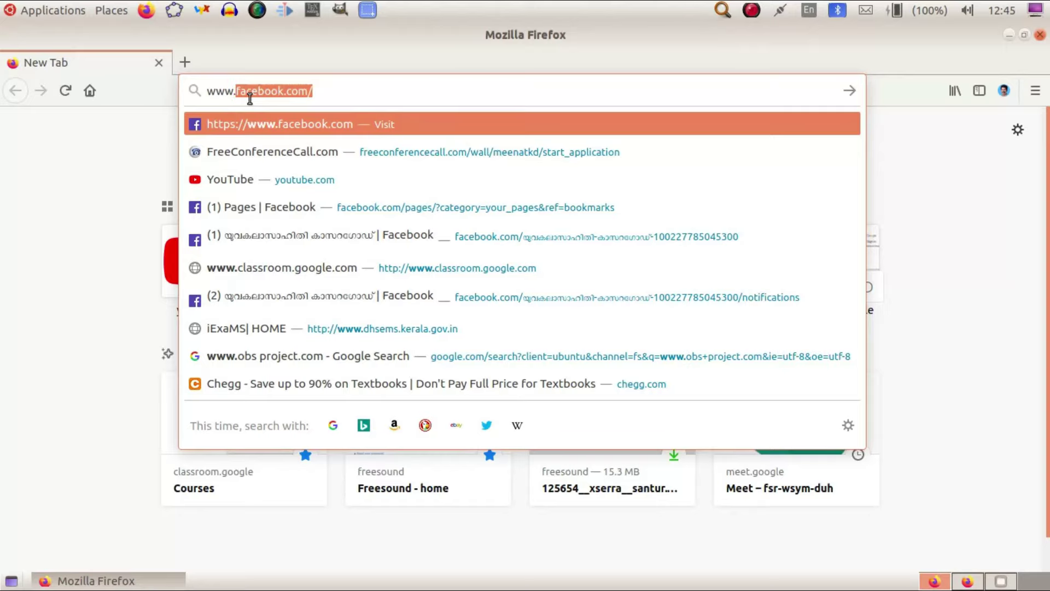
text(clas)
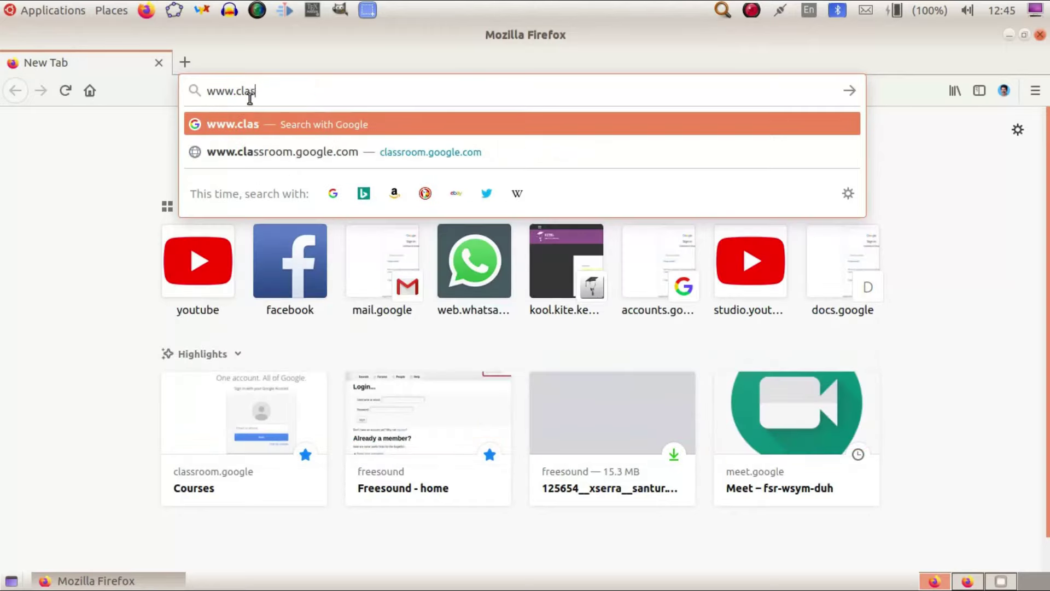
text(sromm)
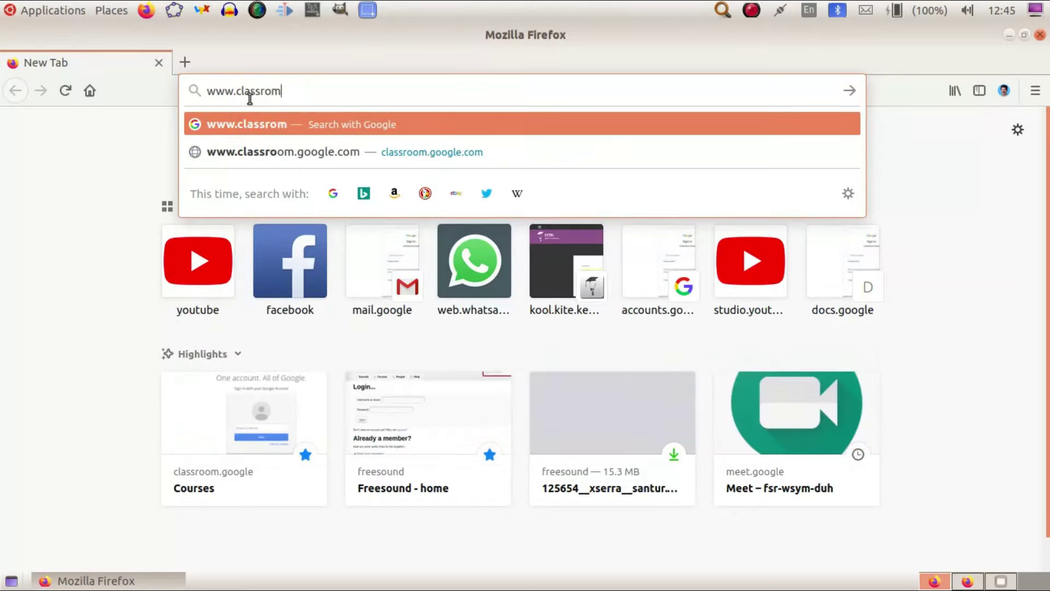
key(BackSpace)
key(BackSpace)
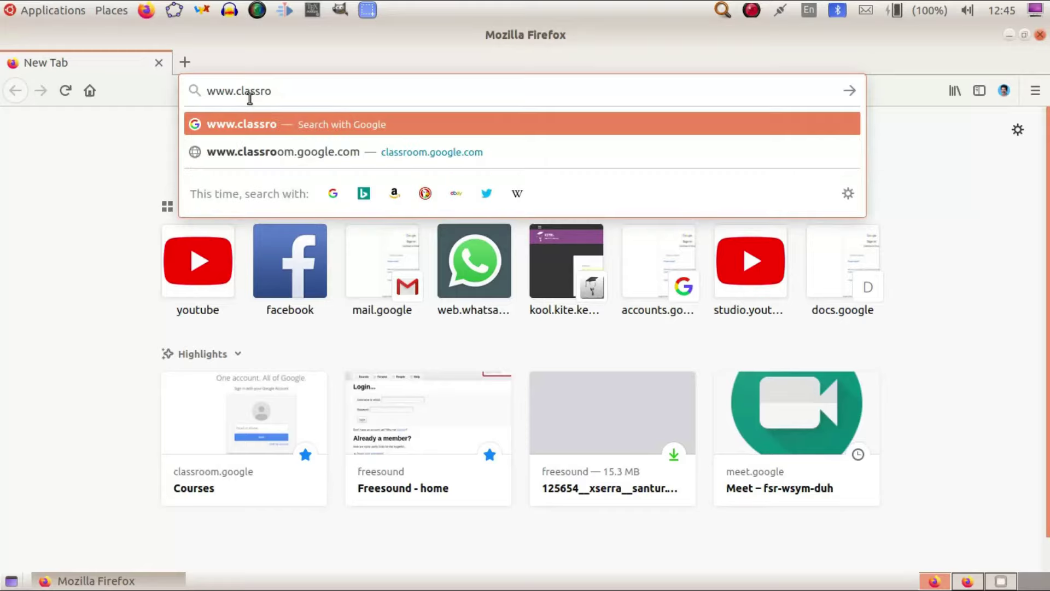
text(om.)
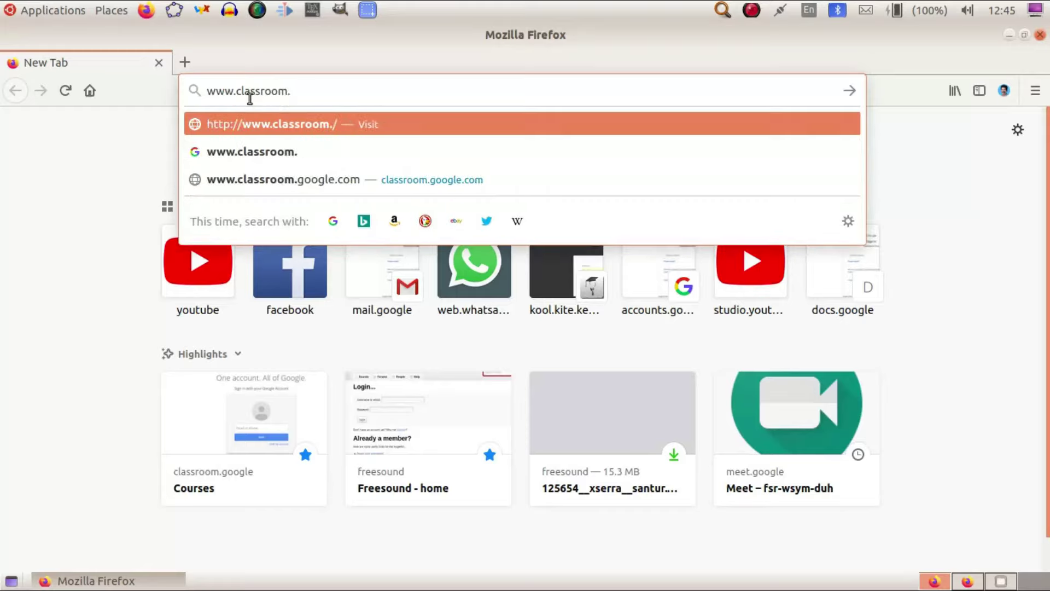
text(google)
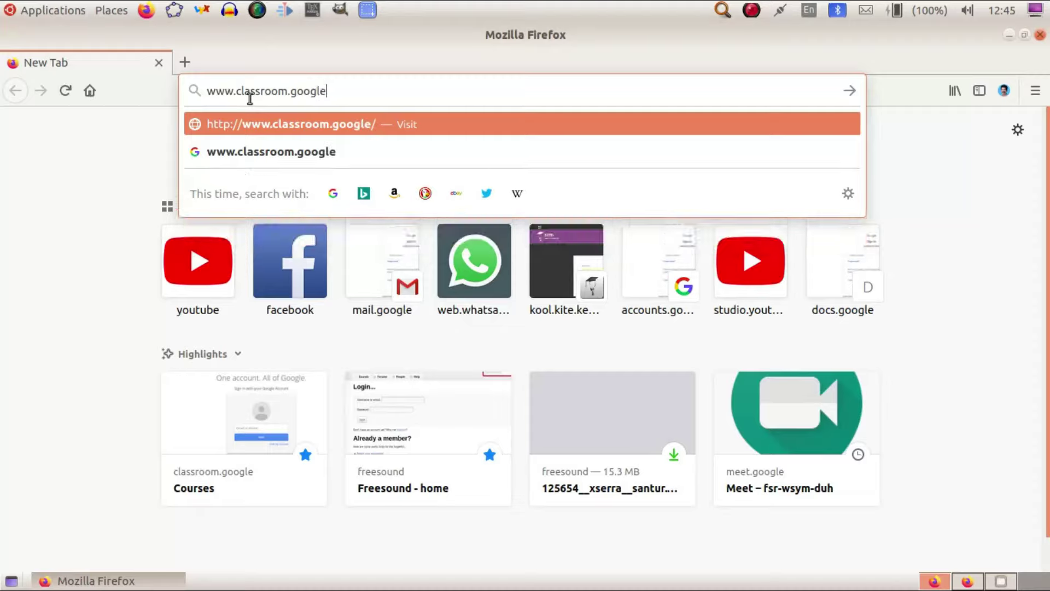
text(.com)
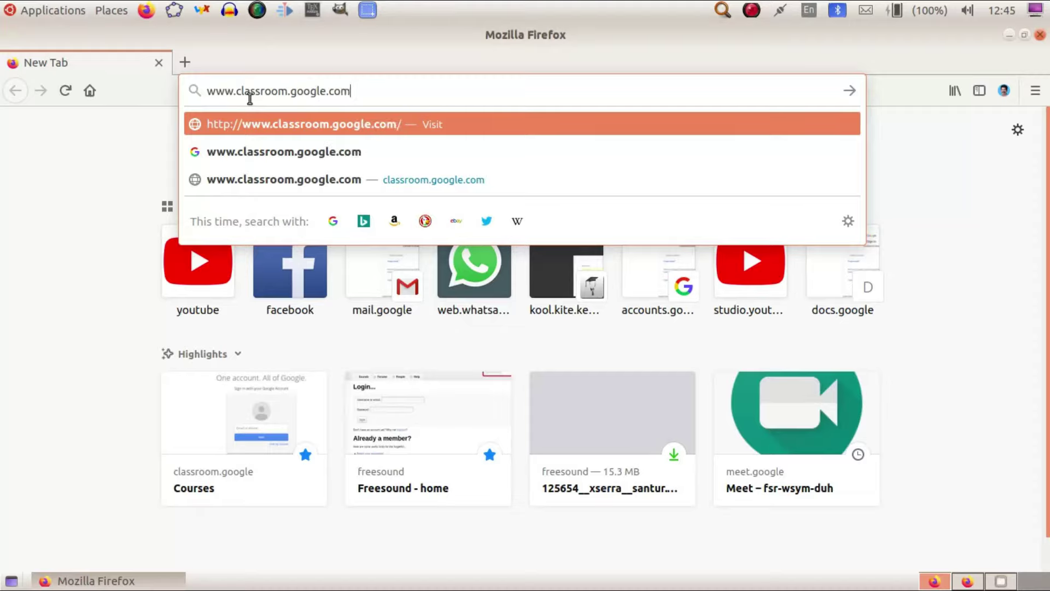
key(Return)
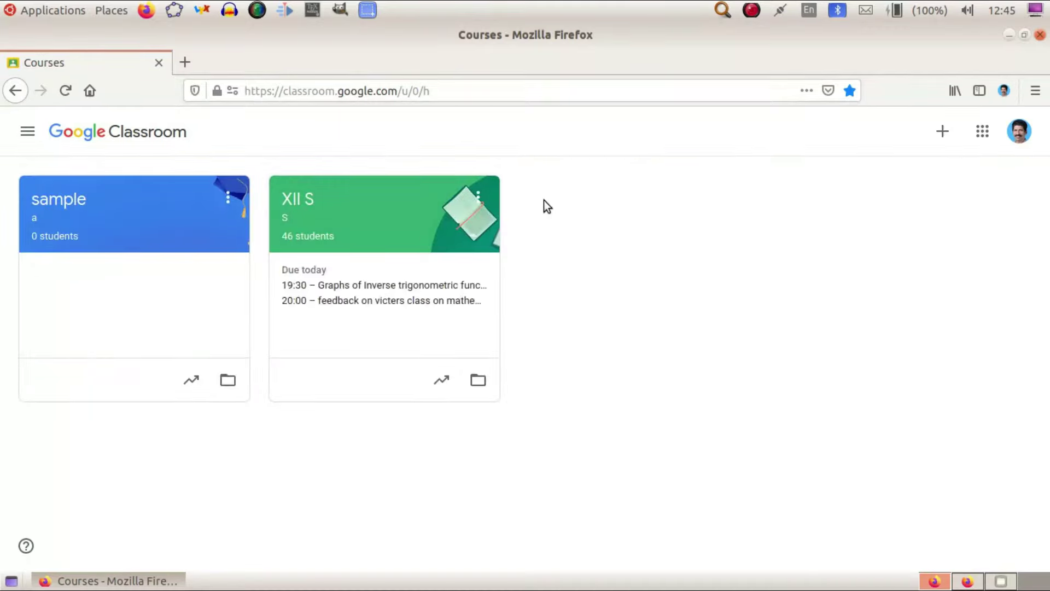
Switch Classroom to the other signed-in Google account from the avatar menu.
click(1016, 134)
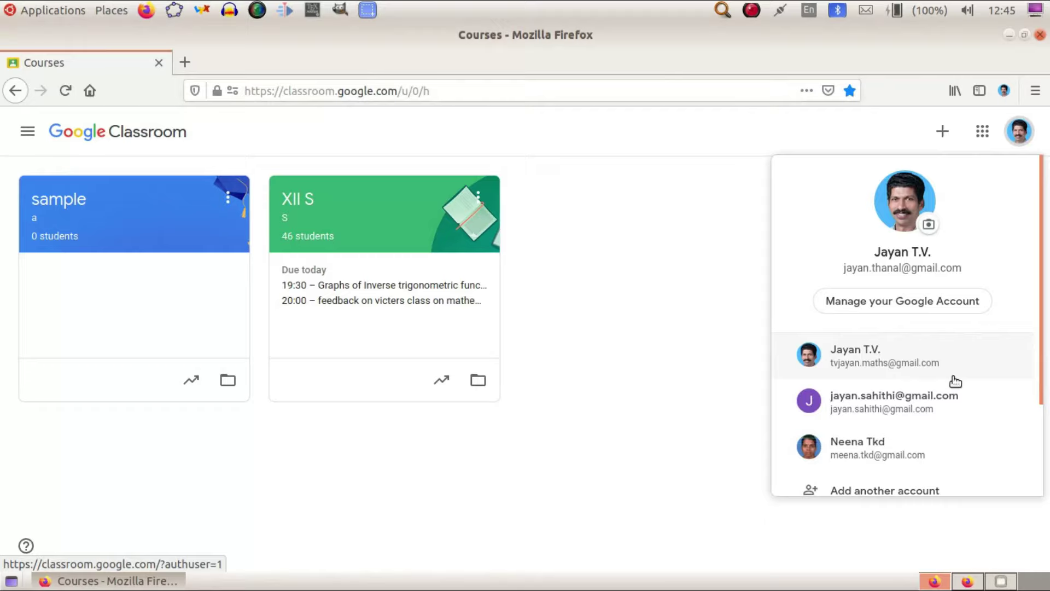
click(882, 356)
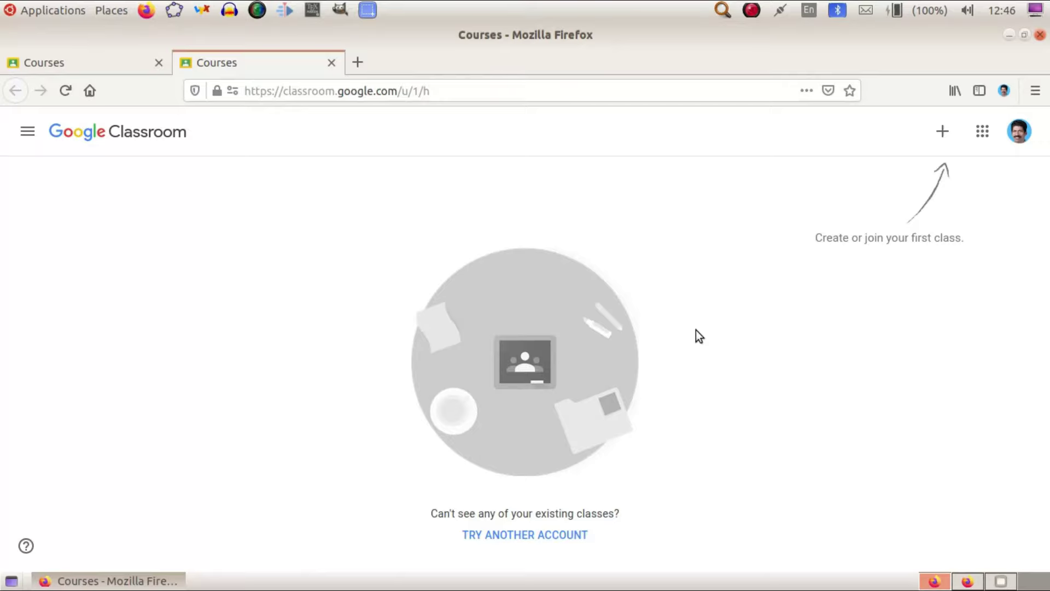
Choose Create class and tick 'I've read and understand' on the school-use notice.
click(941, 133)
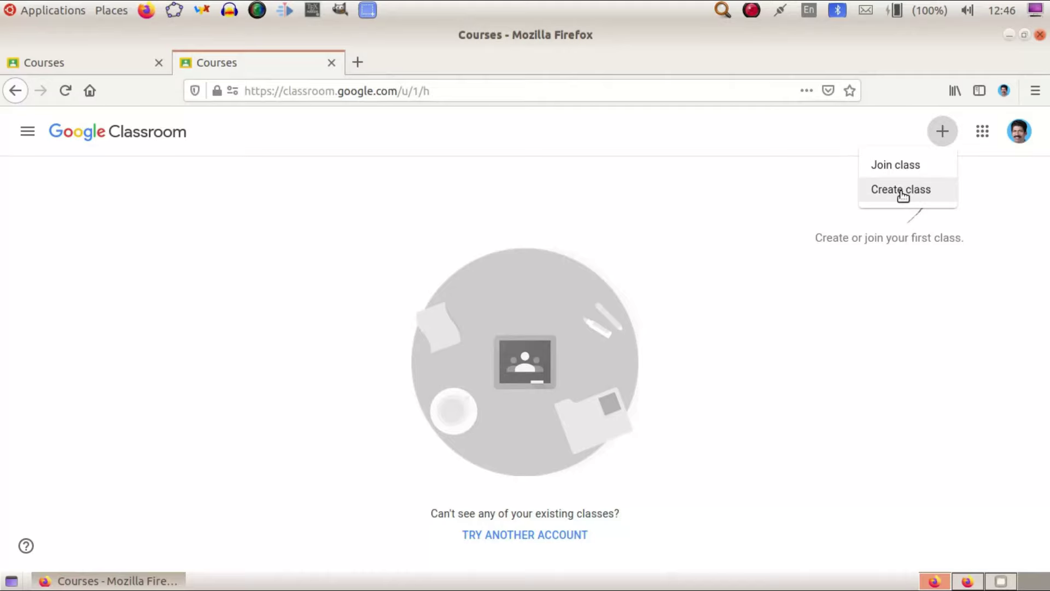
click(904, 191)
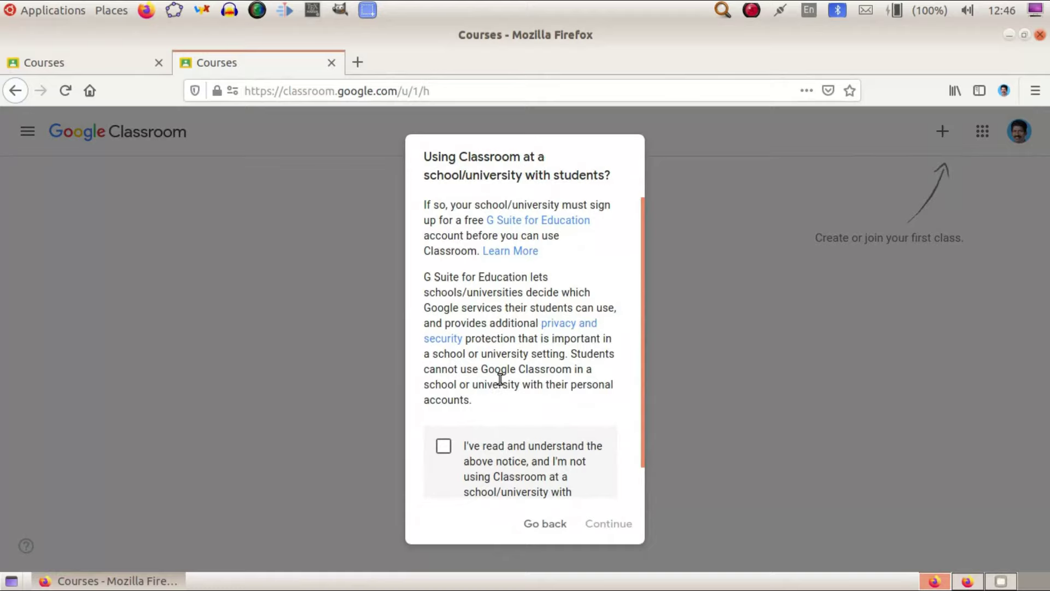
scroll(500, 378, down, 1)
scroll(492, 367, up, 1)
scroll(495, 367, down, 1)
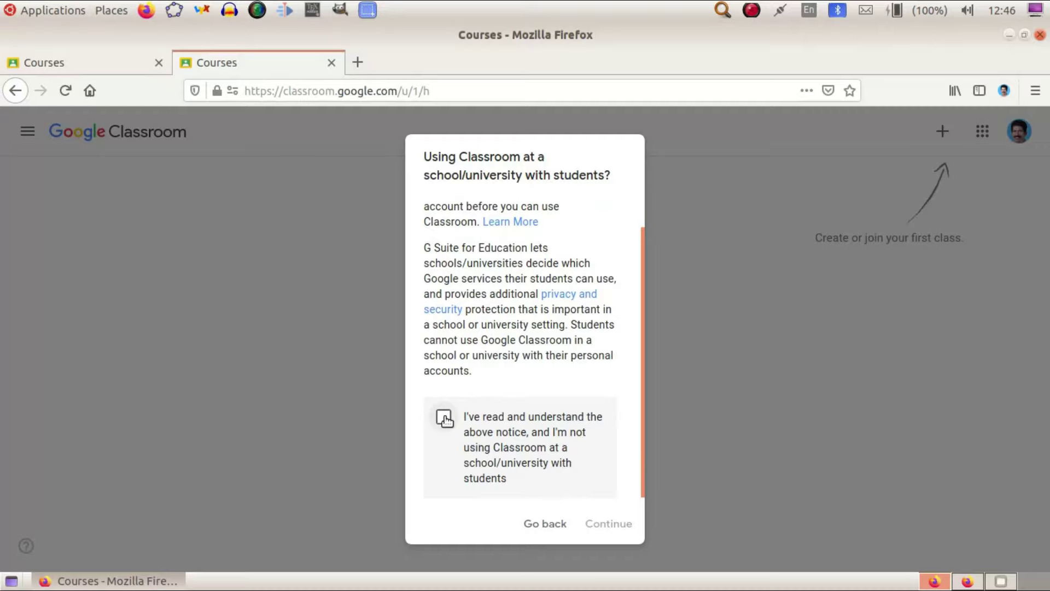
click(444, 419)
Continue to the class form and enter the class name 'Sample Classropm'.
click(601, 524)
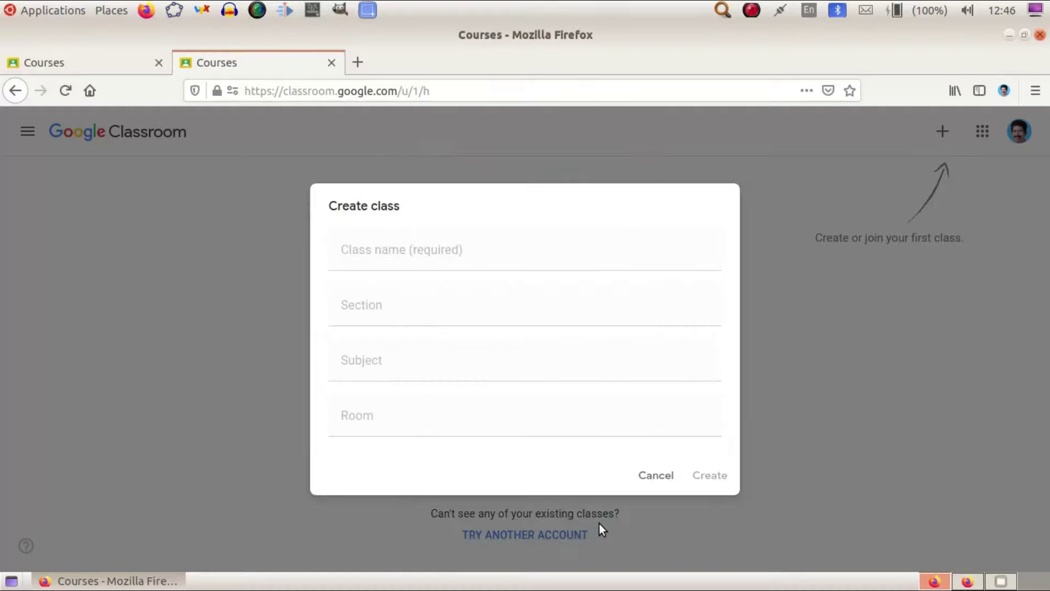
click(475, 246)
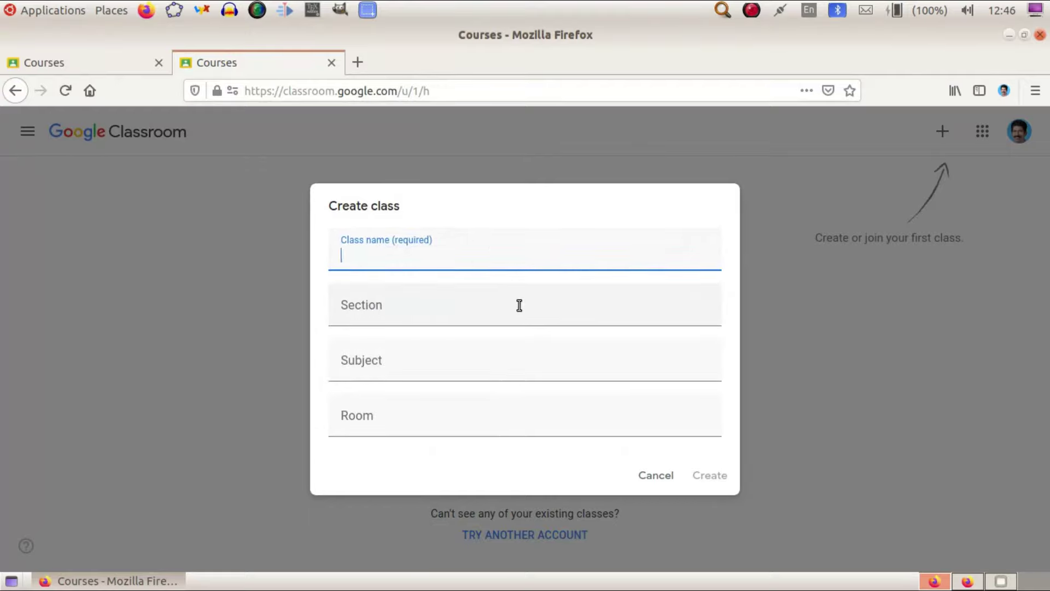
text(Sample C)
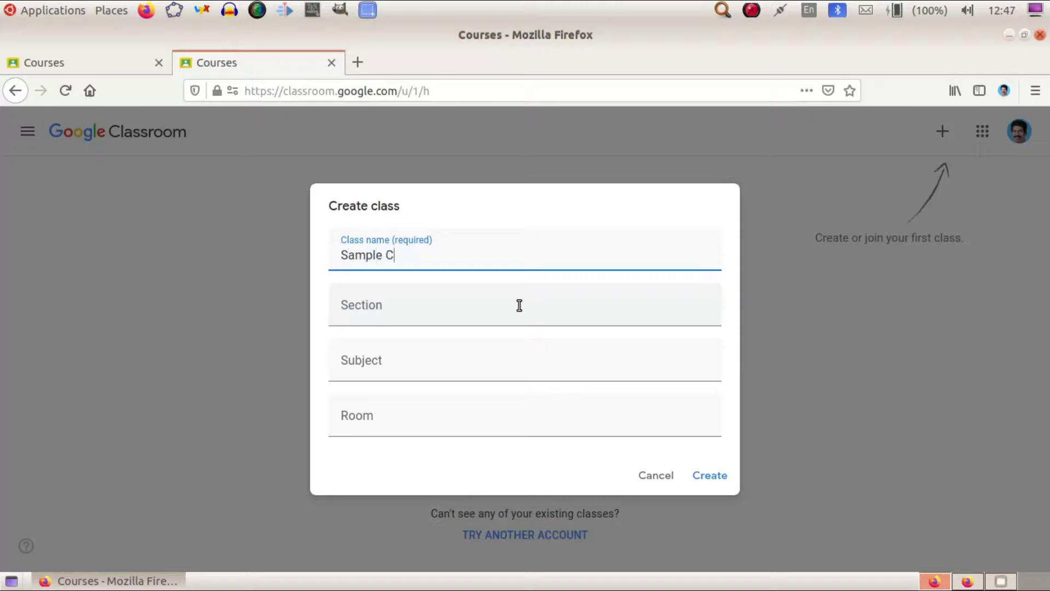
text(lassrom)
key(BackSpace)
text(pm)
Fill in section A, subject Mathematics and room 101, then create the class.
click(386, 315)
text(A)
click(375, 363)
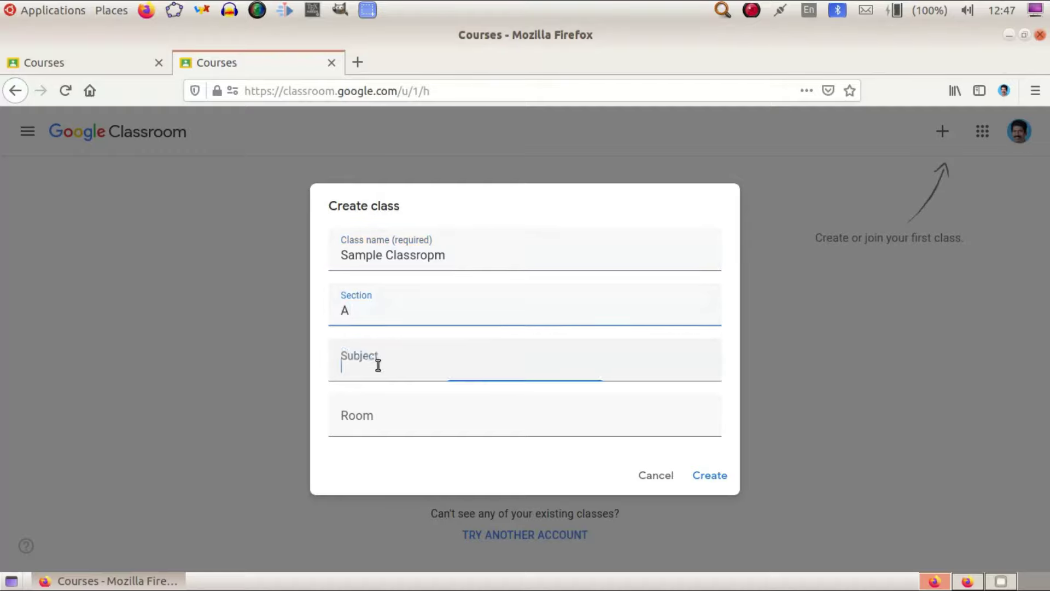
text(mathe)
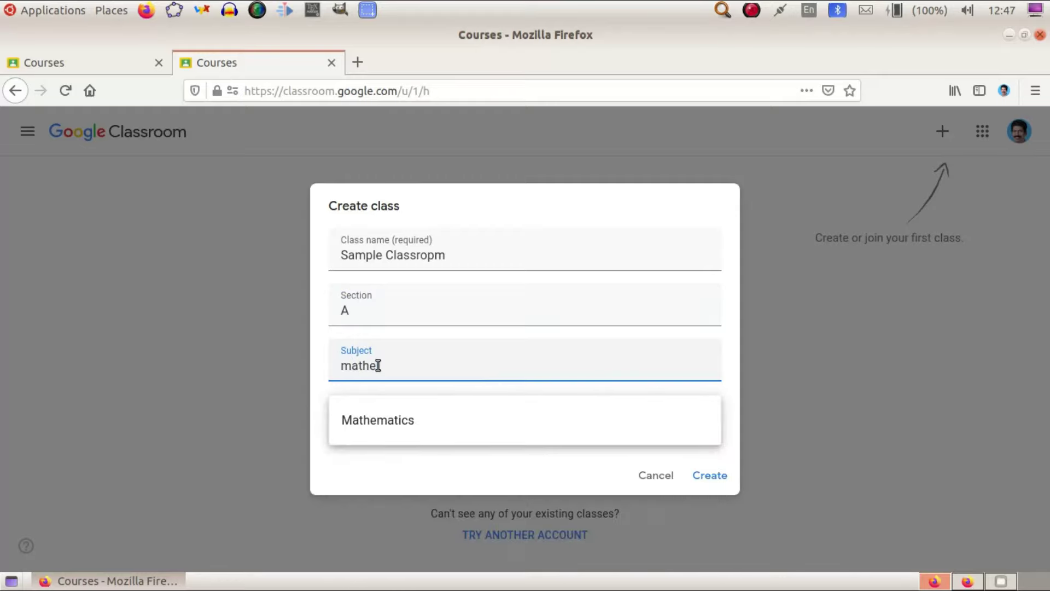
click(385, 414)
click(399, 415)
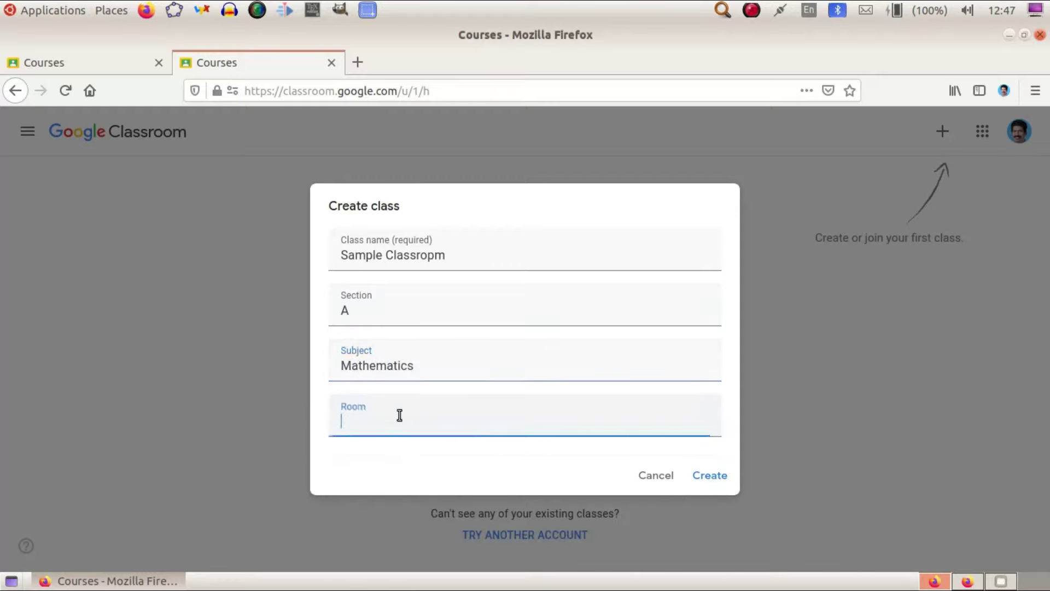
text(101)
click(709, 476)
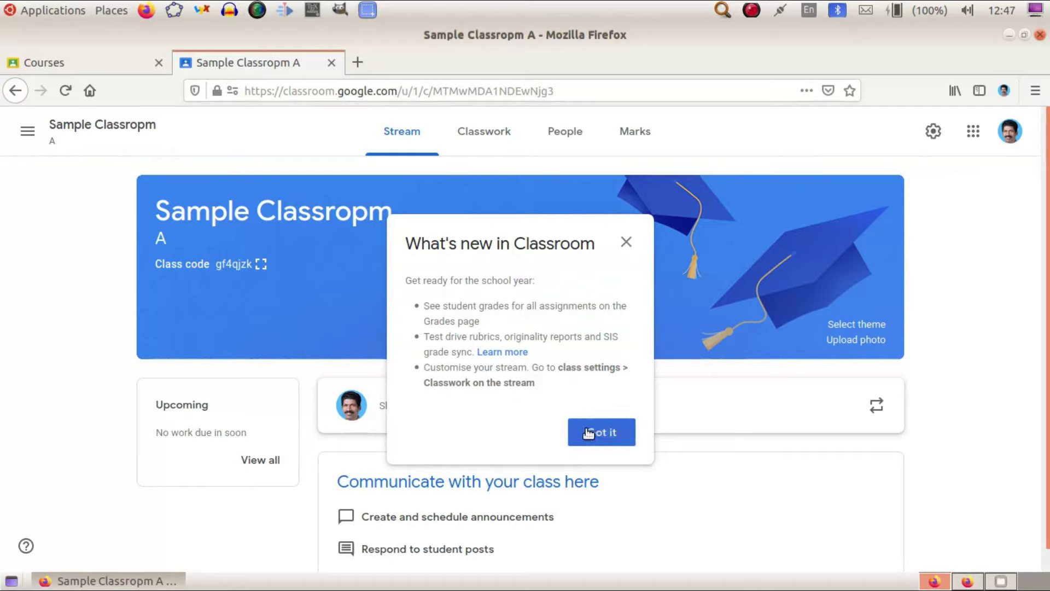
Dismiss the what's-new notice, look through Classwork, People and Marks, then return to Stream.
click(587, 432)
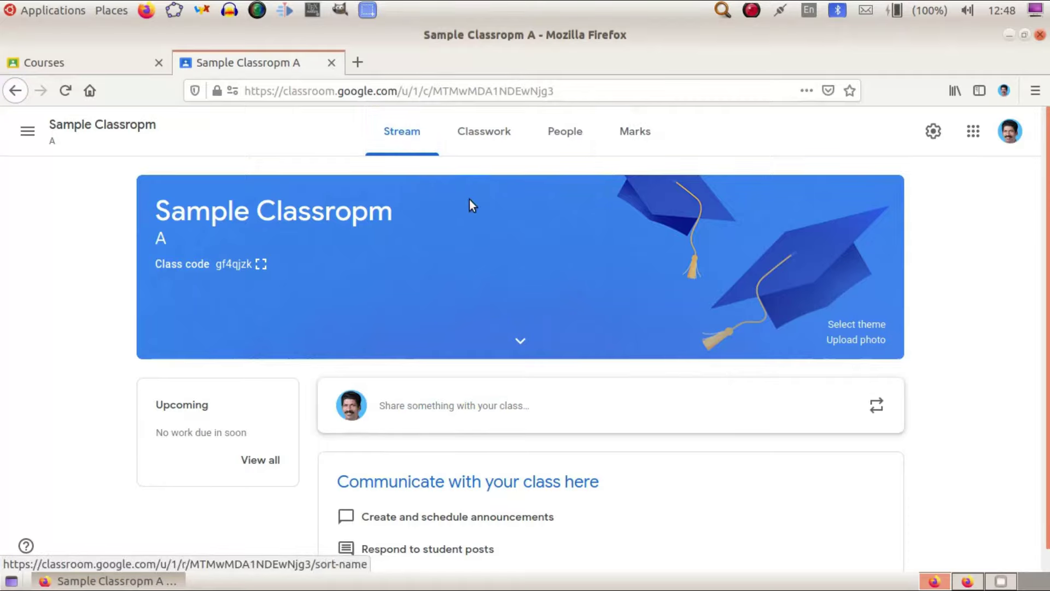
click(472, 137)
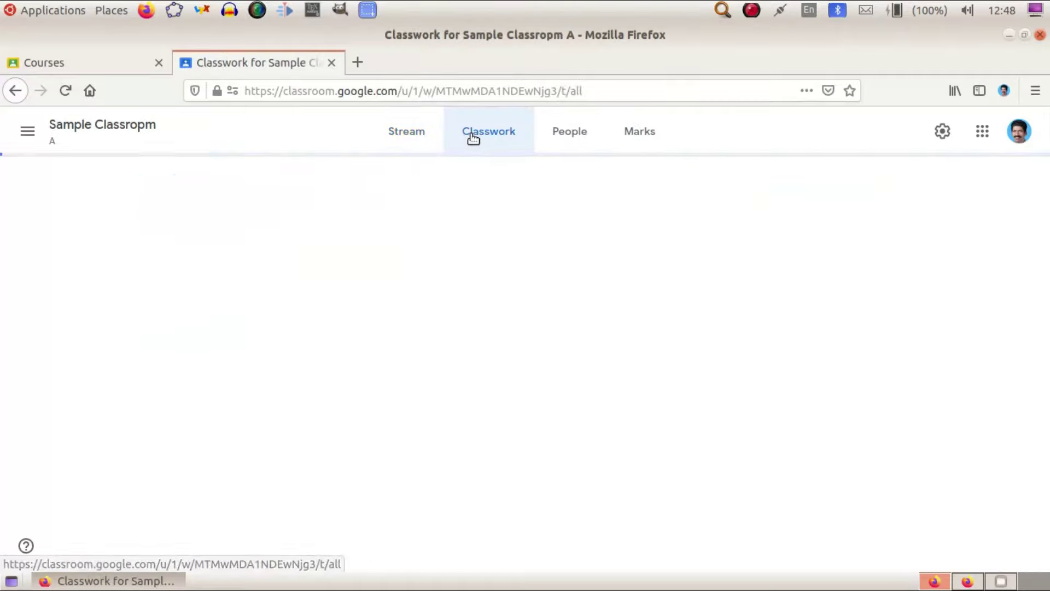
click(558, 136)
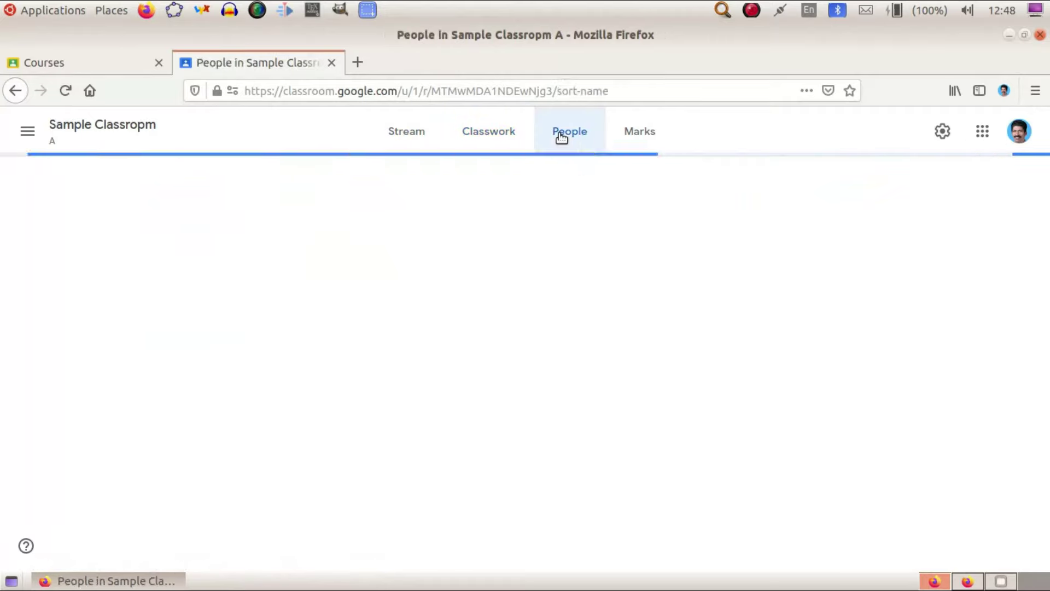
click(636, 136)
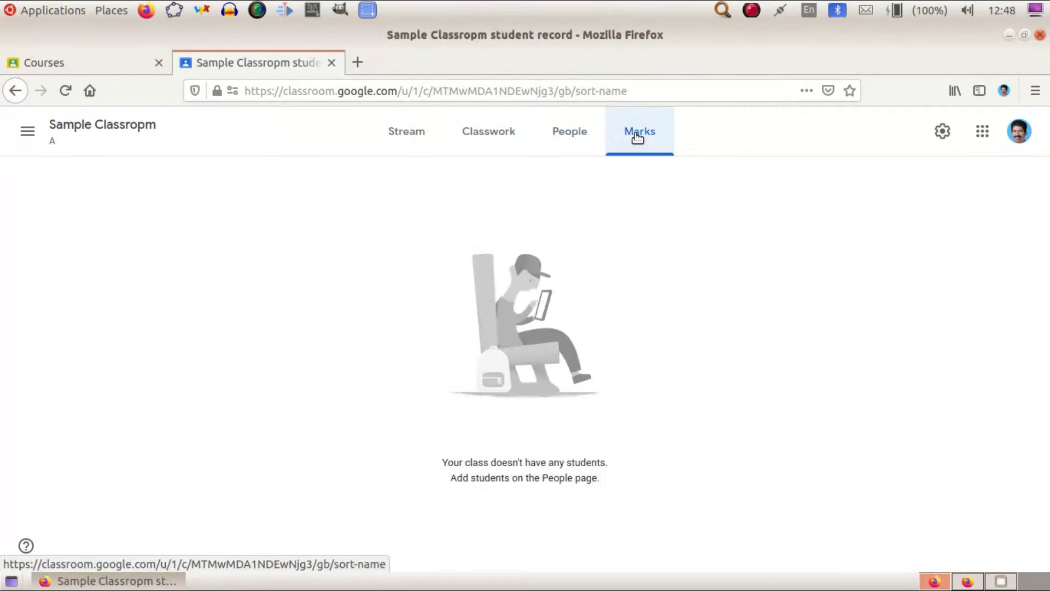
click(406, 132)
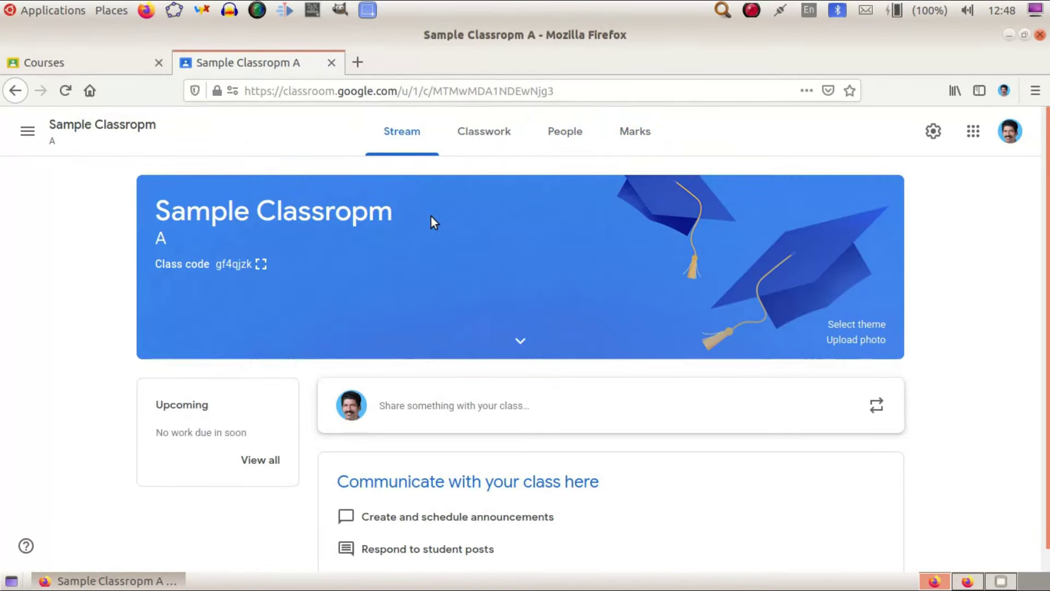
scroll(430, 216, down, 1)
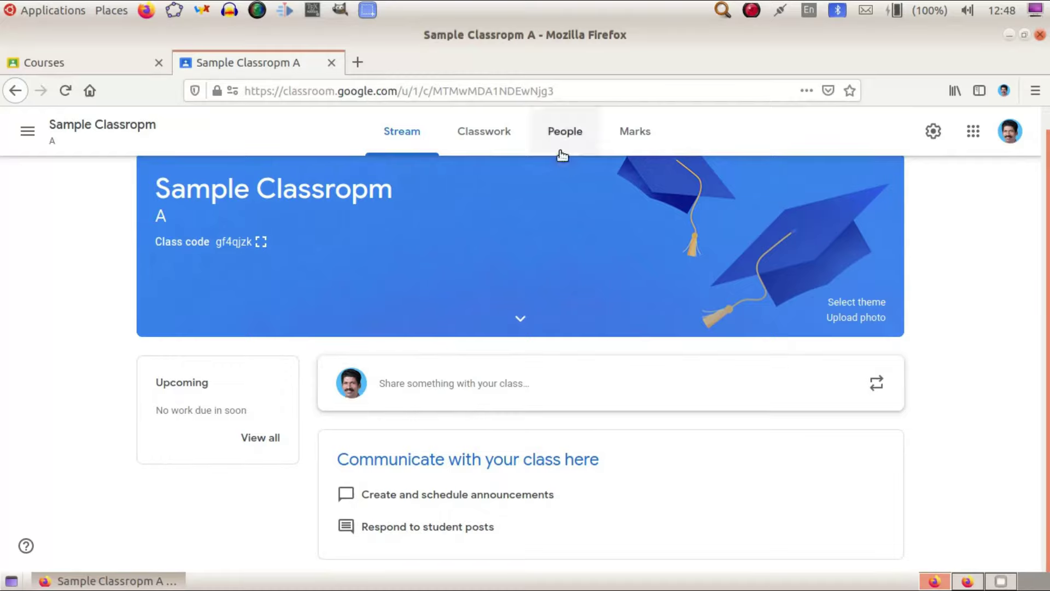
Open People, start inviting a teacher, then cancel without adding anyone.
click(565, 135)
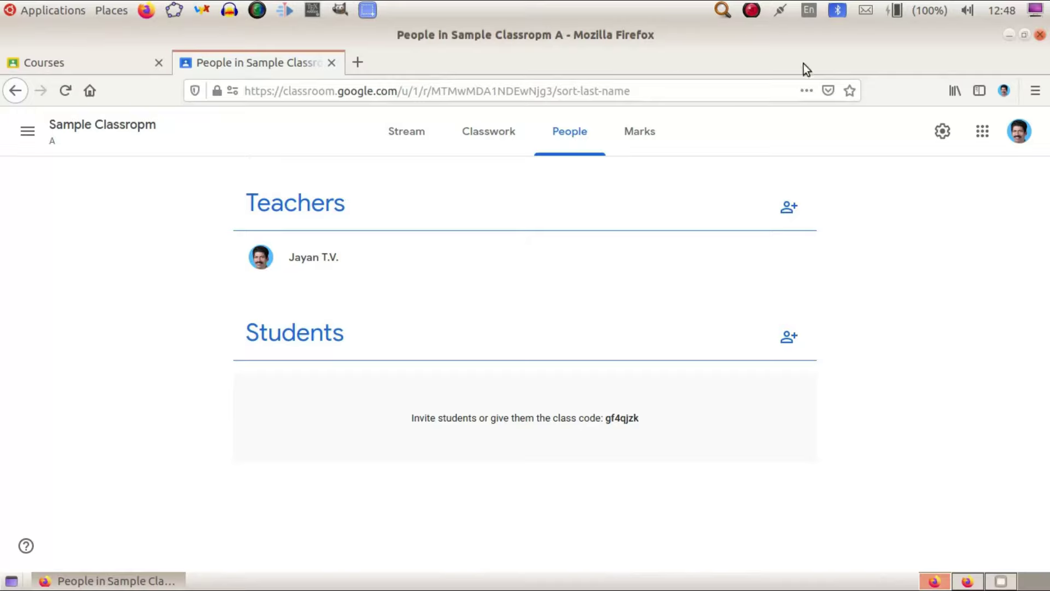
click(787, 205)
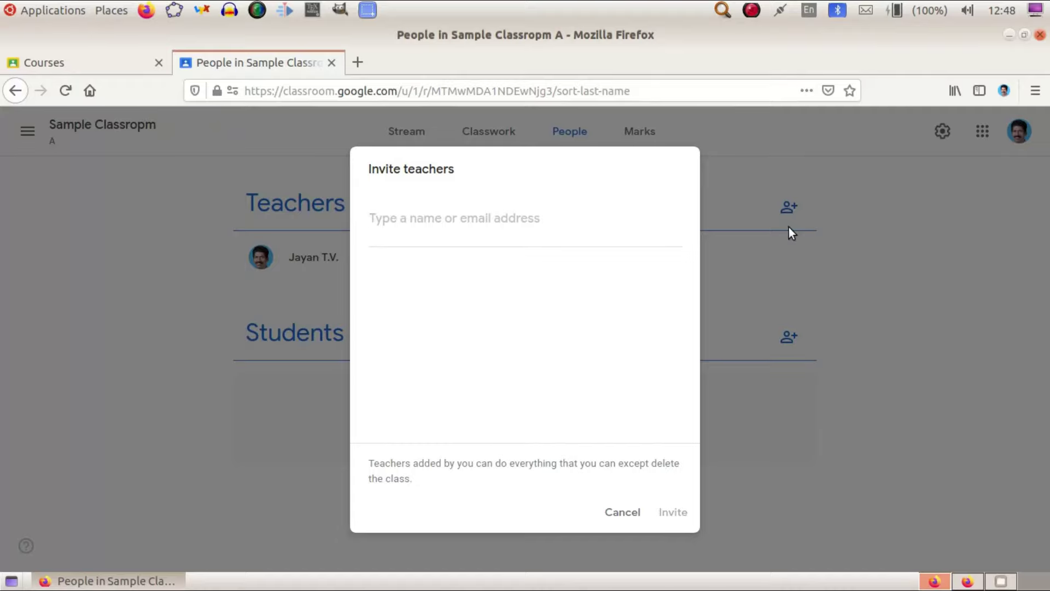
click(622, 511)
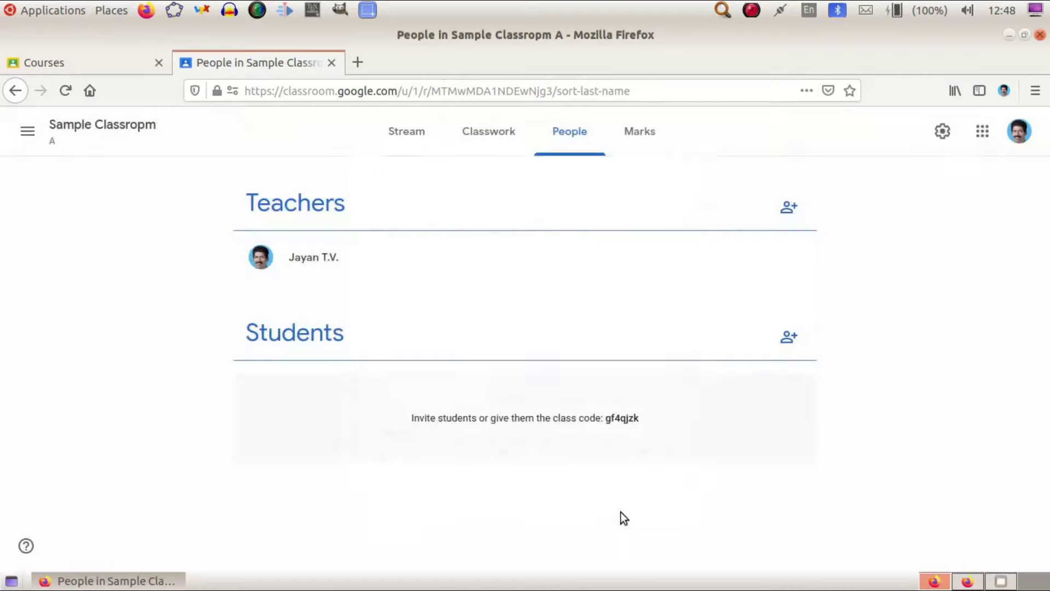
Invite a student by entering their e-mail address and selecting the matching account.
click(788, 337)
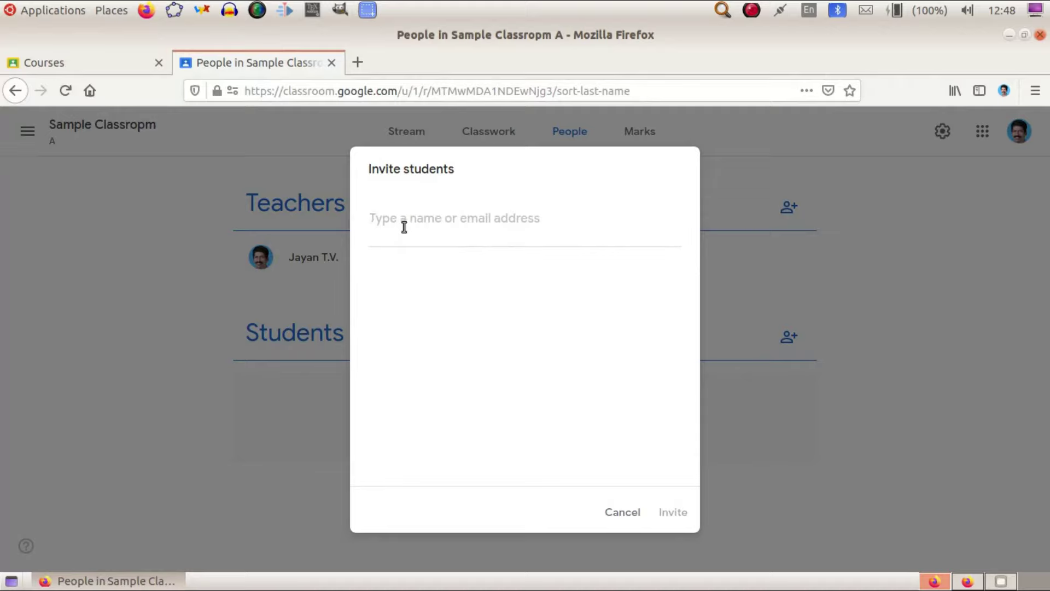
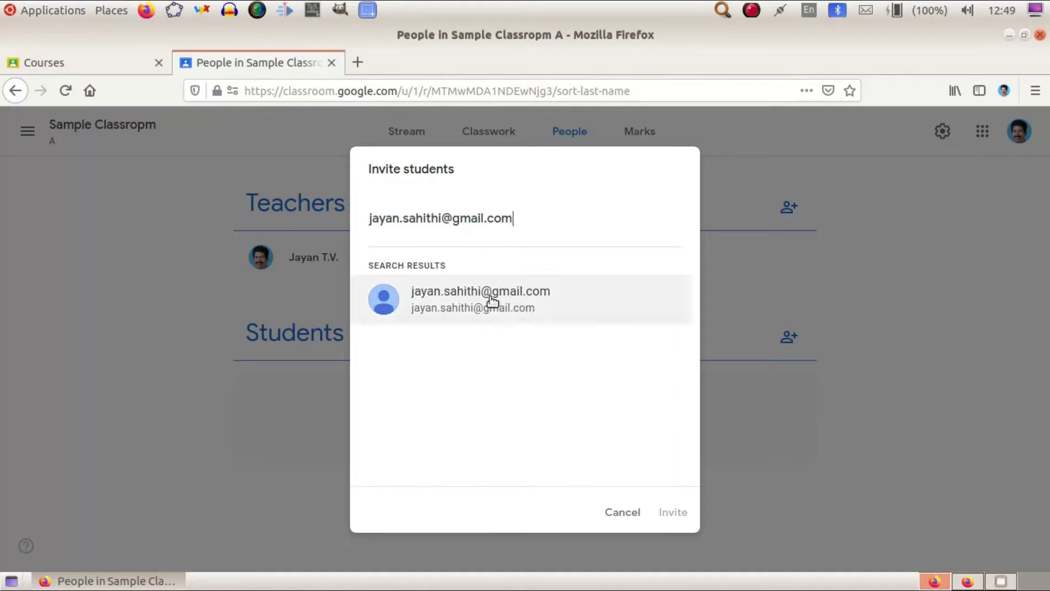
click(491, 306)
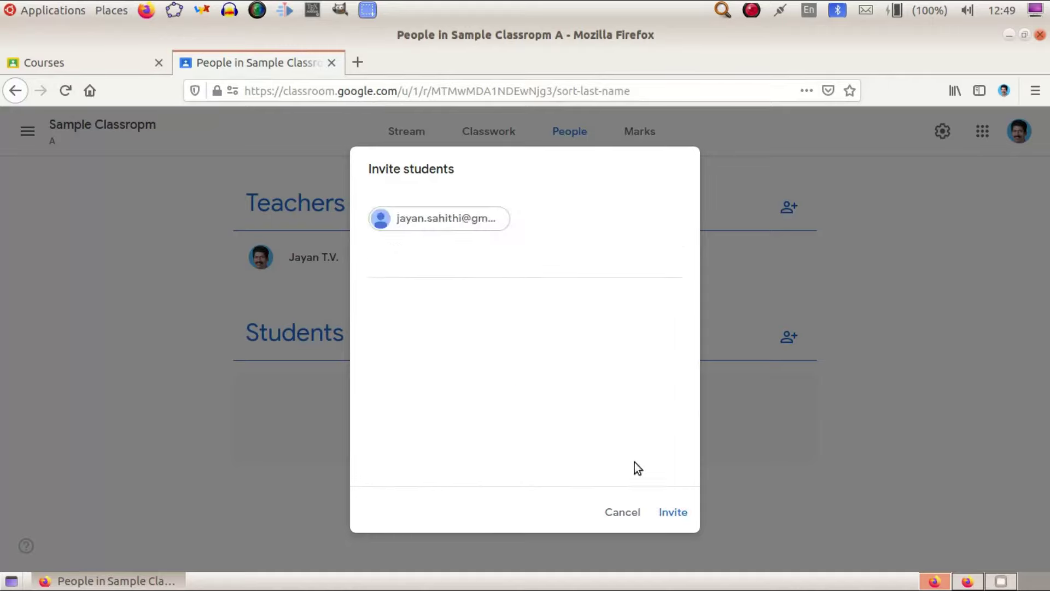
click(668, 511)
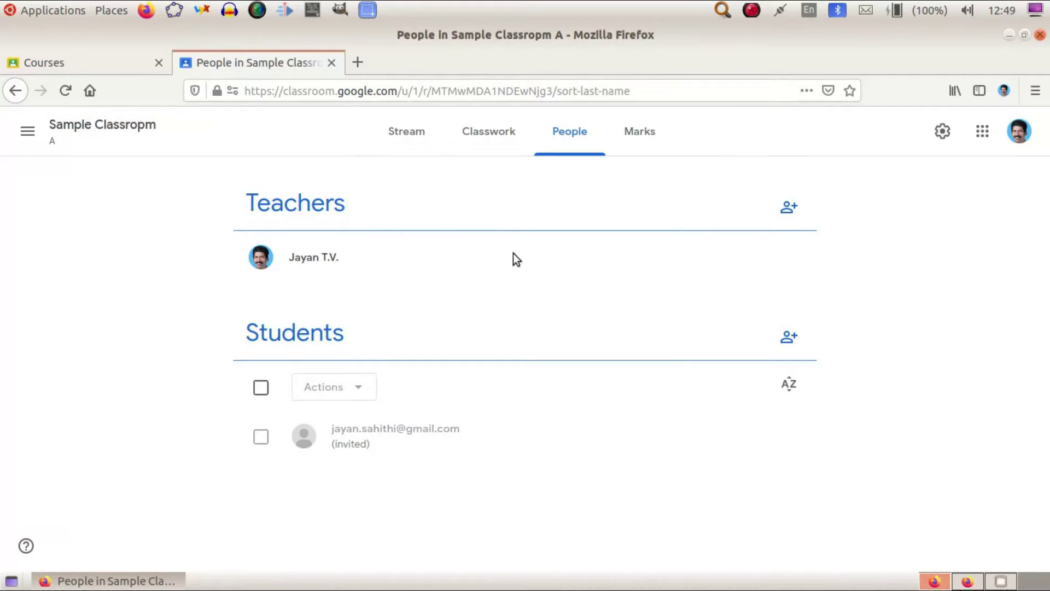
click(358, 64)
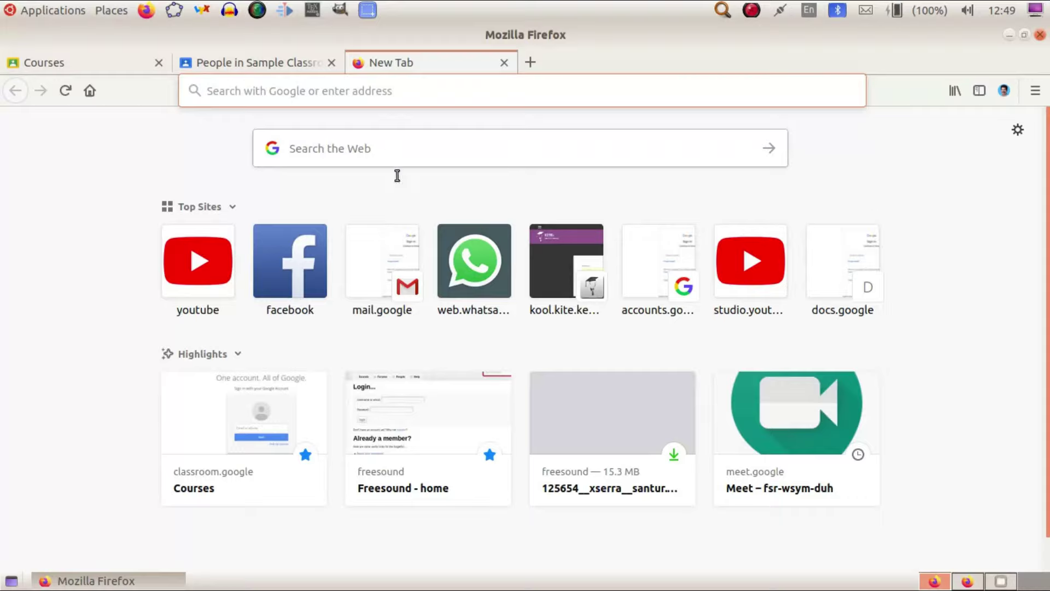
In Gmail, switch to the student's mailbox and follow the invitation's JOIN link.
click(391, 266)
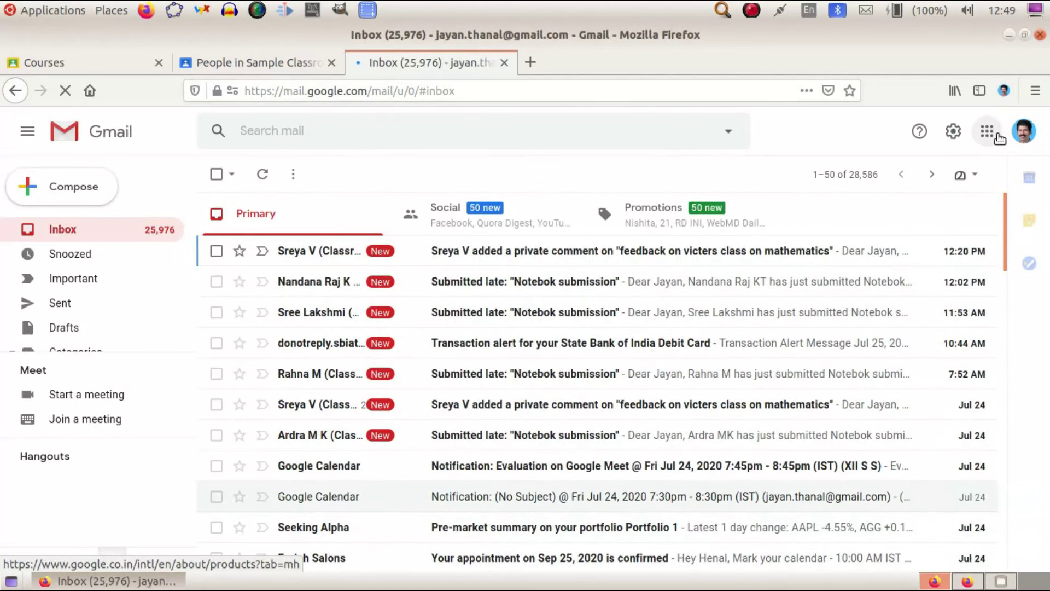
click(1020, 139)
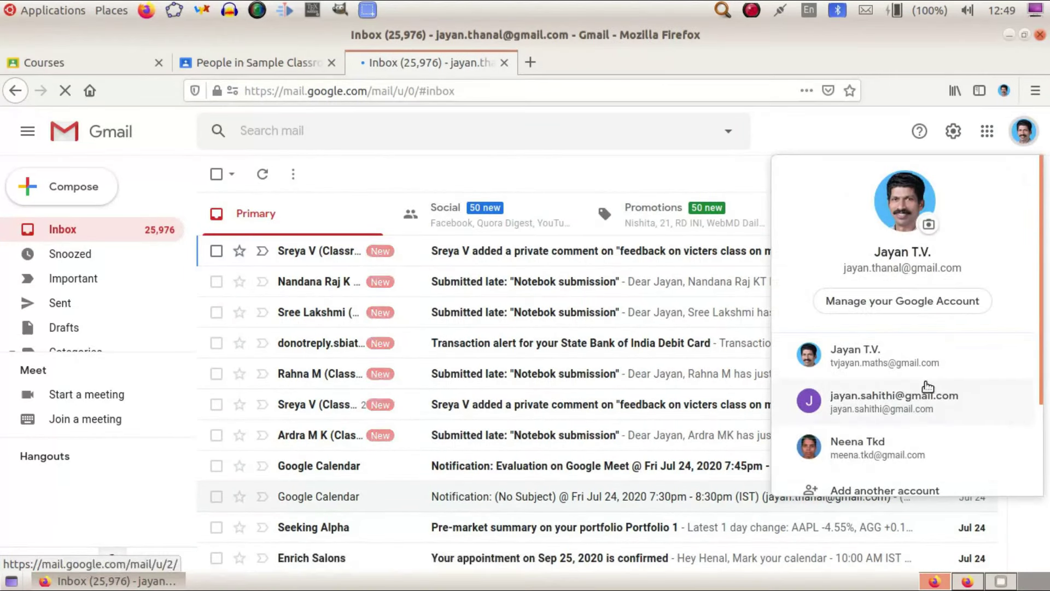
click(902, 327)
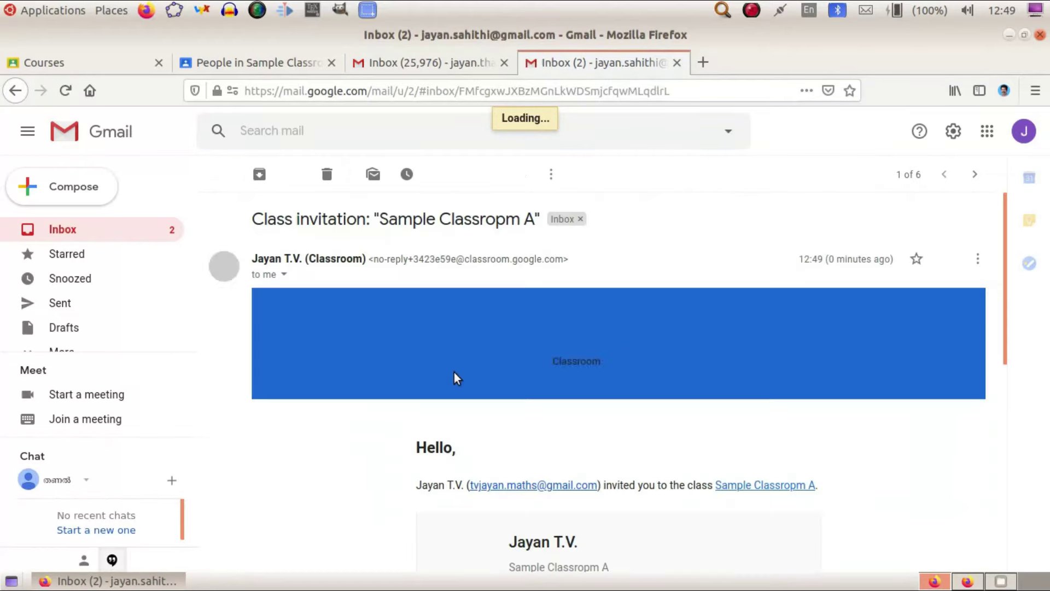
scroll(597, 364, down, 3)
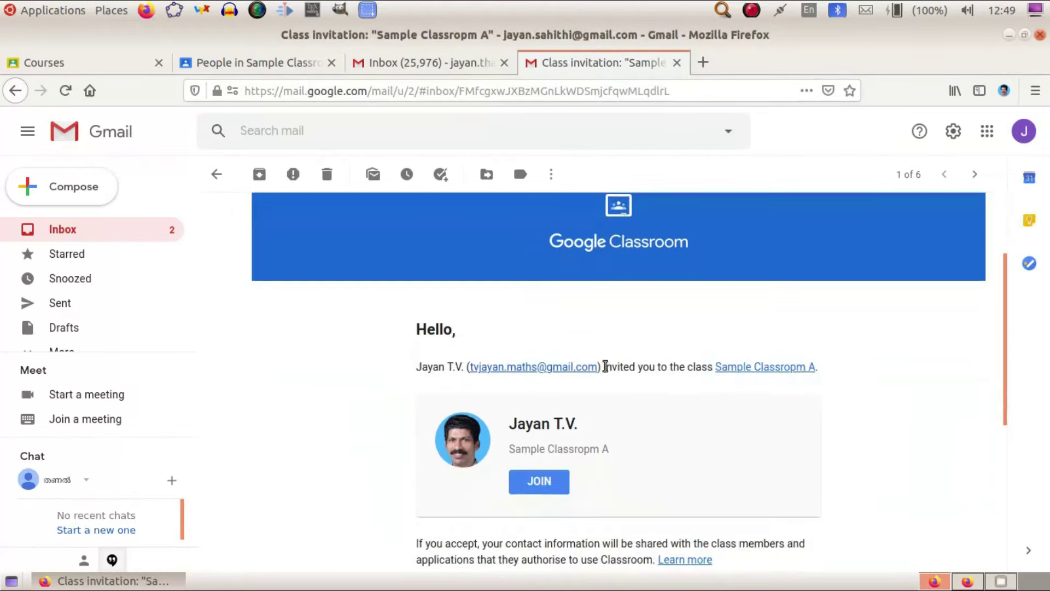
click(534, 419)
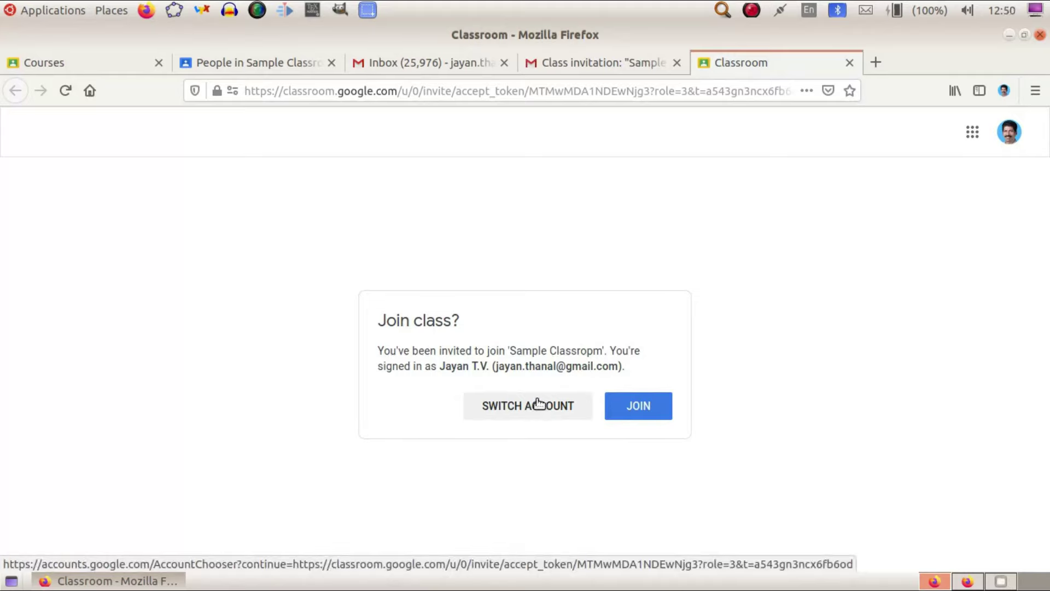
Use SWITCH ACCOUNT on the join prompt and pick the invited student's account.
click(539, 406)
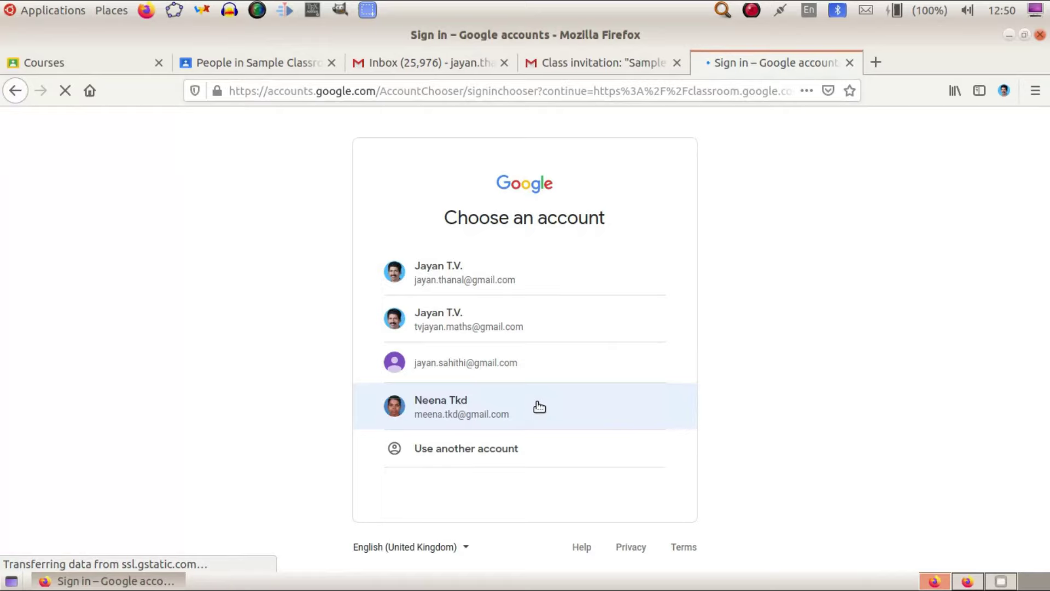
click(529, 363)
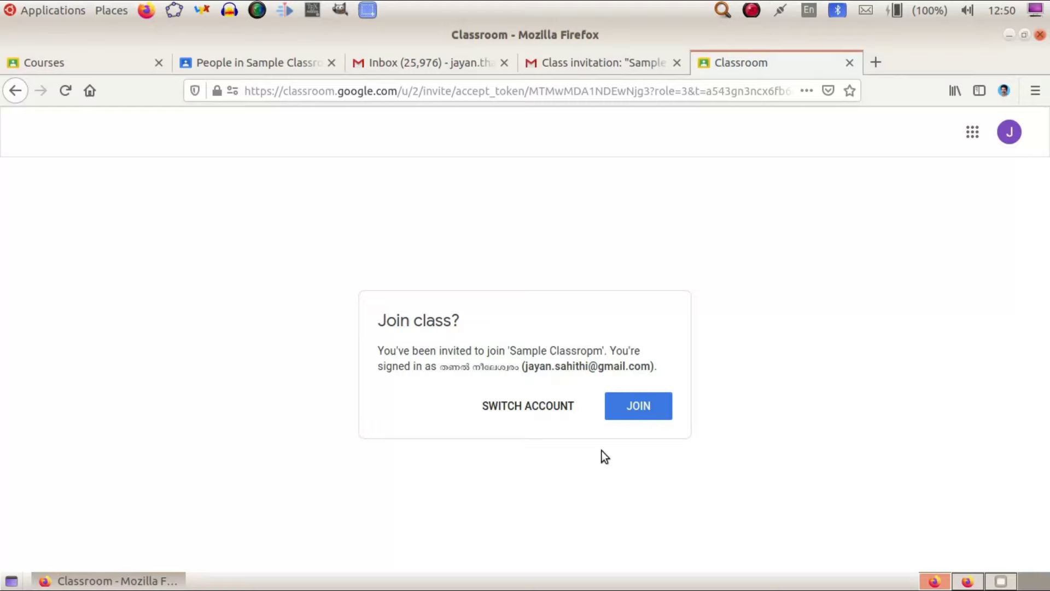
Join Sample Classropm A as the student and confirm on the welcome dialog.
click(638, 408)
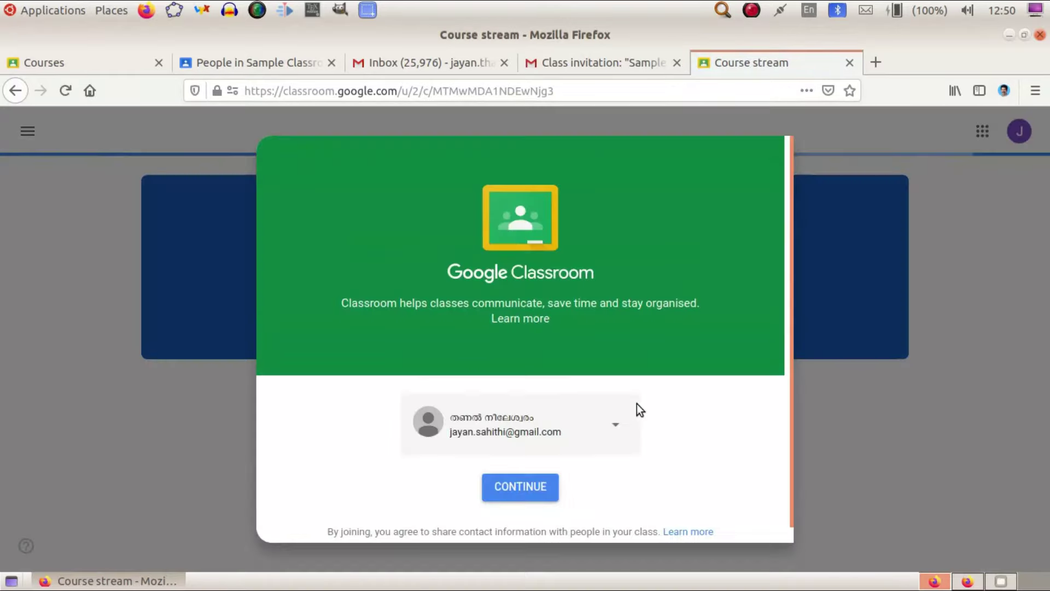
click(543, 486)
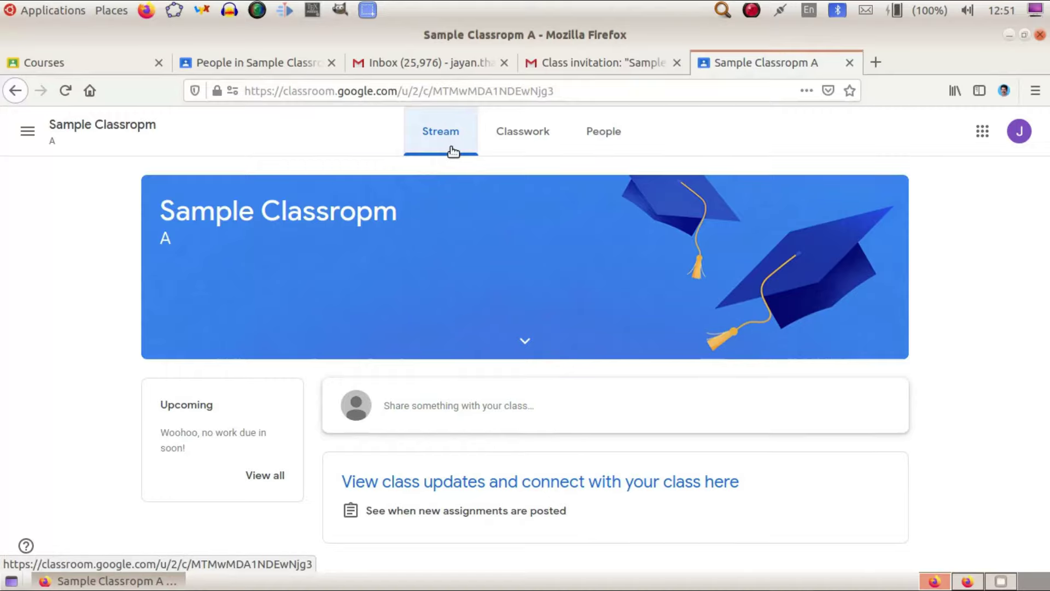
Check the student's Classwork and Stream, then return to the teacher's People page showing 1 student.
click(234, 61)
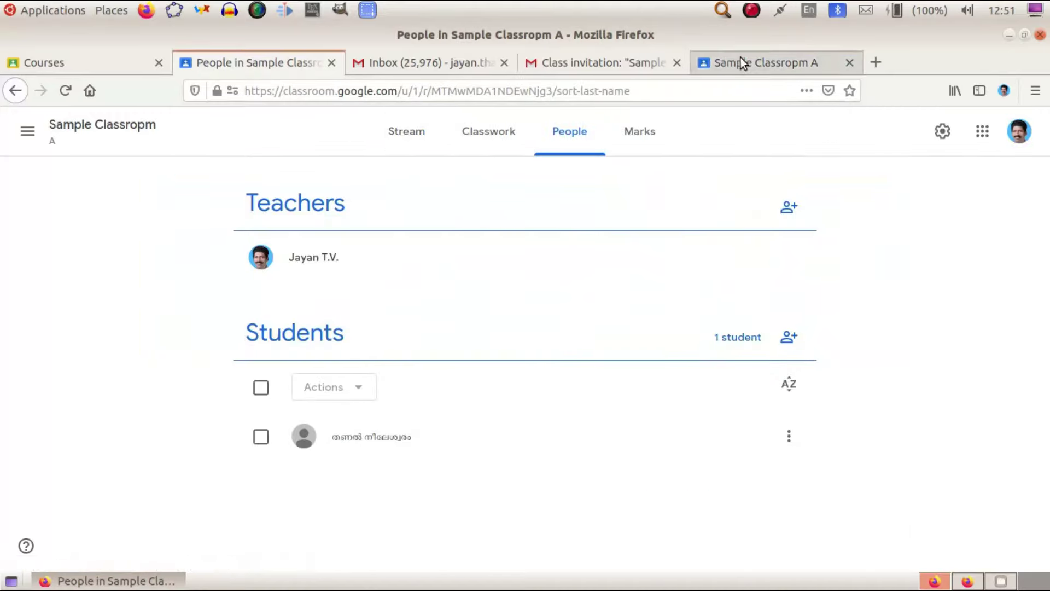
click(740, 63)
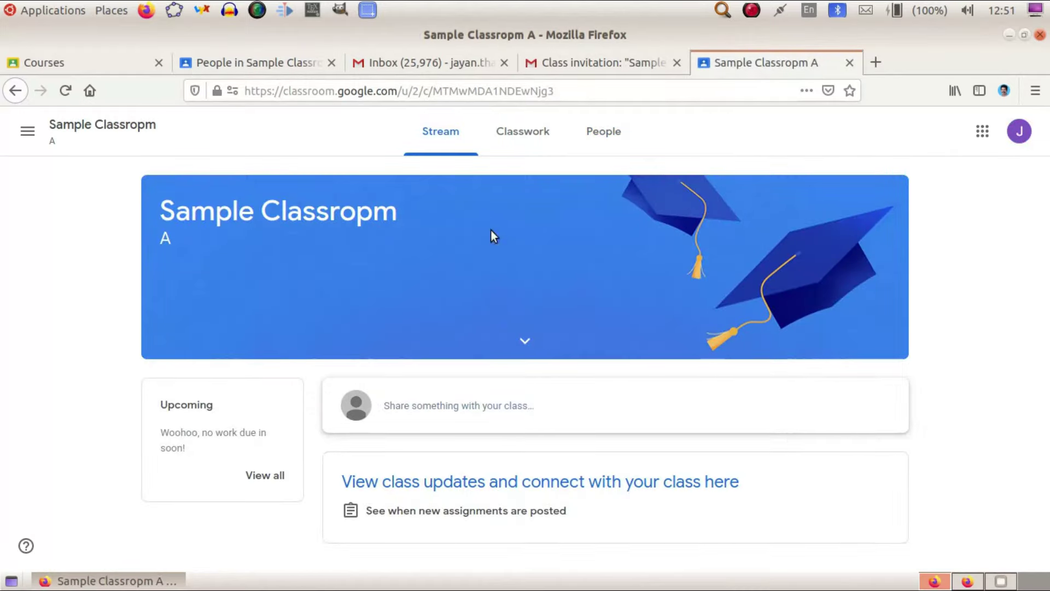
click(519, 134)
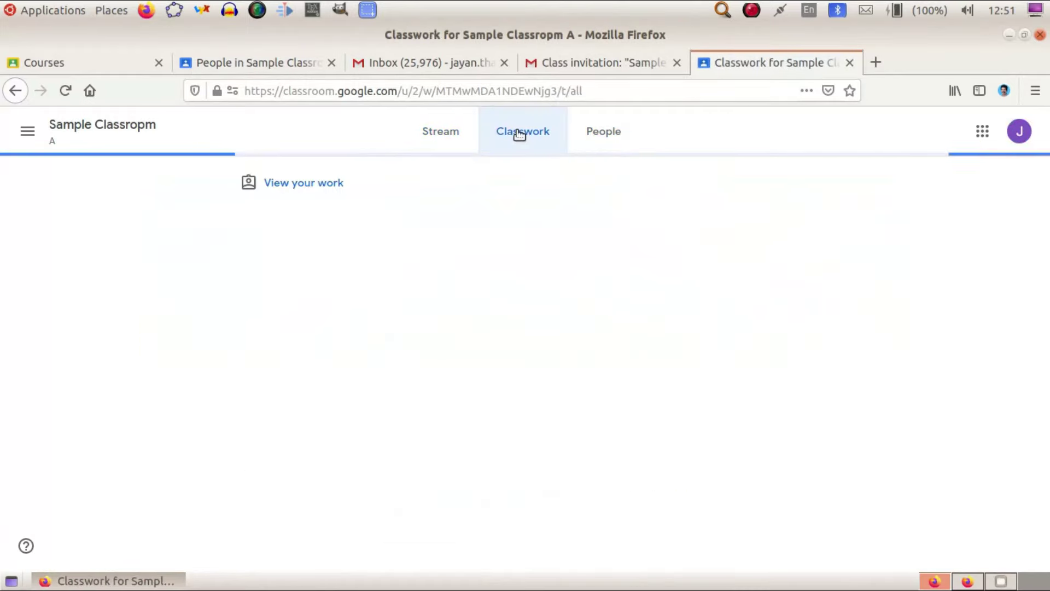
click(437, 134)
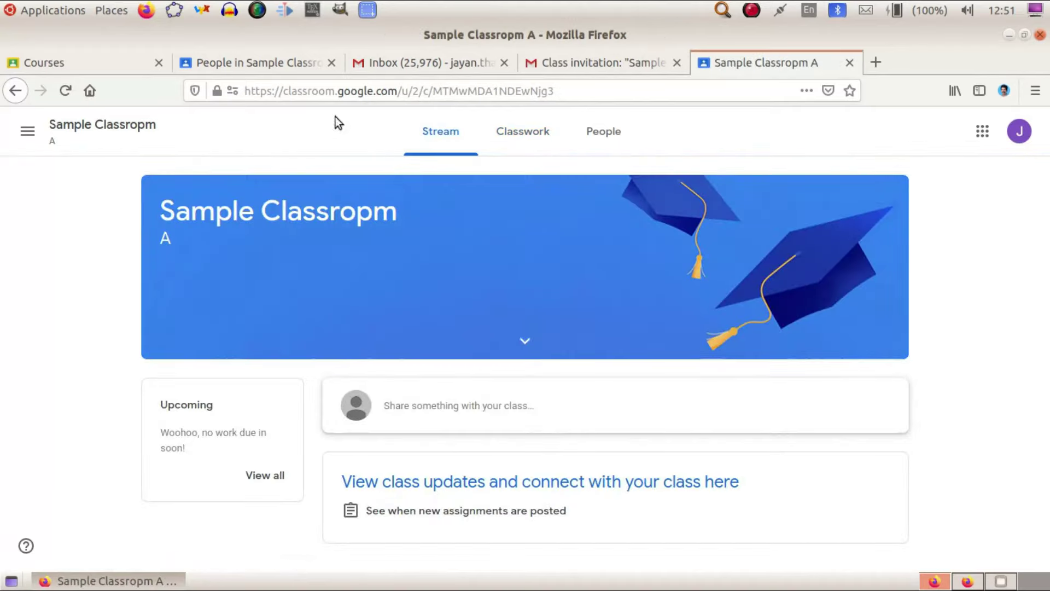
click(306, 70)
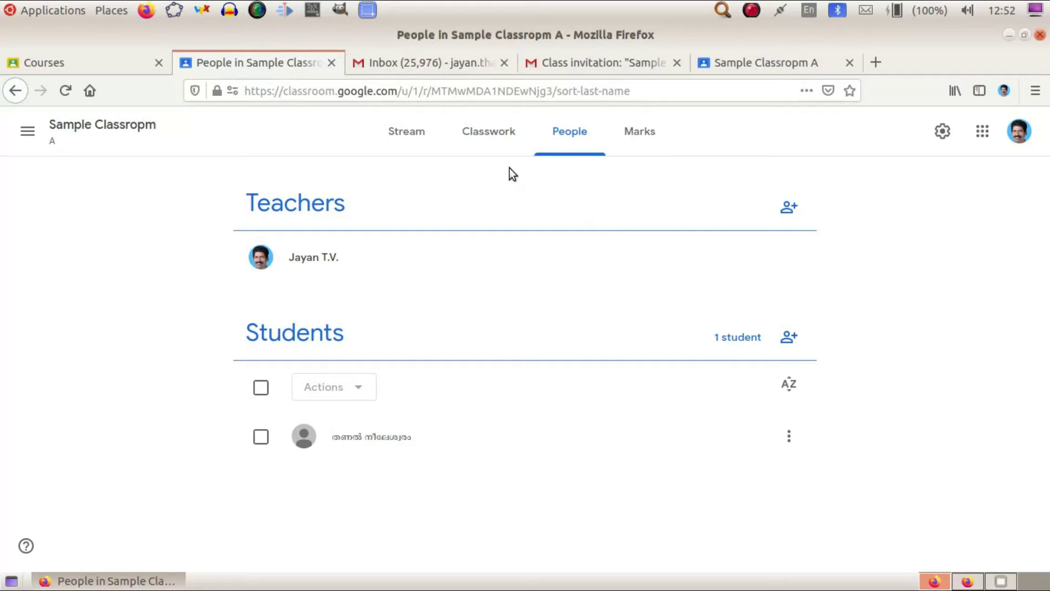
click(405, 133)
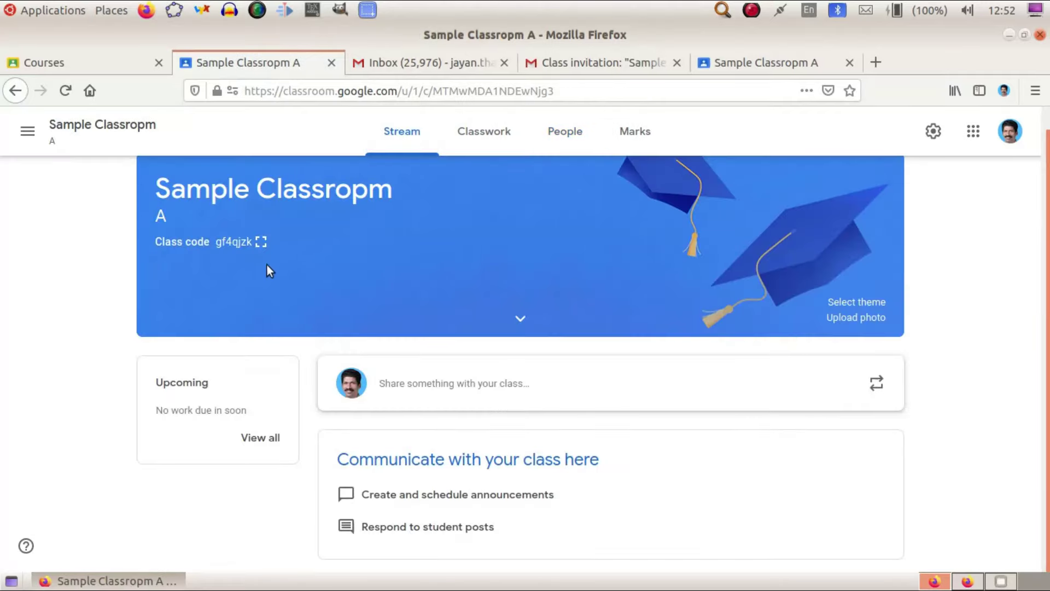
click(261, 241)
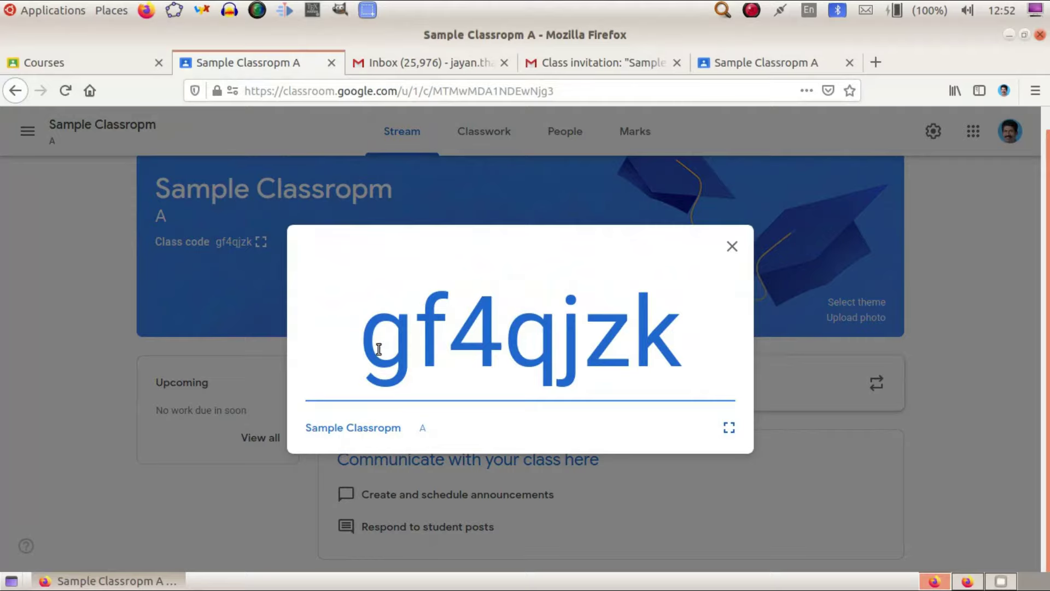
drag(363, 336, 673, 349)
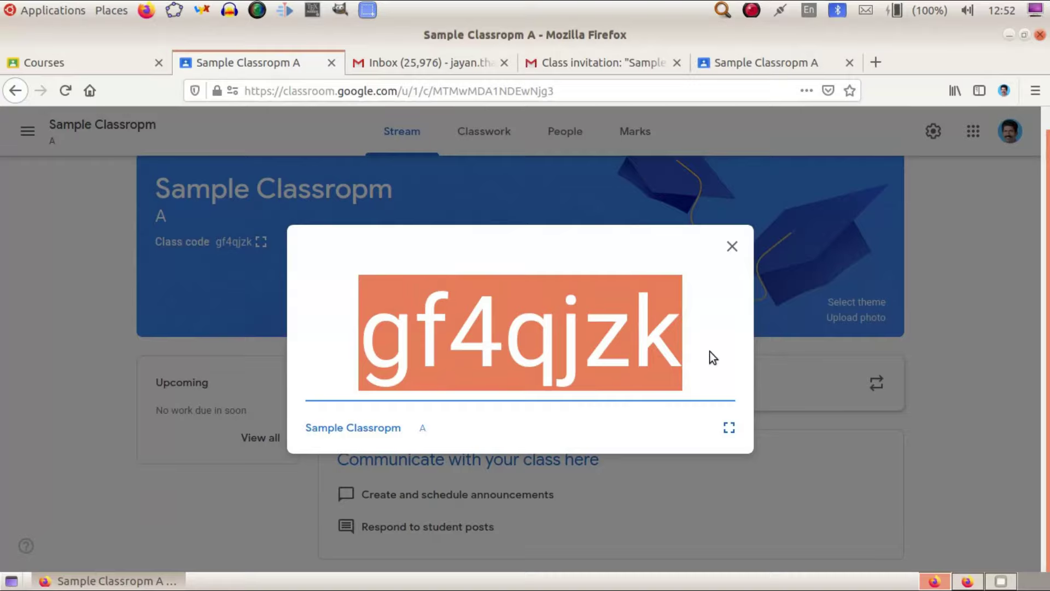
click(731, 247)
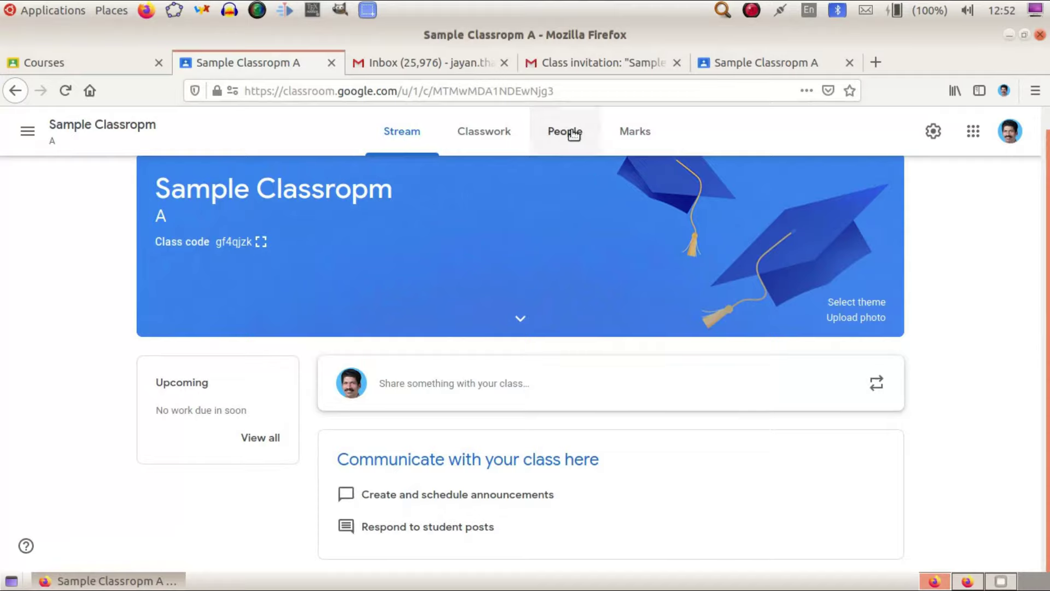
click(567, 133)
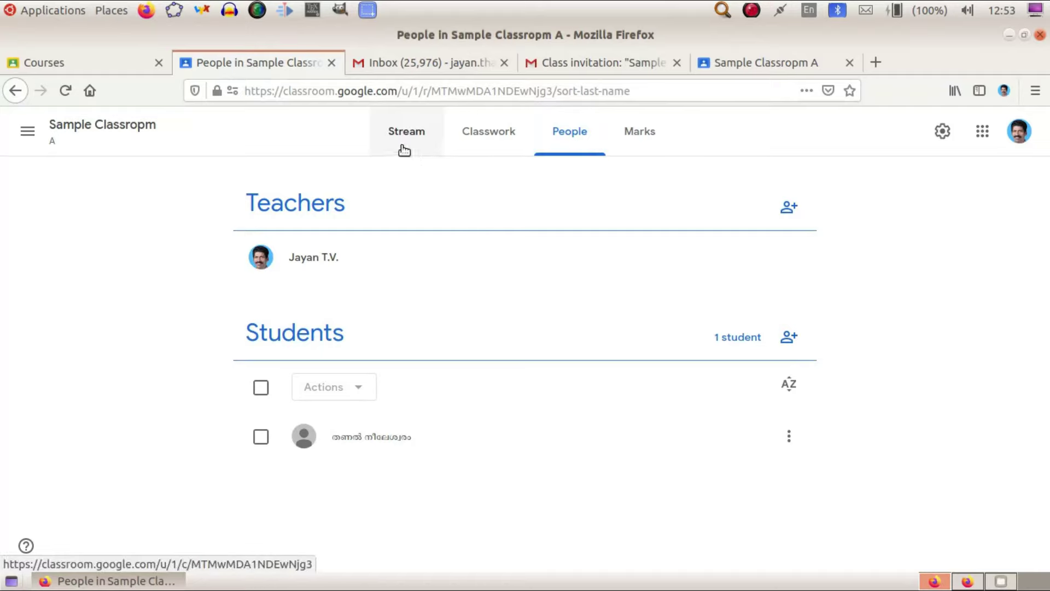
Show the Stream for Sample Classropm A with its banner and class code.
click(405, 140)
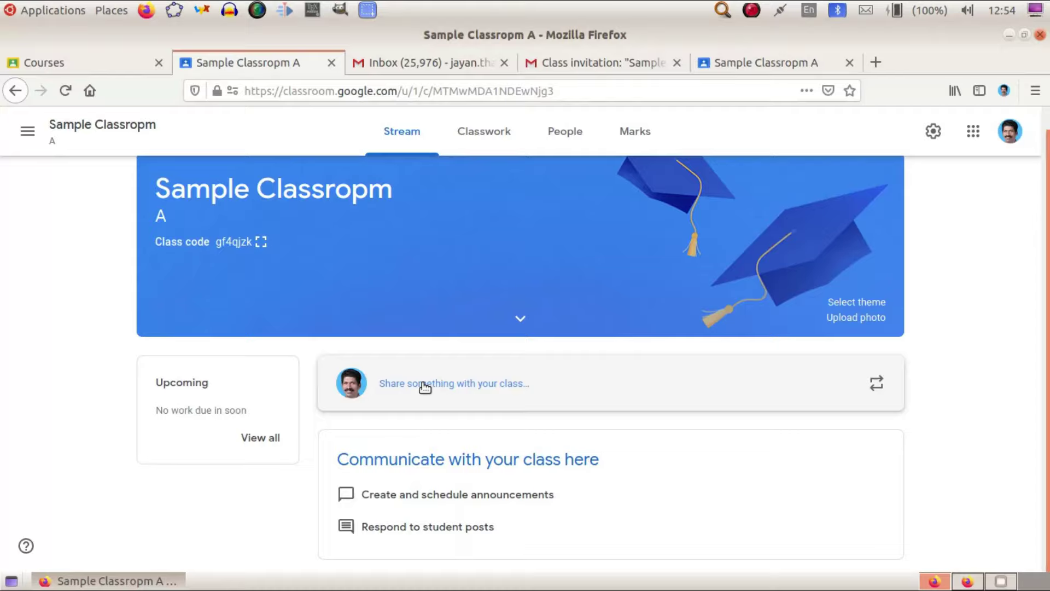
click(425, 385)
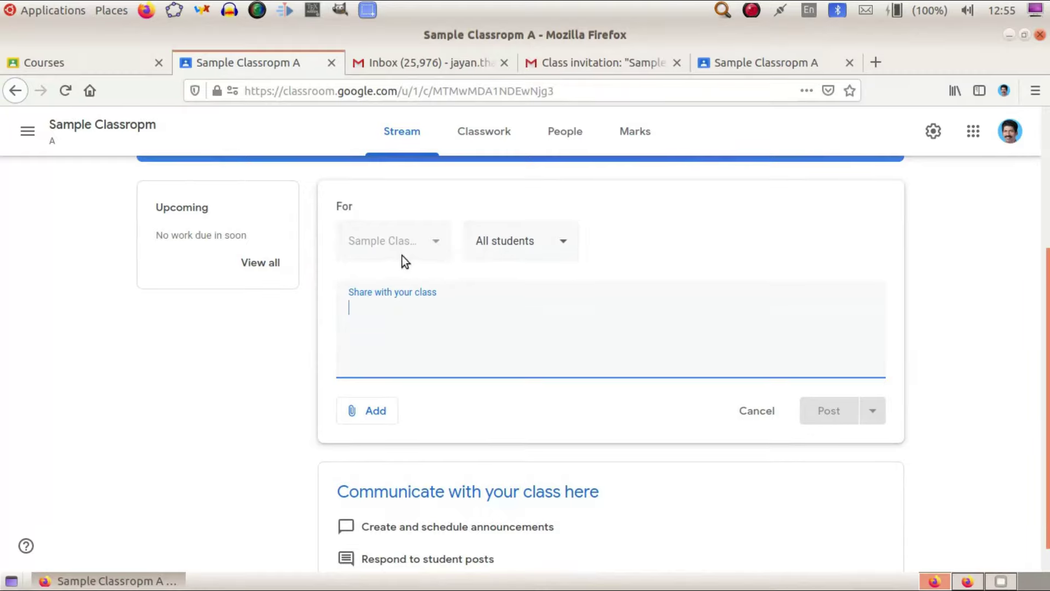
click(563, 243)
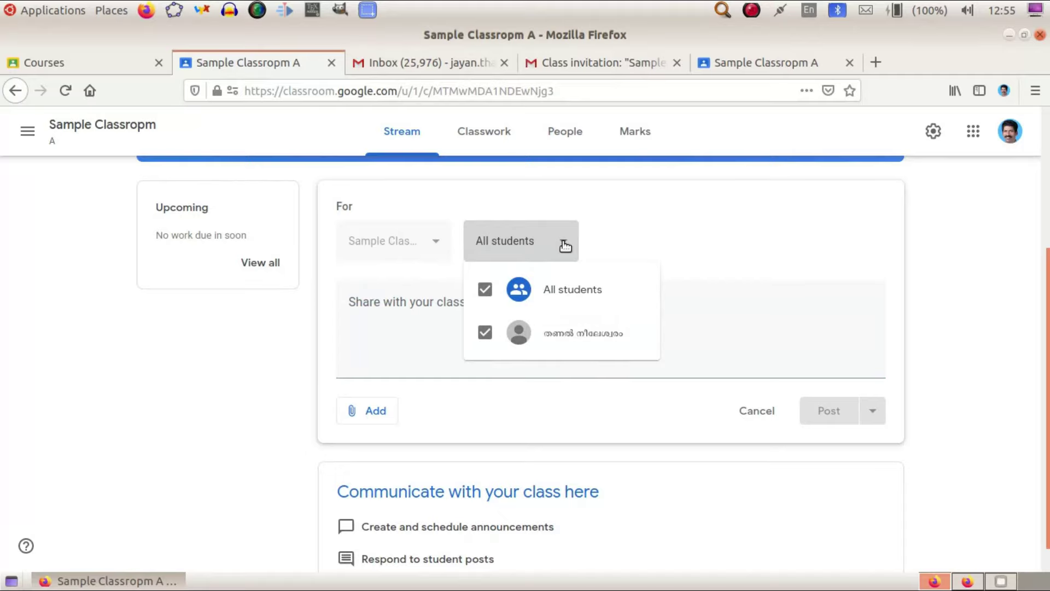
click(629, 234)
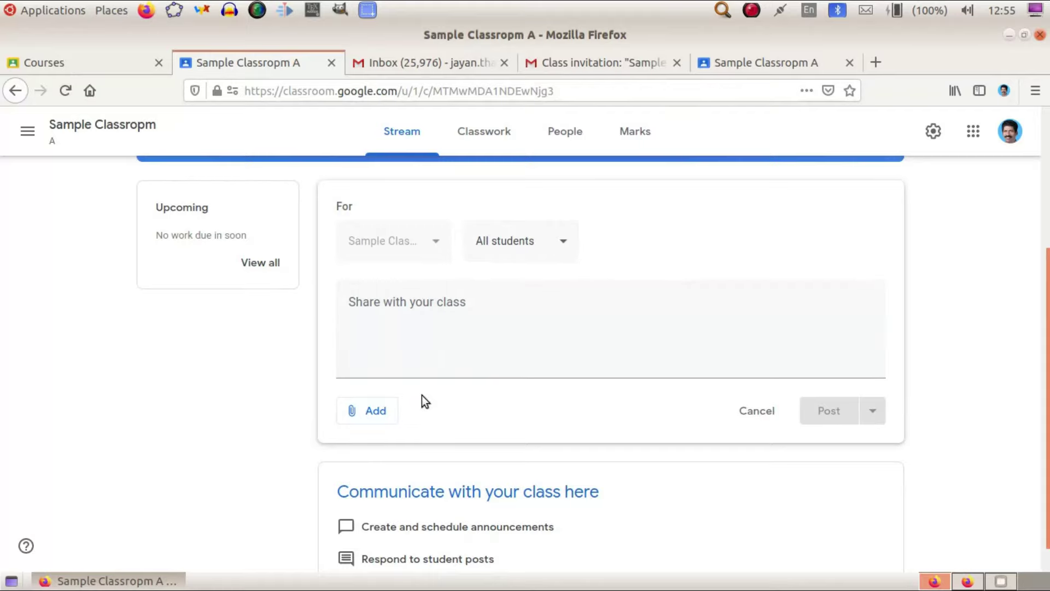
scroll(422, 399, down, 1)
click(350, 382)
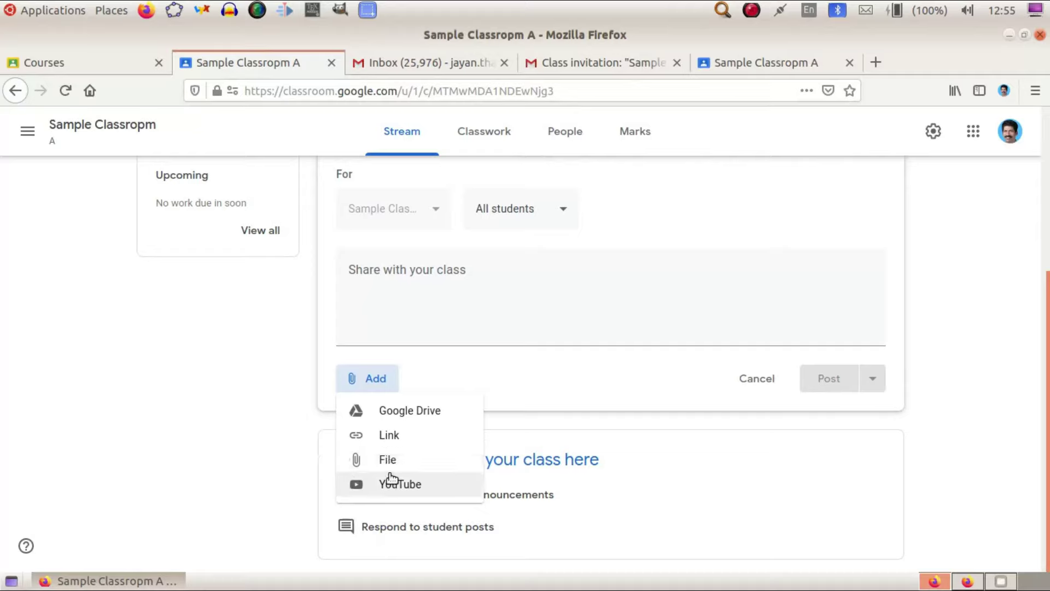
click(710, 470)
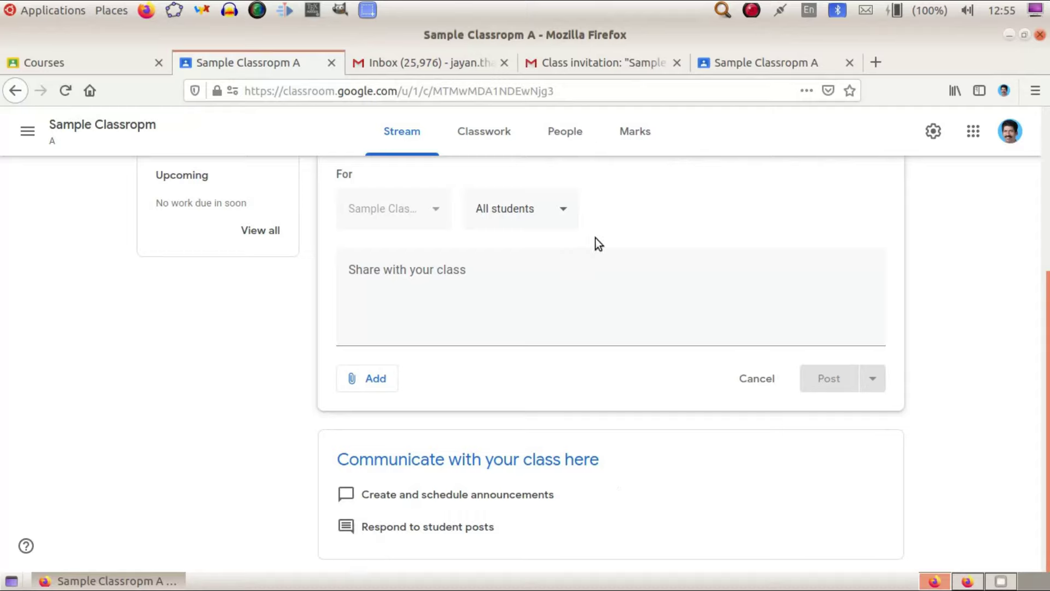
scroll(595, 237, up, 3)
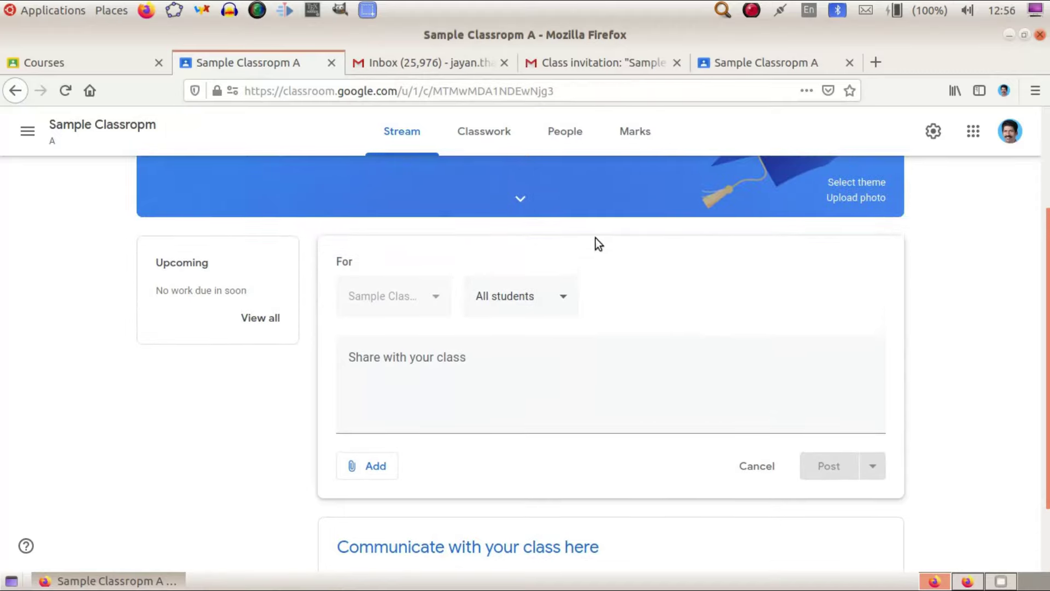
scroll(598, 257, down, 3)
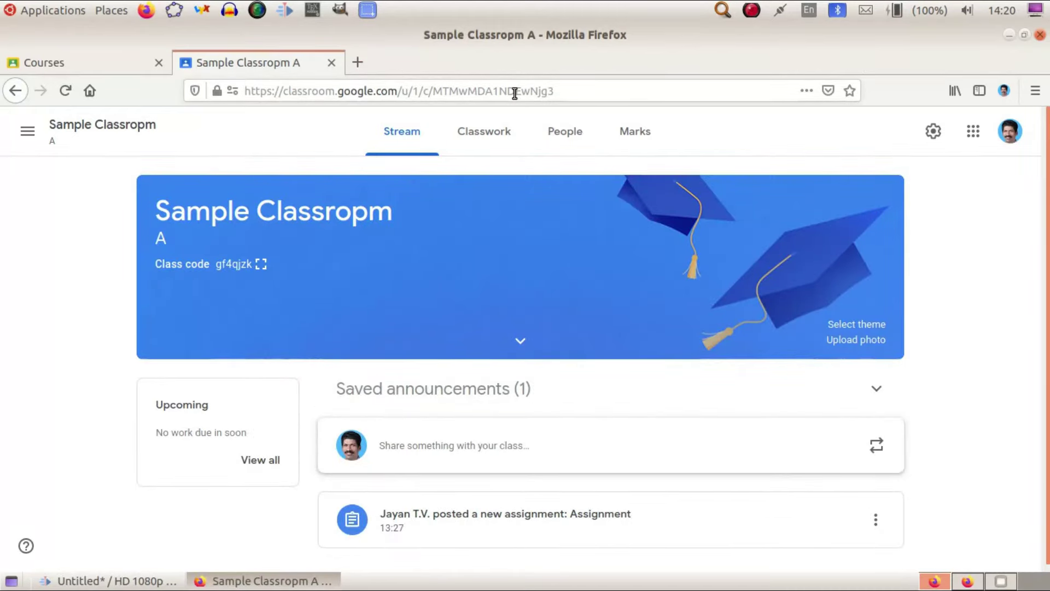
Go to Classwork and start a new Material post from the + Create menu.
click(476, 134)
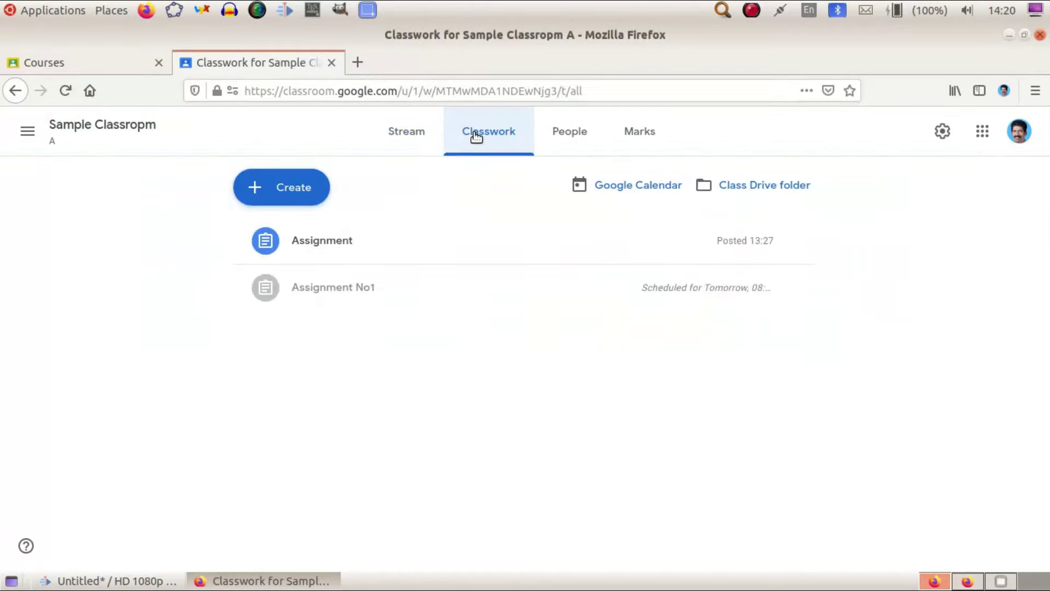
click(280, 194)
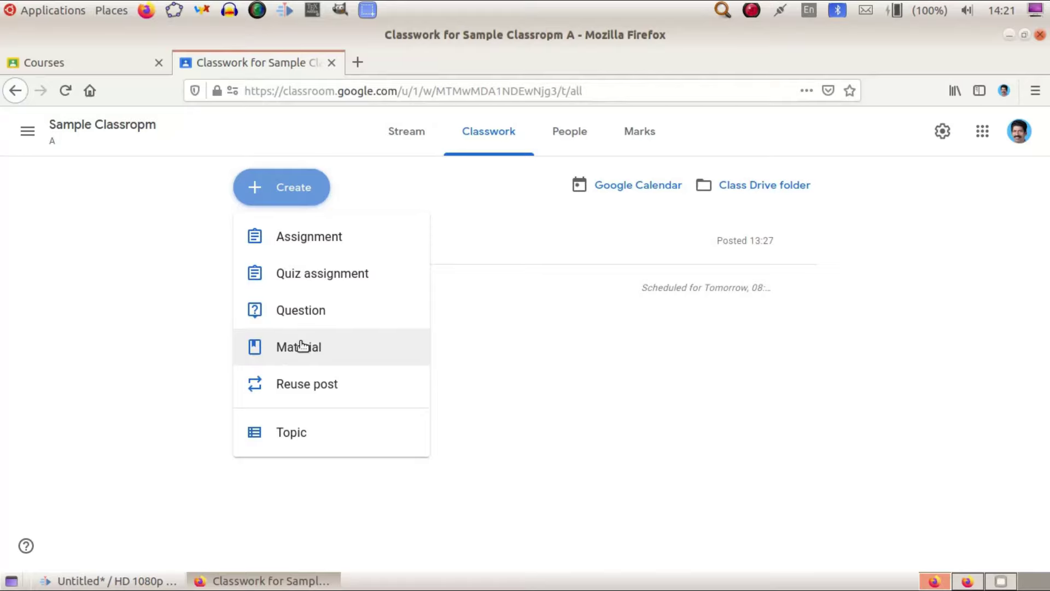
click(300, 345)
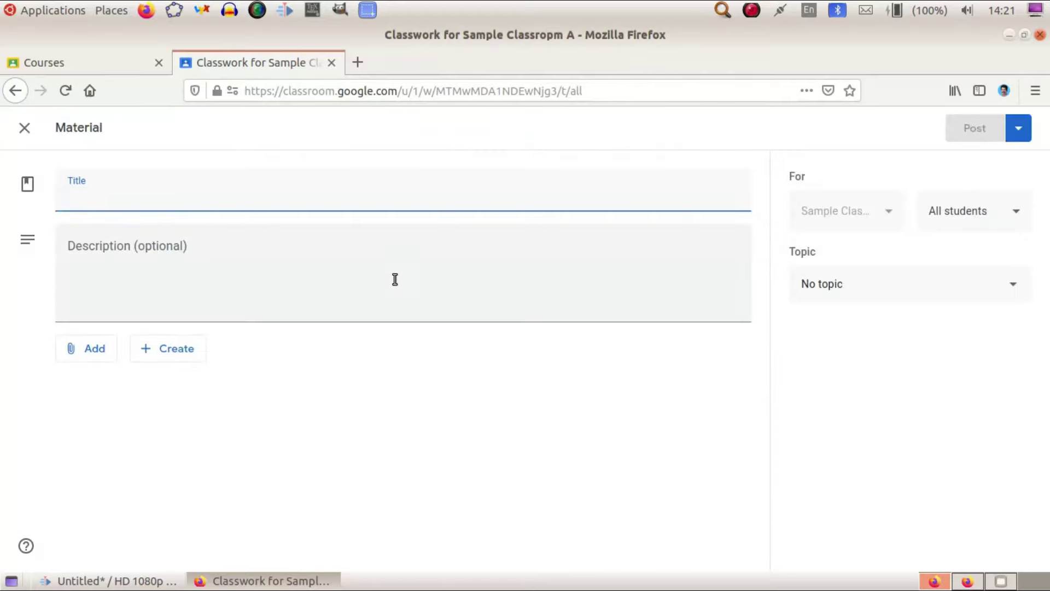
Title the material 'Sample' and describe it as 'Please go through the attached files'.
text(Sa)
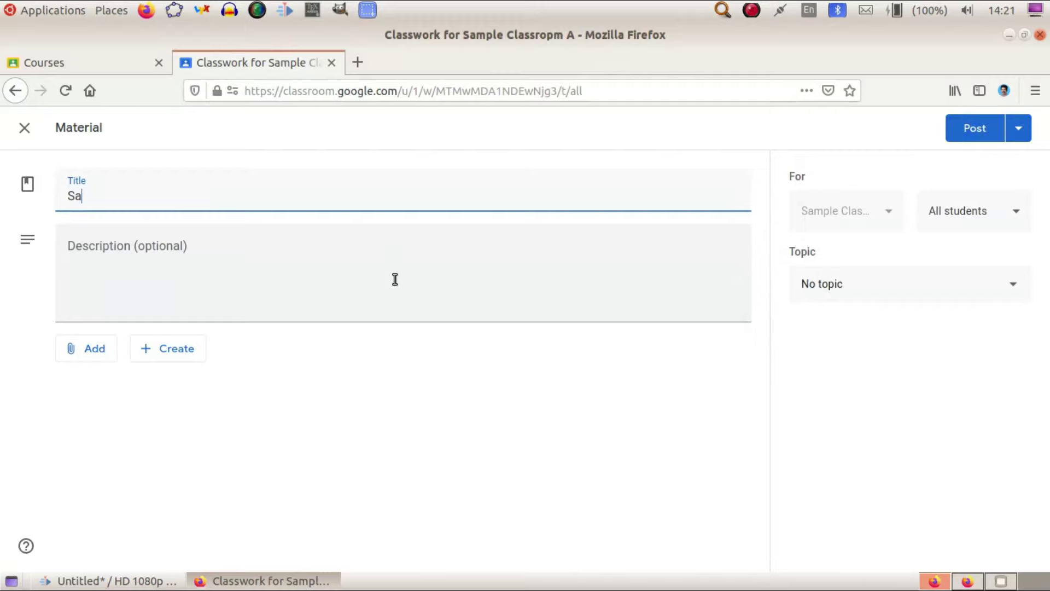
text(mple)
click(209, 253)
text(Pl)
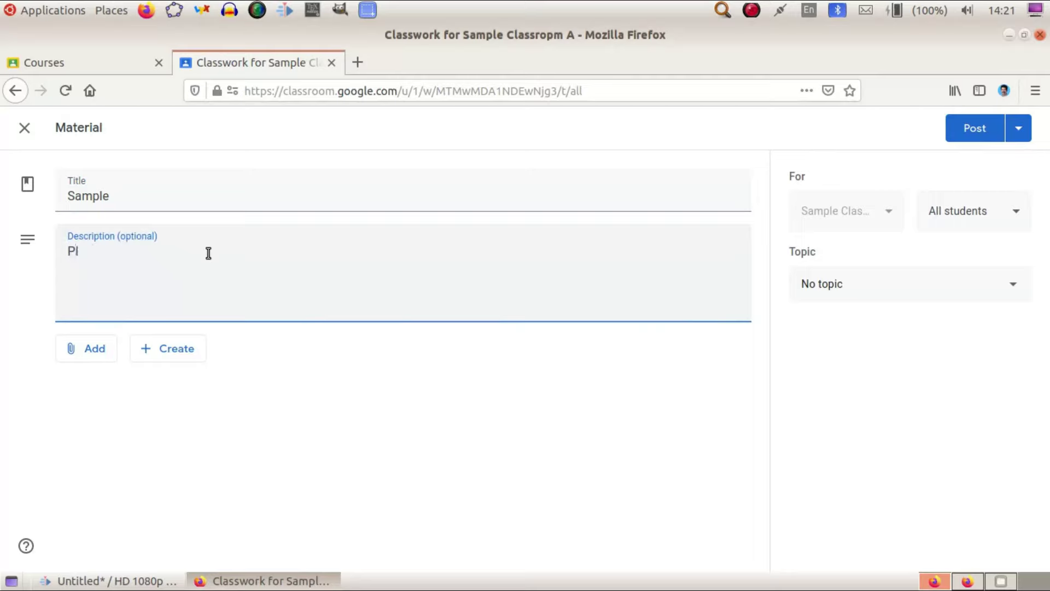
text(ease go through the )
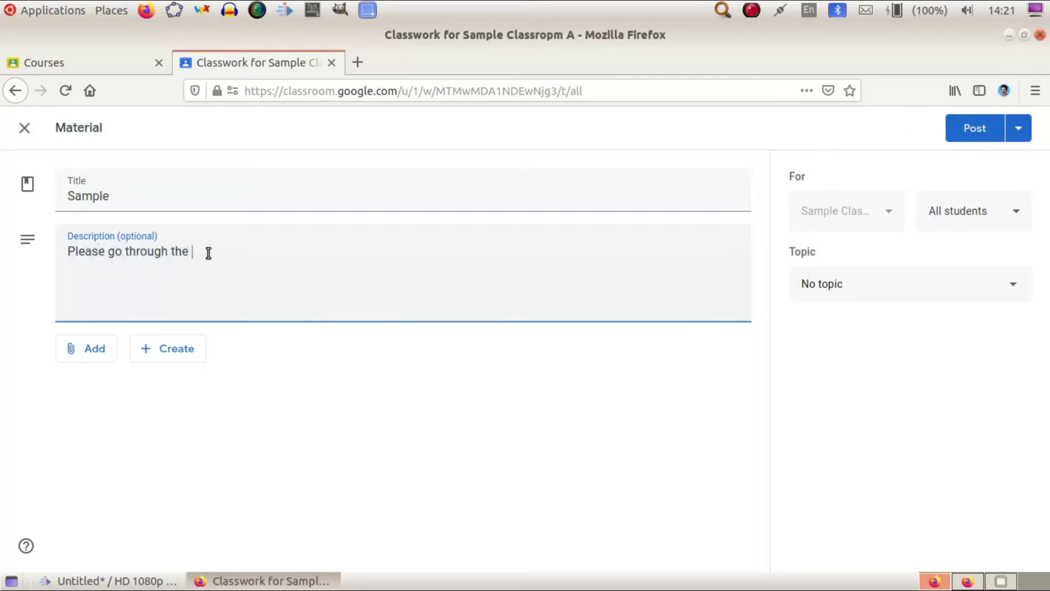
text(attached files)
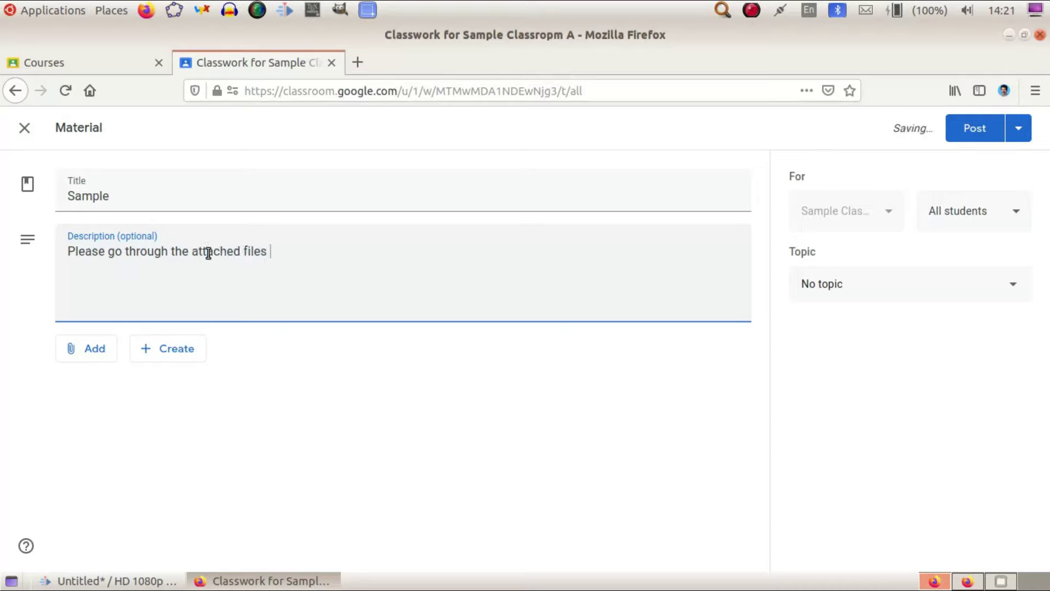
click(91, 357)
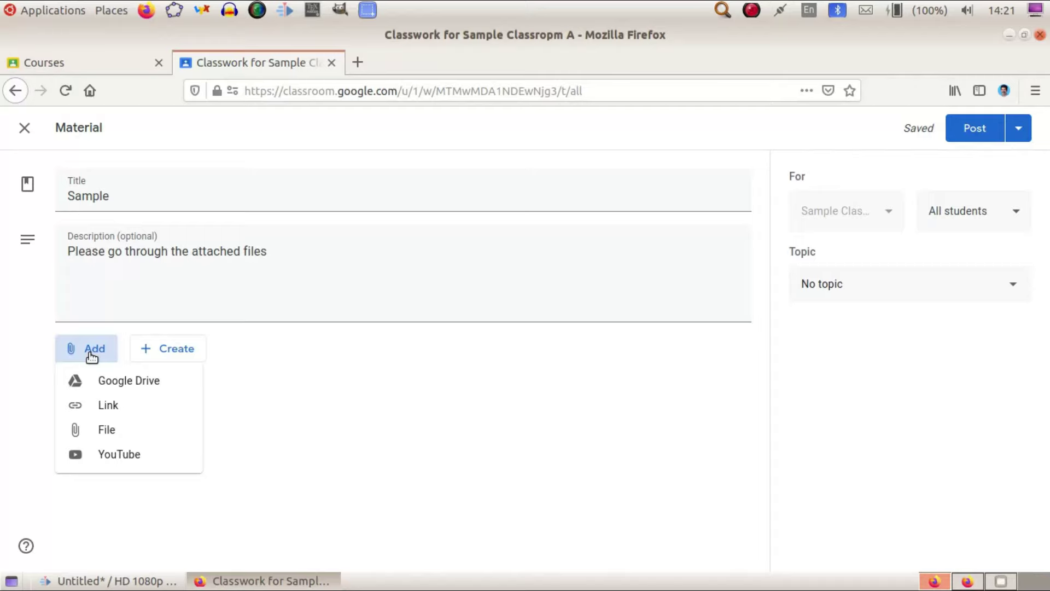
Close the Add menu and show the Docs, Slides, Sheets, Drawings and Forms create options.
click(158, 356)
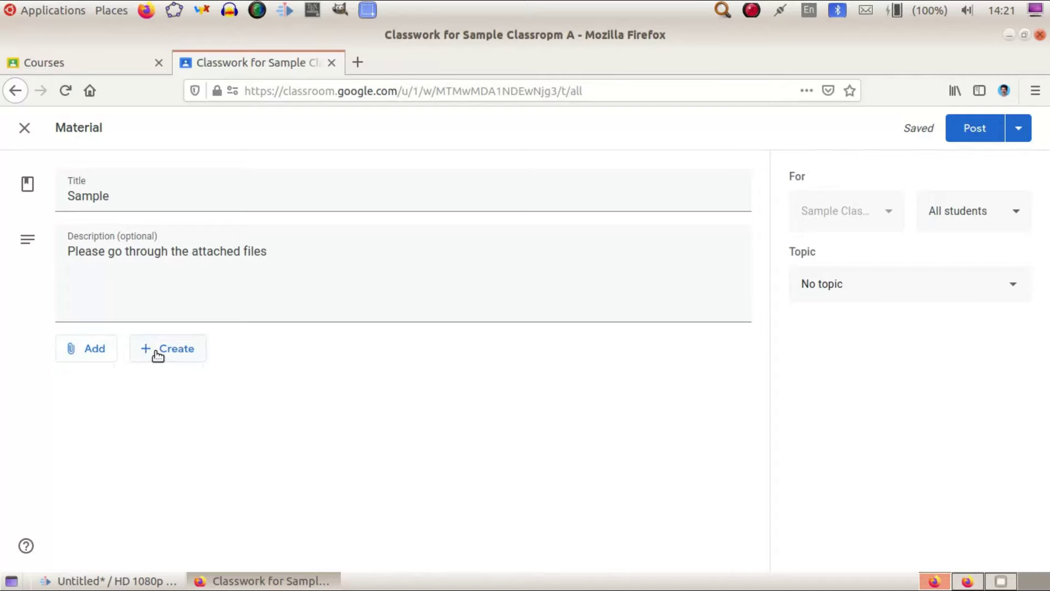
click(158, 356)
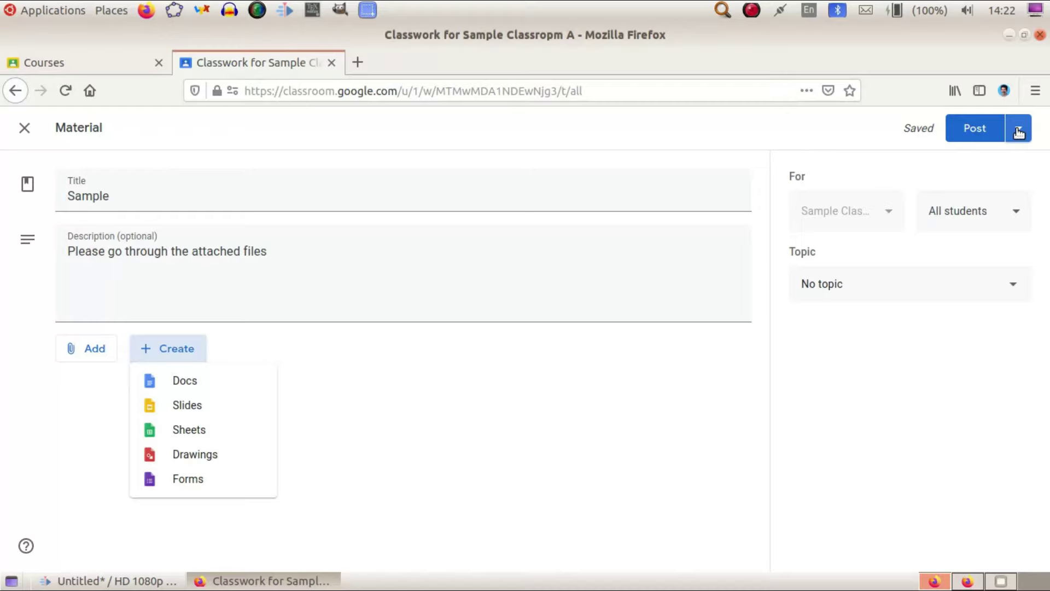
Schedule the Sample material to post on 27 Jul 2020 at 08:00.
click(1018, 133)
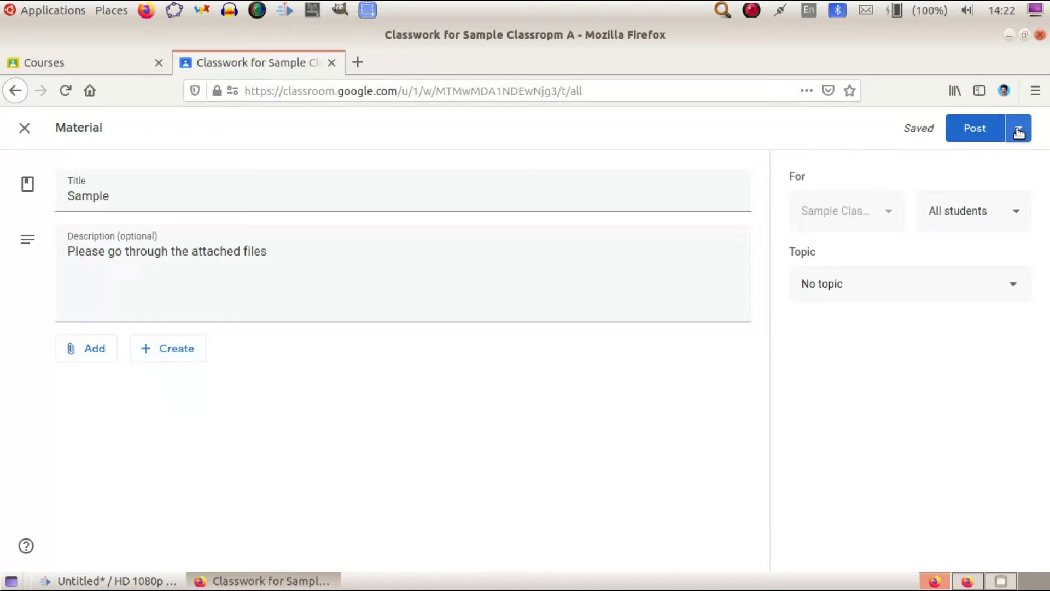
click(1020, 132)
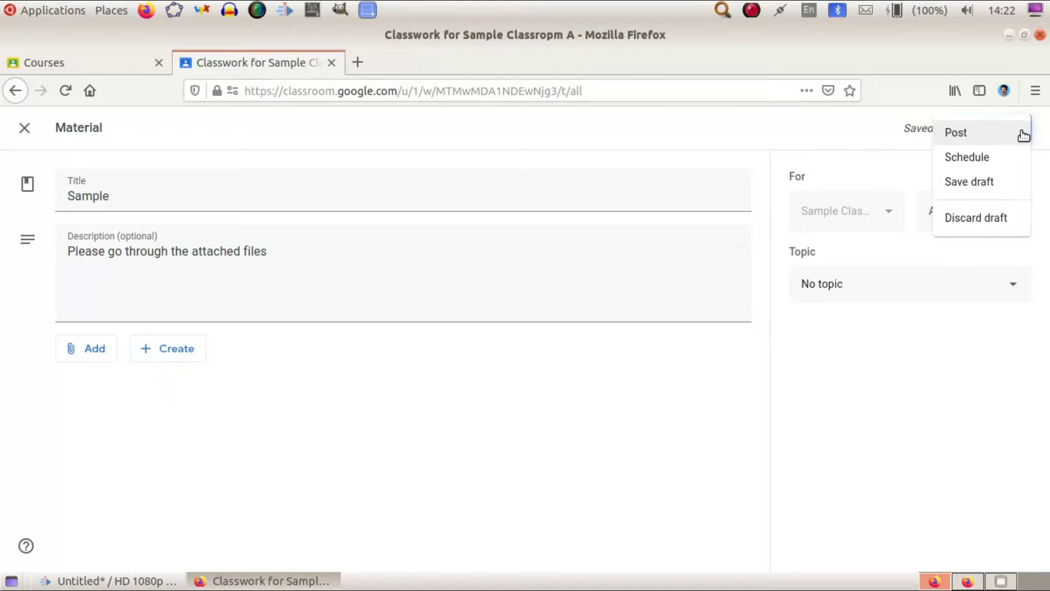
click(997, 159)
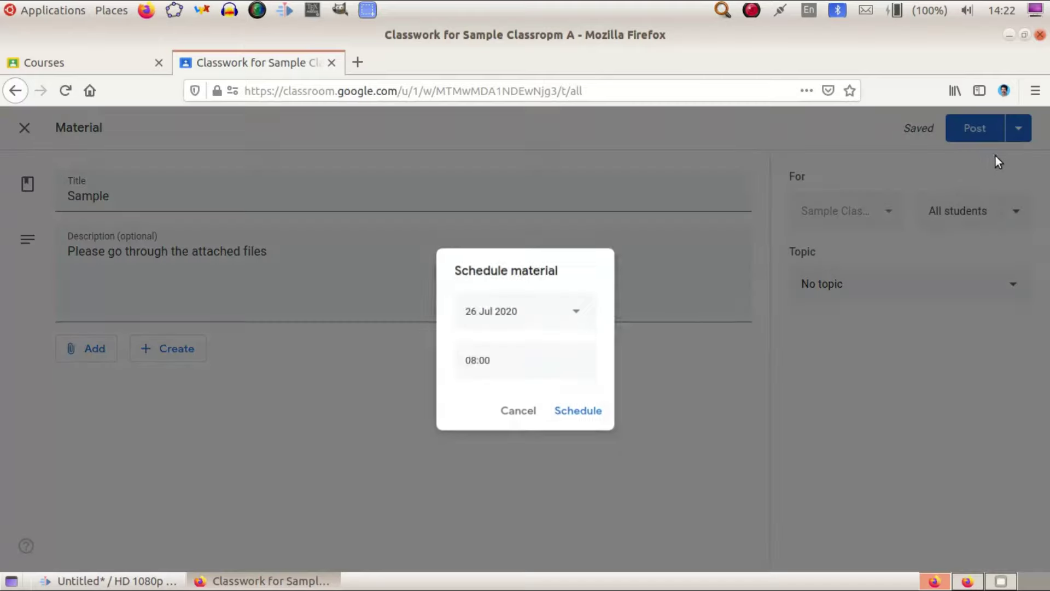
click(570, 313)
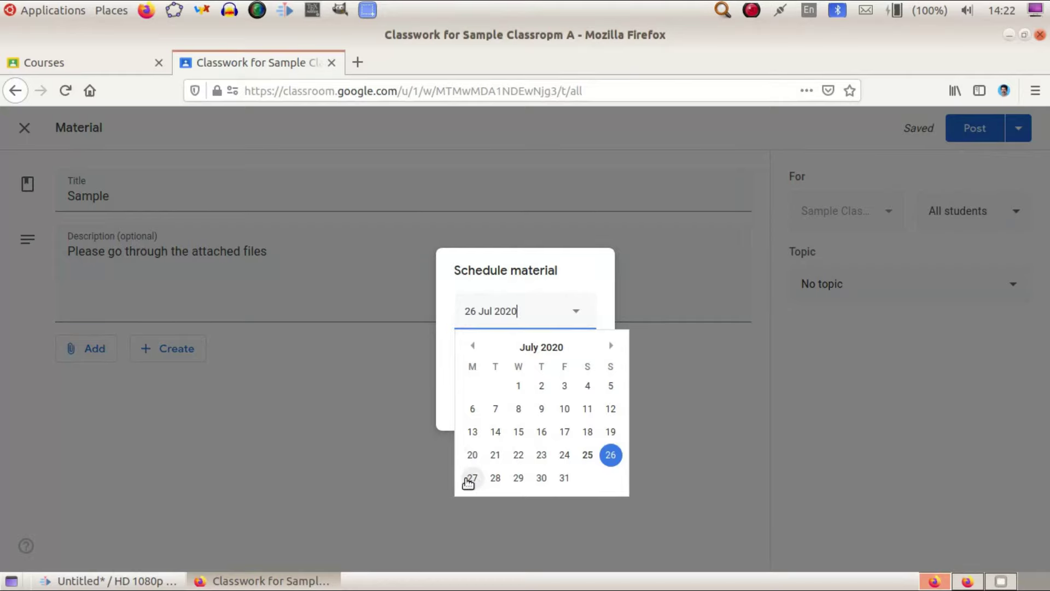
click(472, 477)
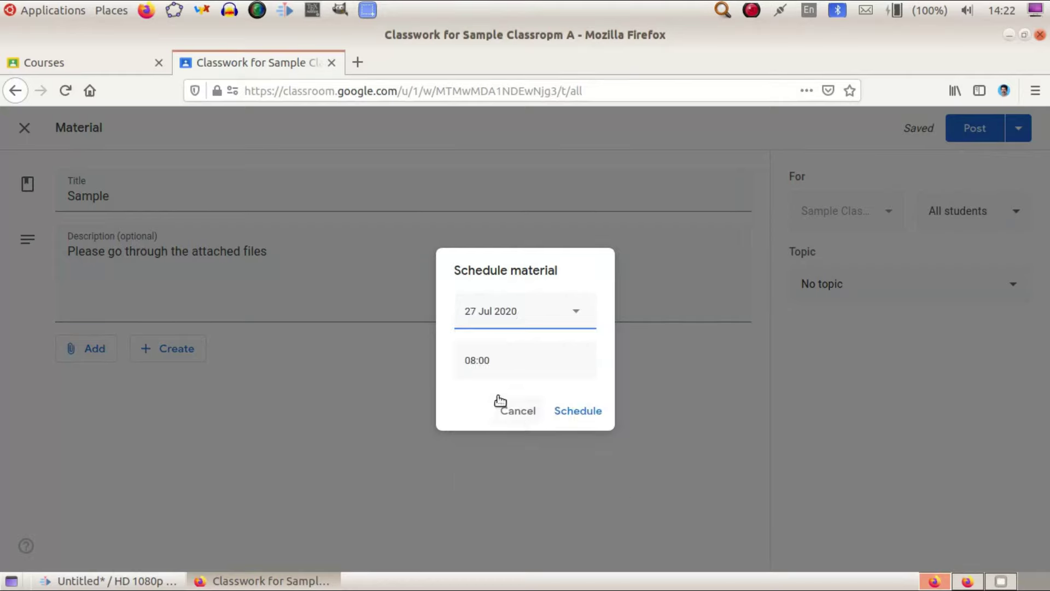
click(566, 410)
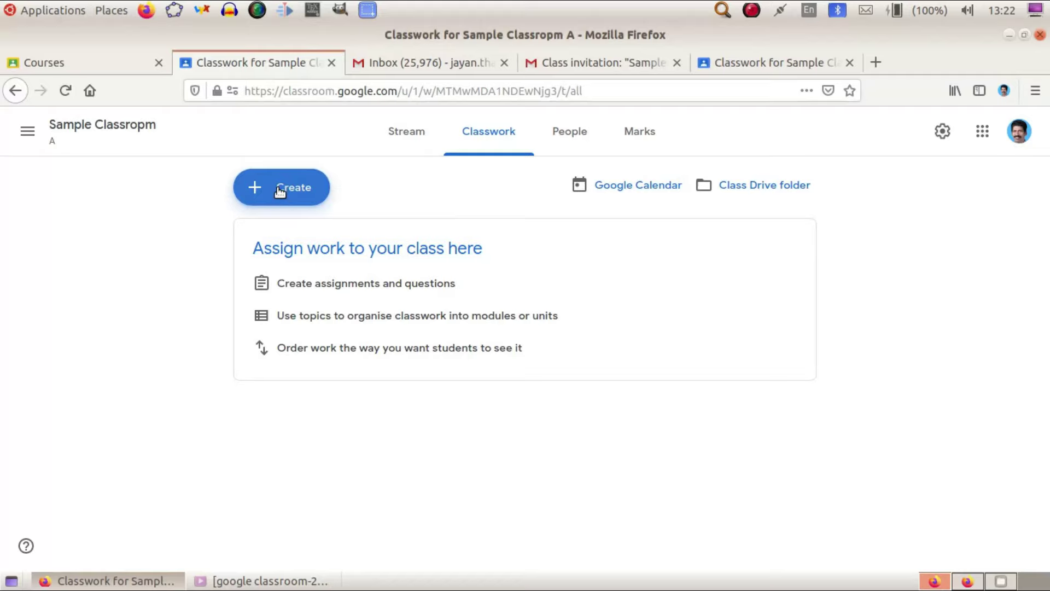
Create a new assignment titled 'Assignment No1'.
click(279, 192)
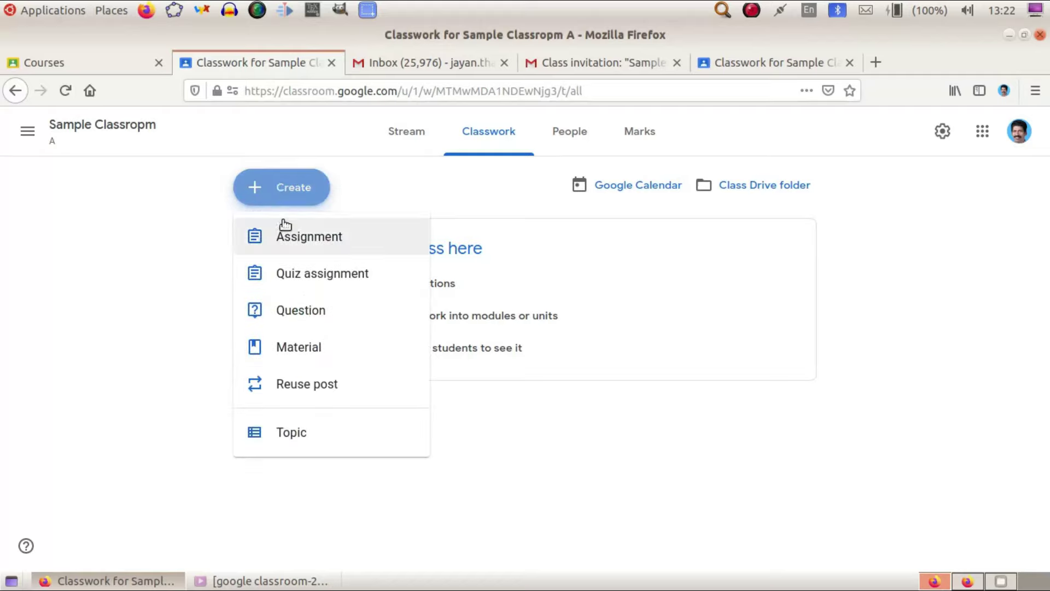
click(284, 237)
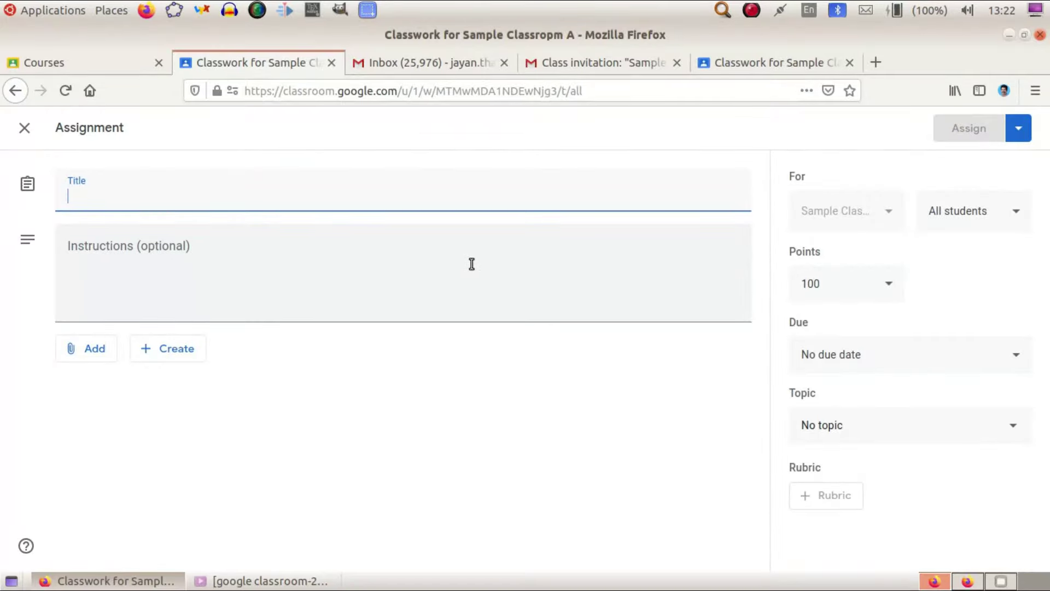
text(Assj)
key(BackSpace)
text(ignment)
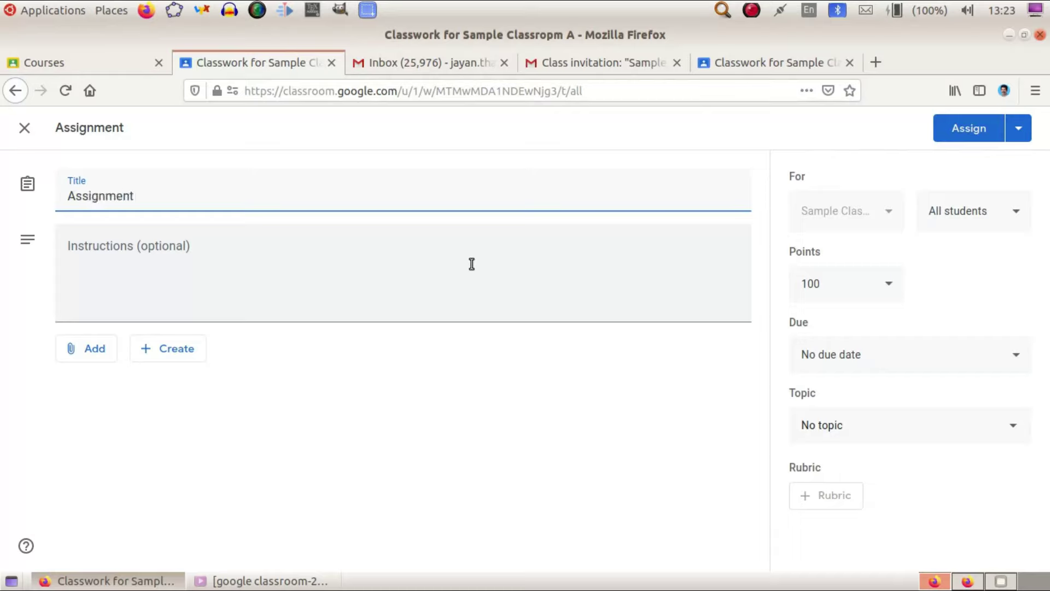
text( No1)
Enter the instructions 'Please go through the file attached and submit'.
click(159, 260)
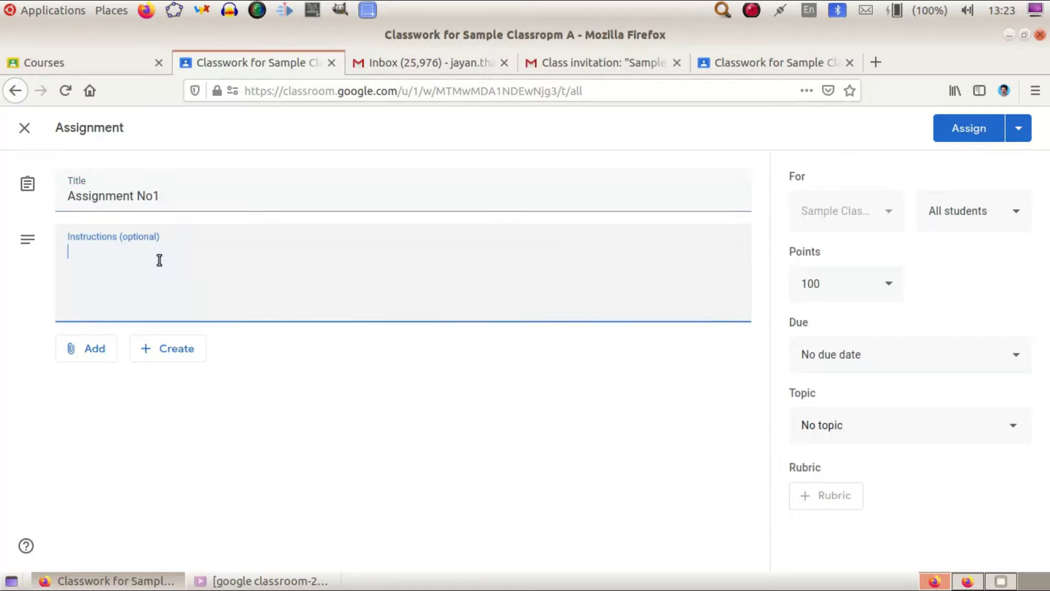
text(Please )
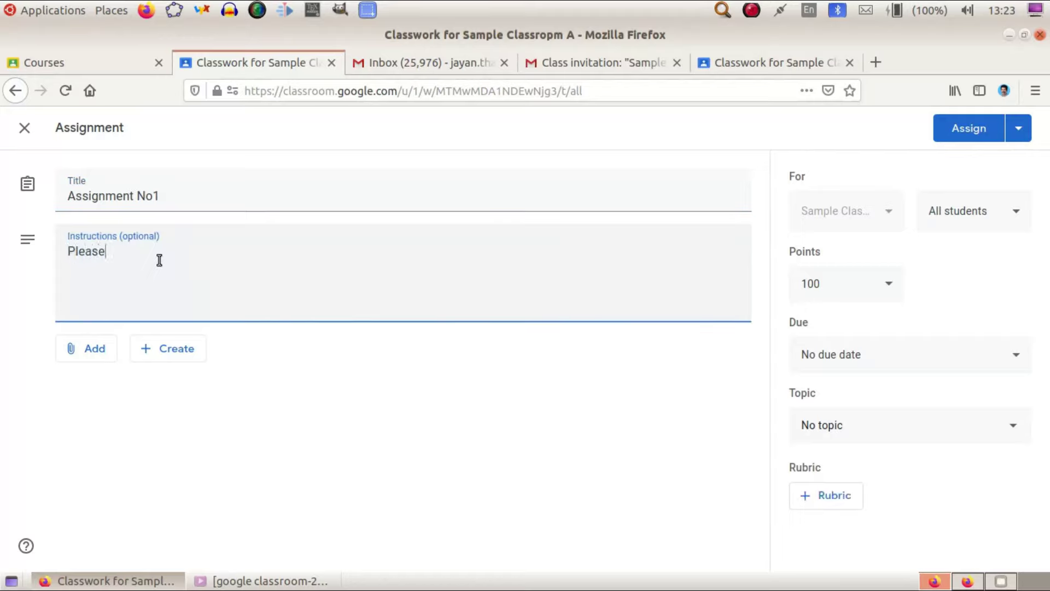
text(go )
text(thi)
key(BackSpace)
text(rough the)
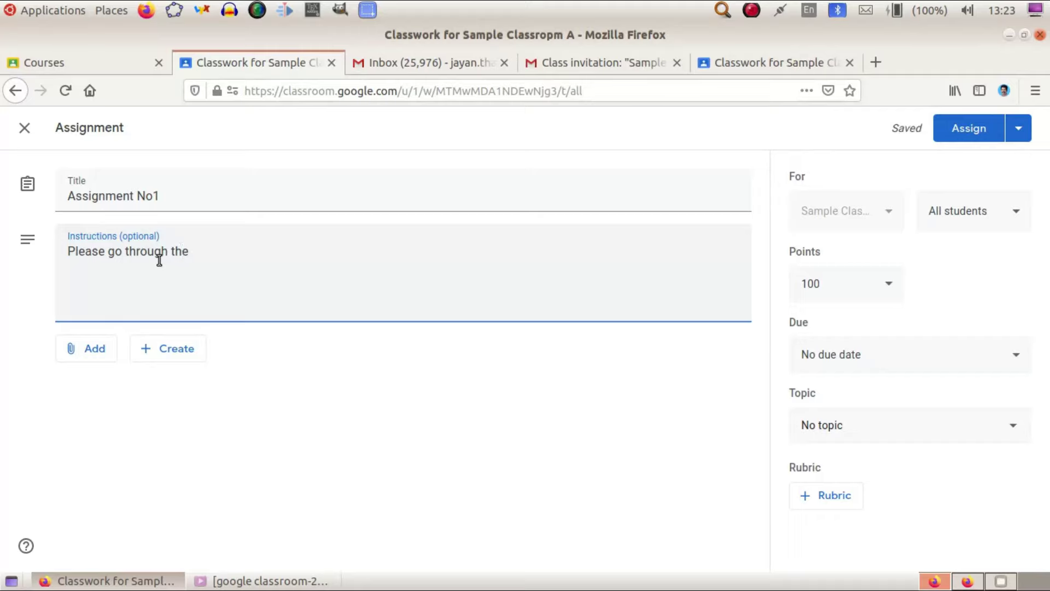
text( file attache)
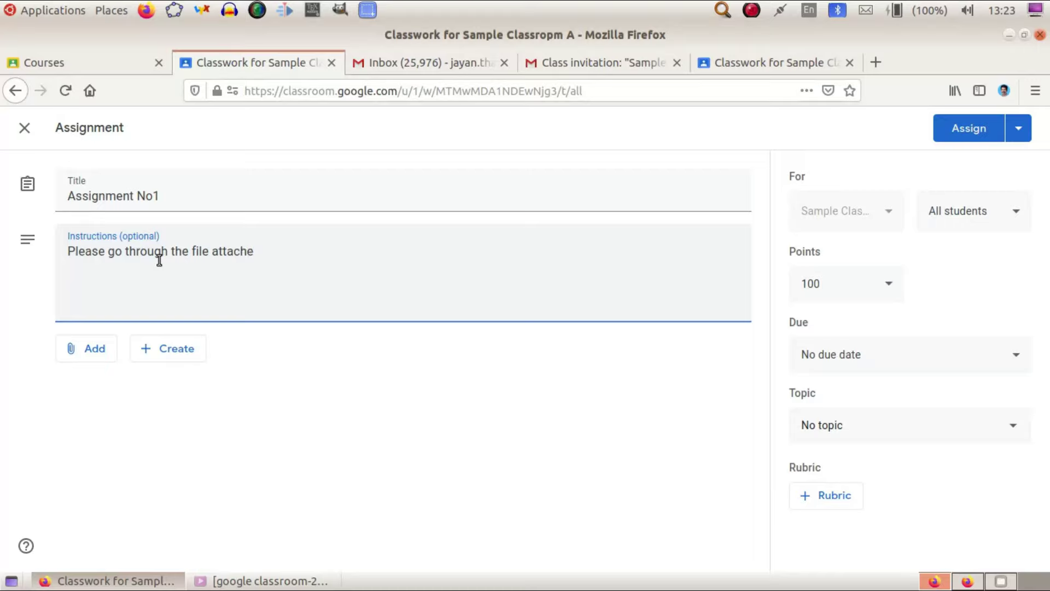
text(d and submit)
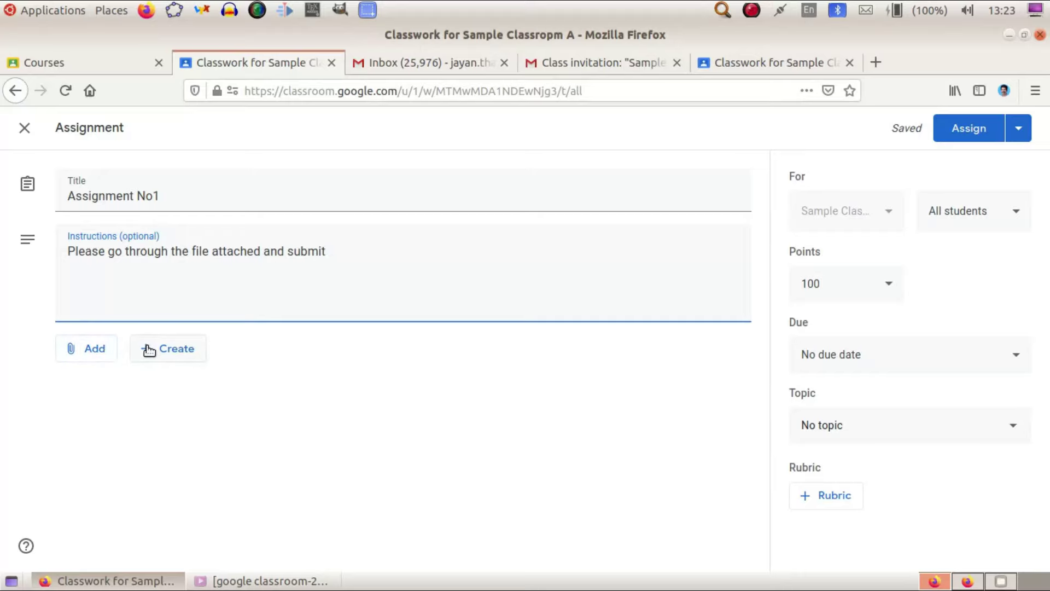
click(149, 351)
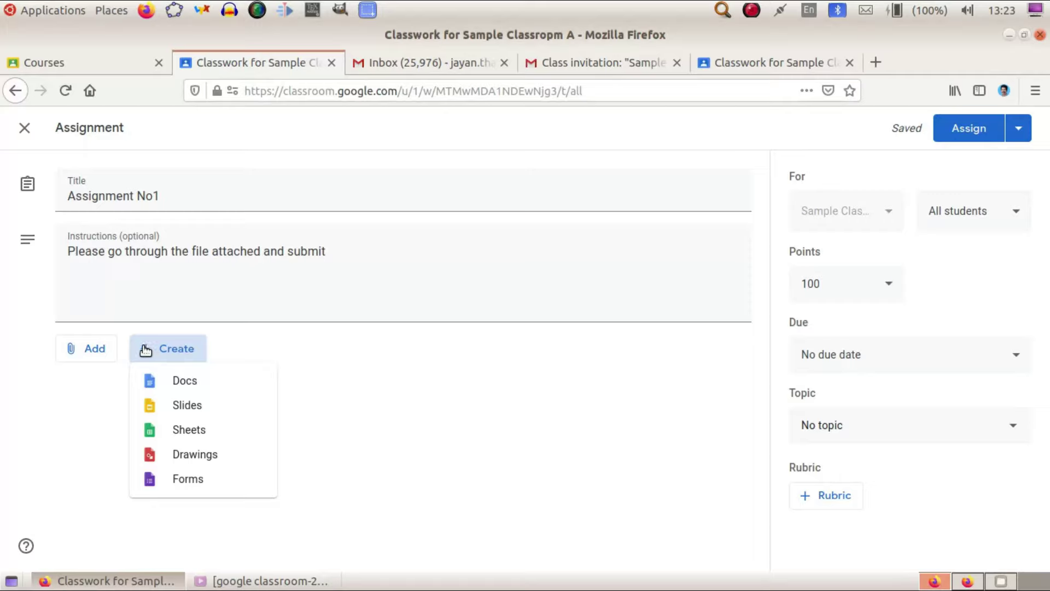
click(79, 354)
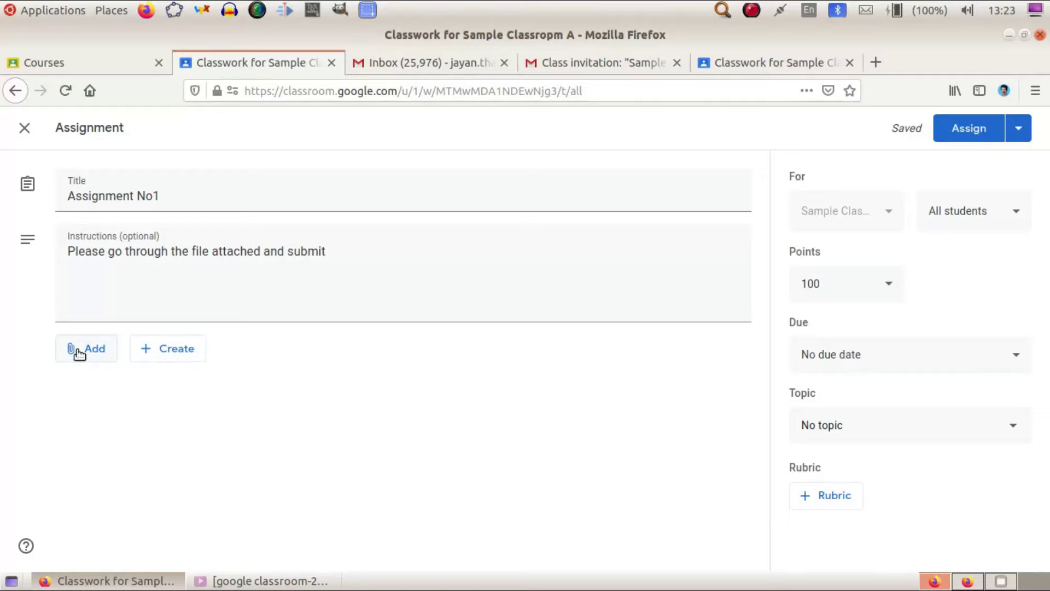
click(80, 354)
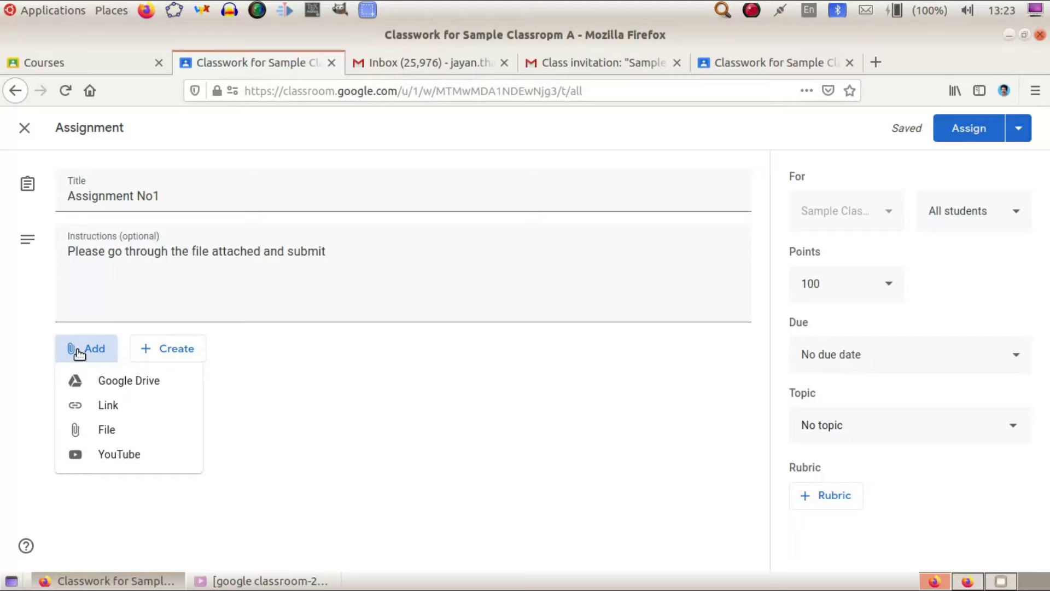
click(309, 395)
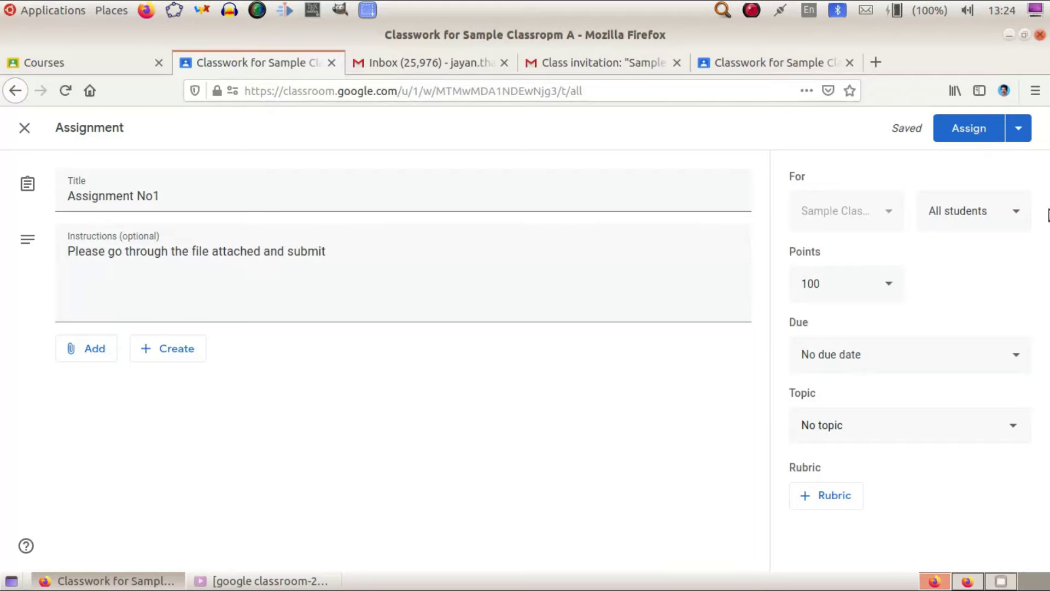
Reset the recipients so the assignment stays assigned to all students.
click(1015, 214)
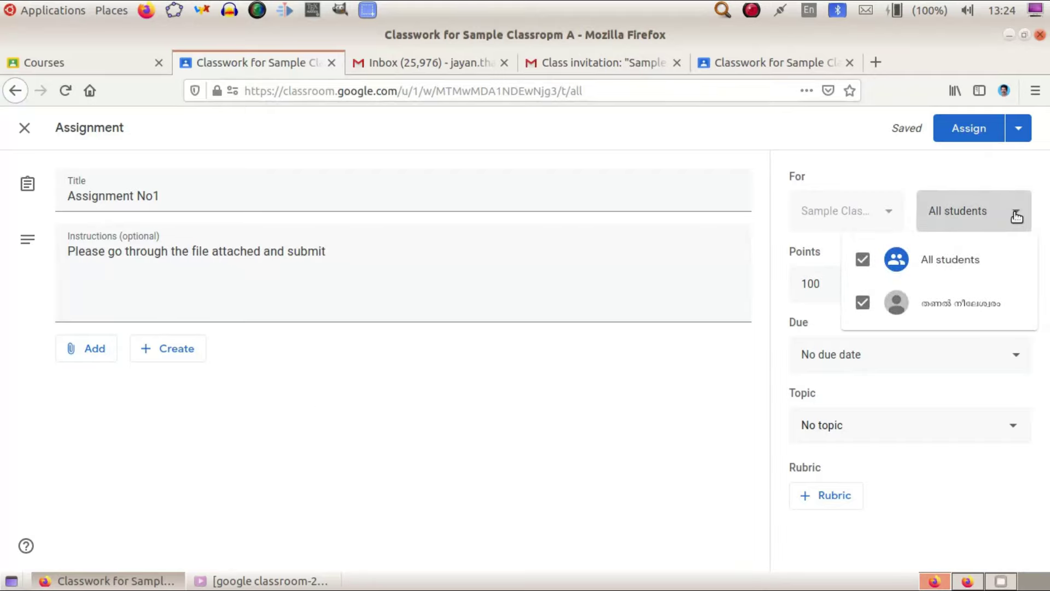
click(862, 259)
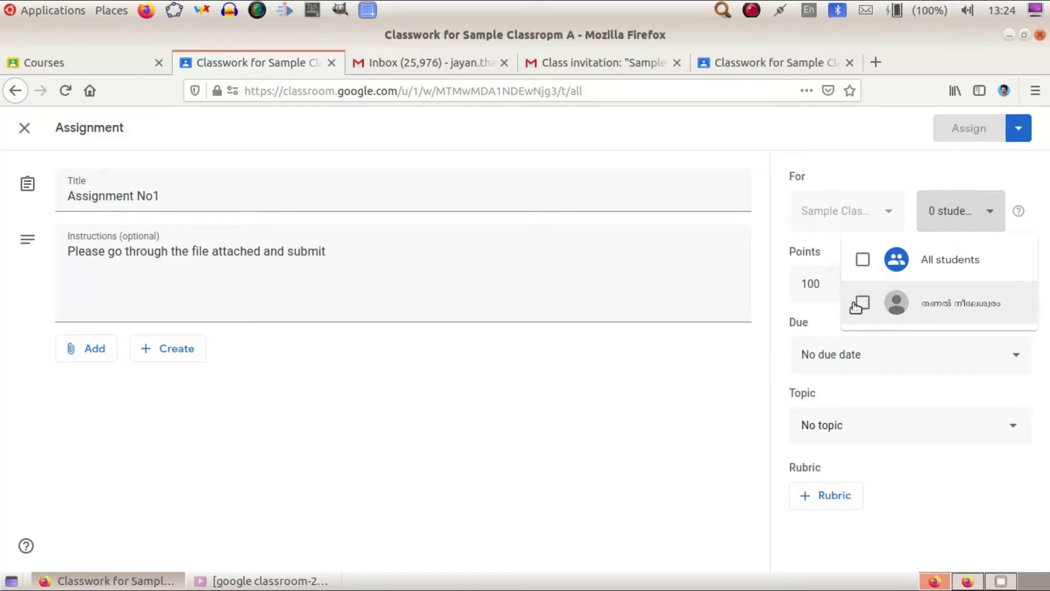
click(861, 302)
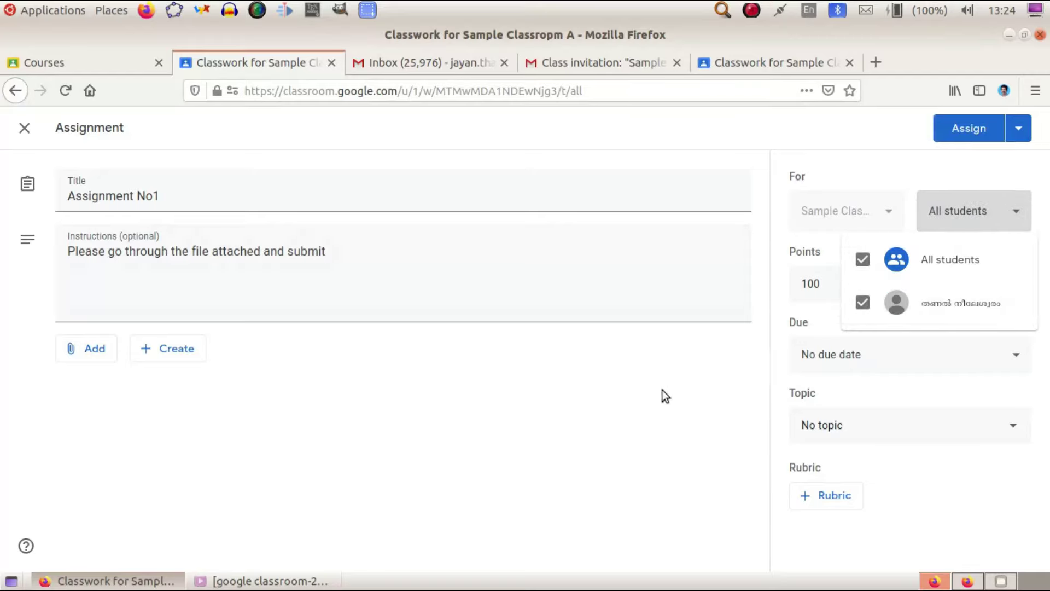
click(649, 425)
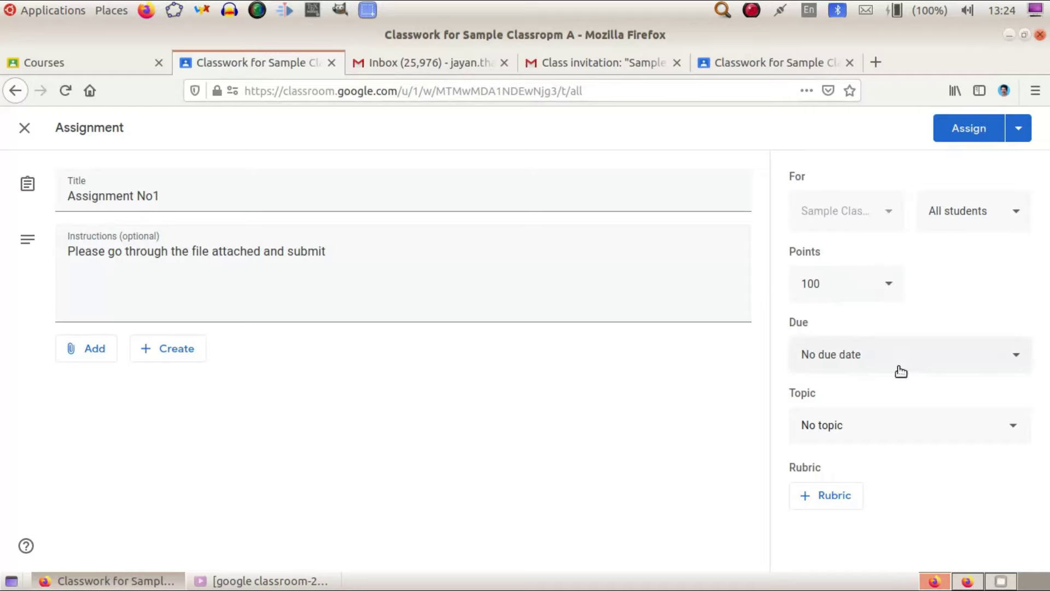
Change the assignment's points from 100 to 5.
click(885, 284)
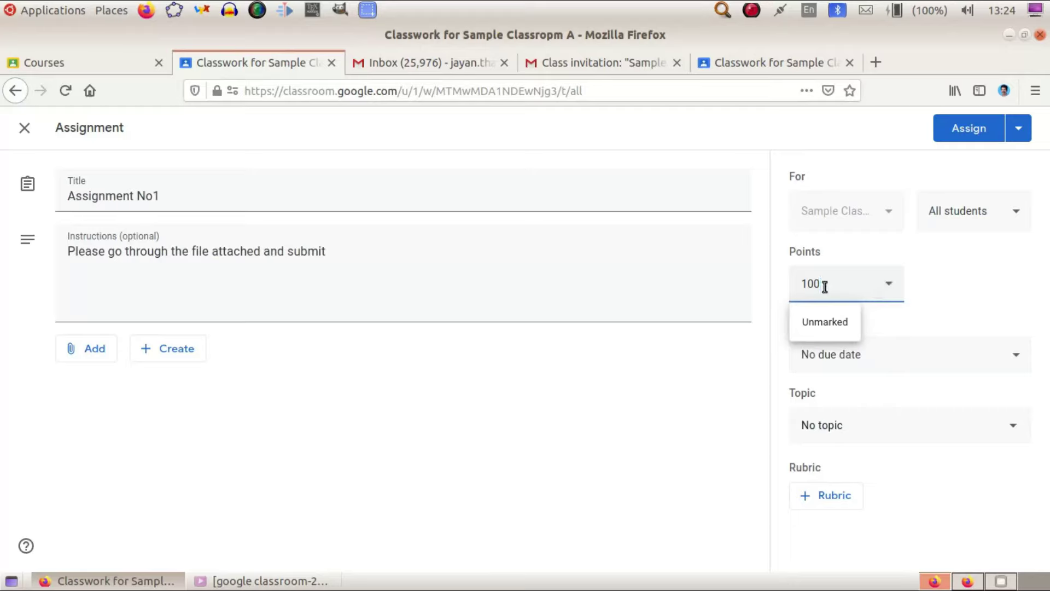
key(BackSpace)
key(BackSpace)
text(0)
key(BackSpace)
key(BackSpace)
text(5)
click(942, 298)
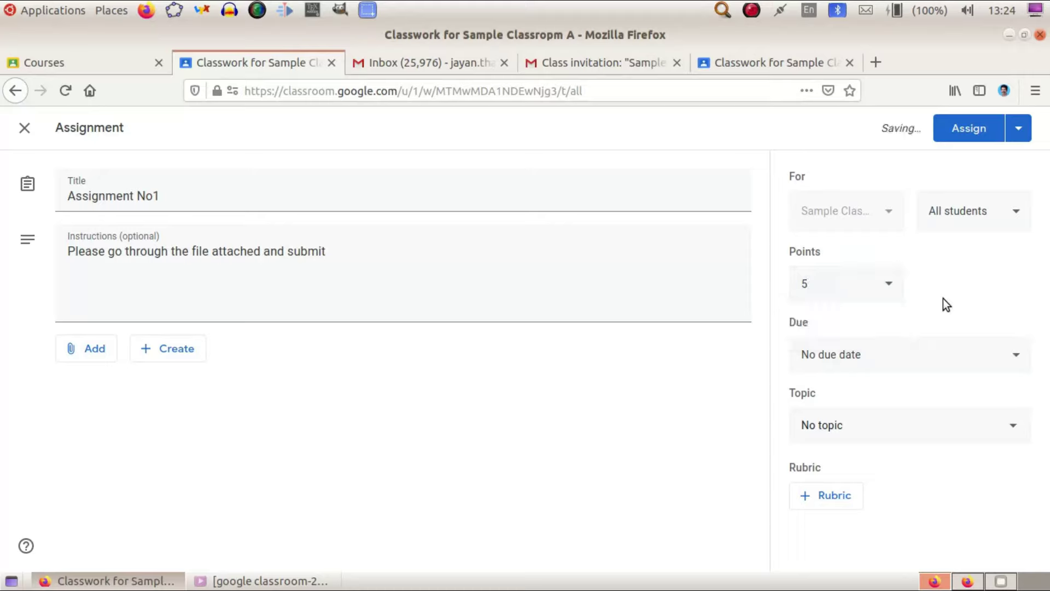
Set Assignment No1's due date to 26 Jul 2020 at 17:00.
click(1010, 358)
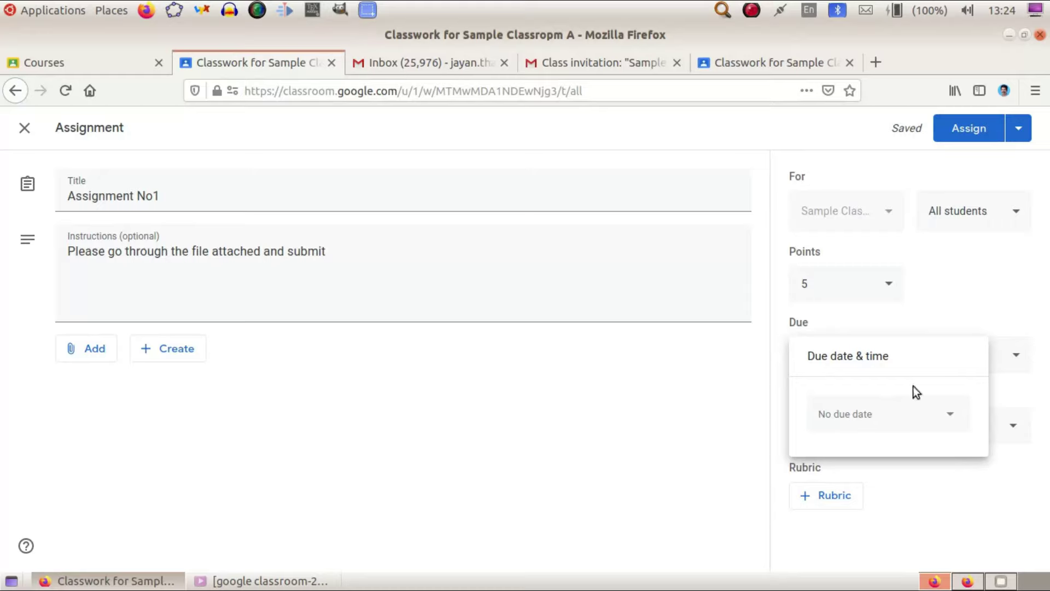
click(951, 415)
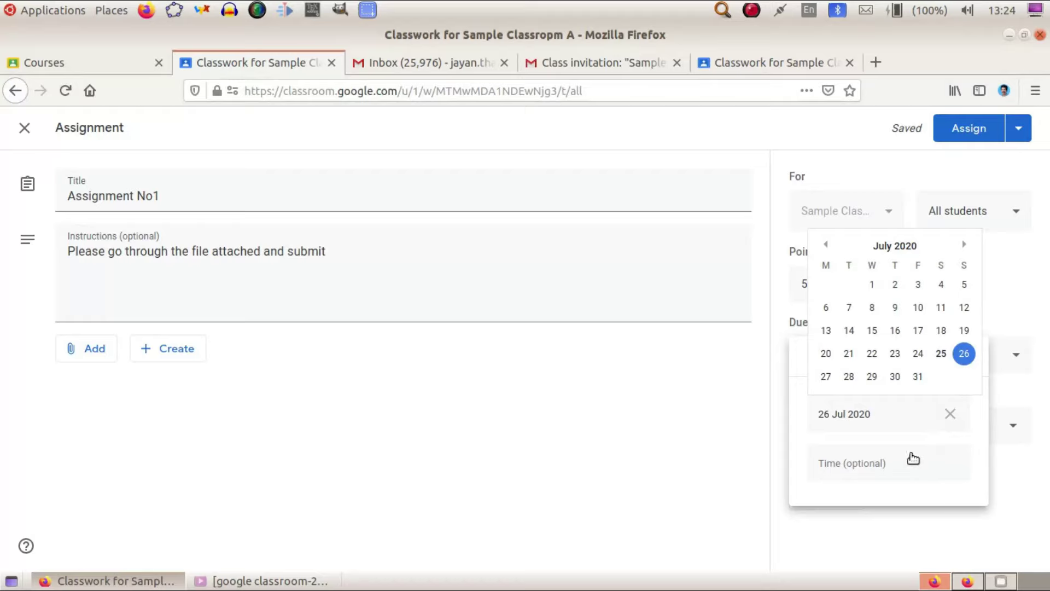
click(870, 464)
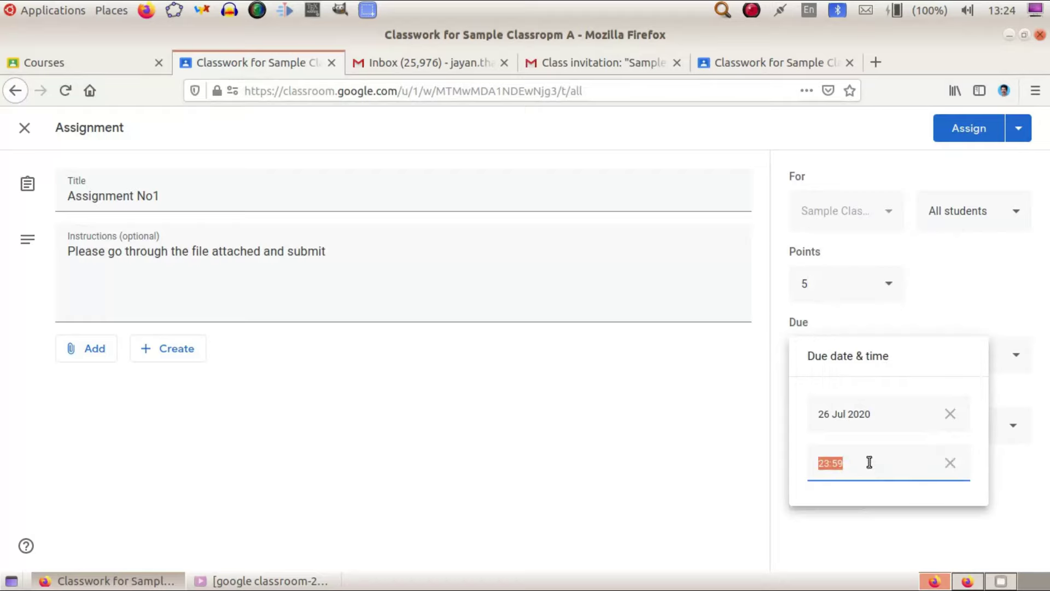
text(17)
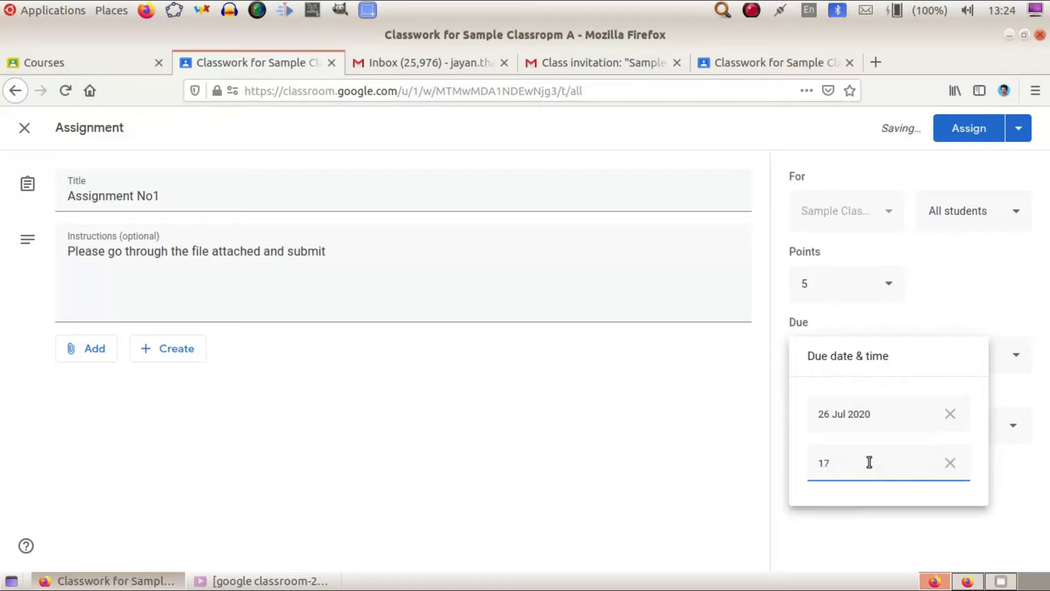
text(:00)
click(721, 438)
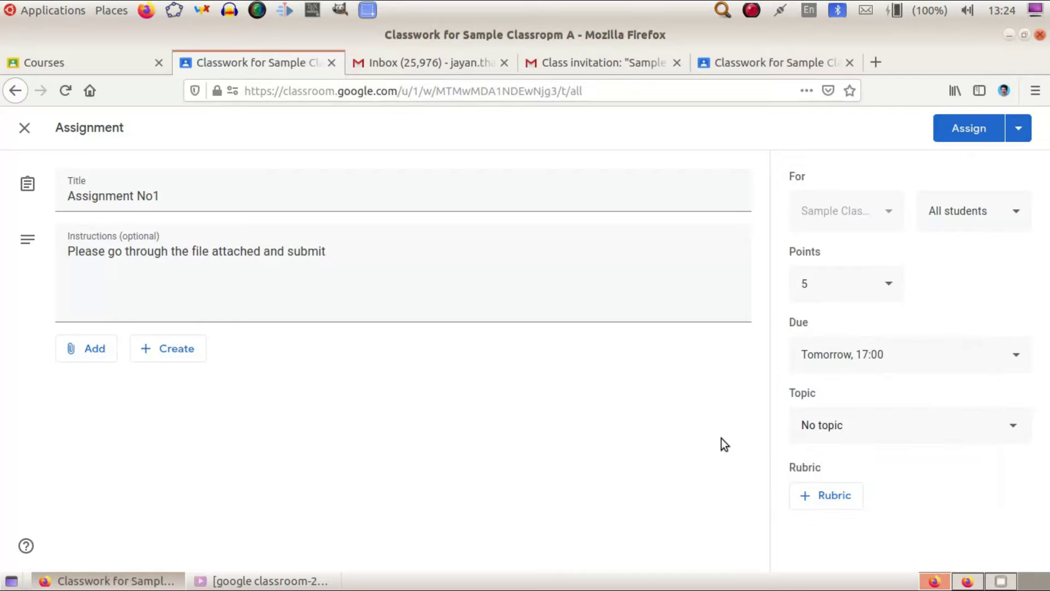
click(1017, 131)
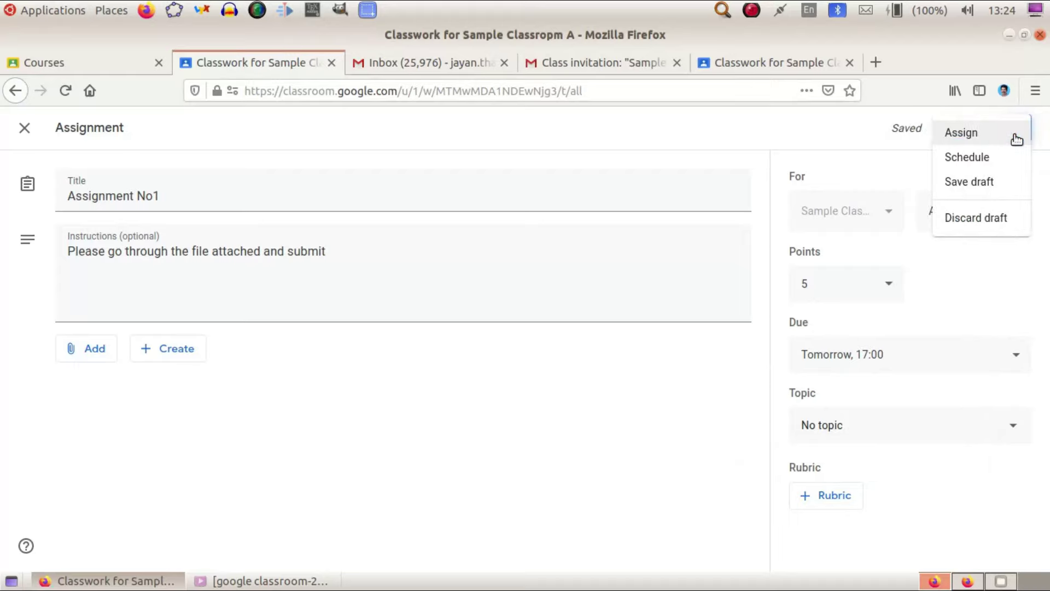
Dismiss the Assign menu, leaving the 5-point draft due 26 Jul at 17:00.
click(665, 430)
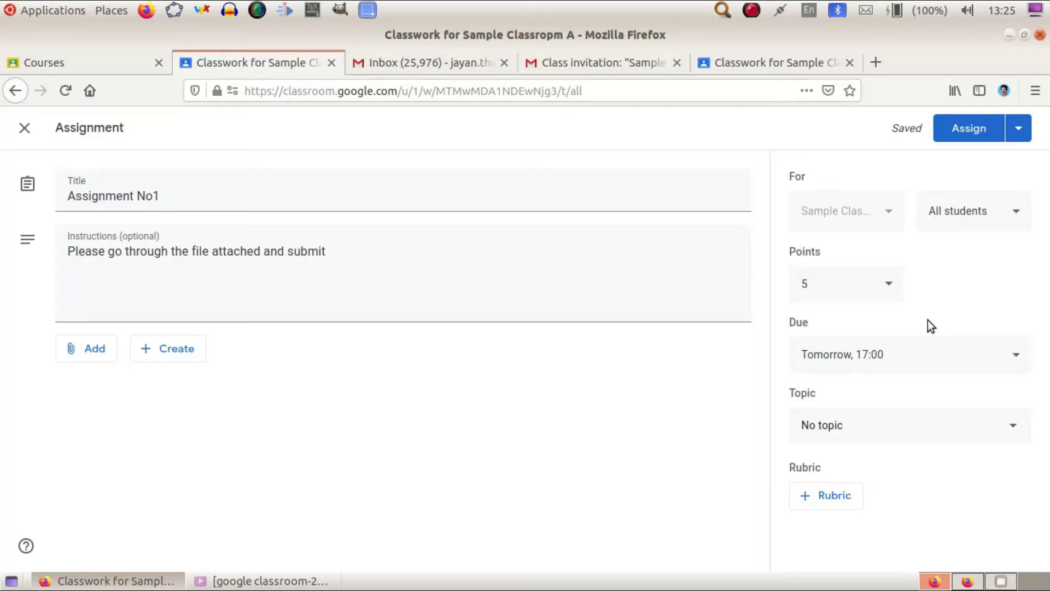
Use Assign > Schedule to post Assignment No1 on 26 Jul 2020 at 08:00.
click(1018, 129)
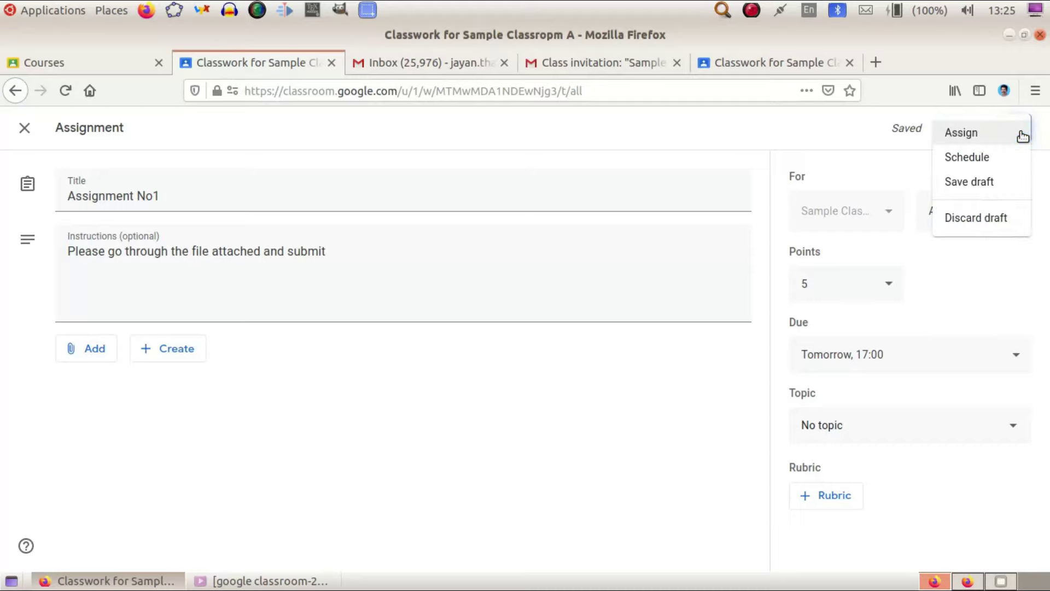
click(998, 157)
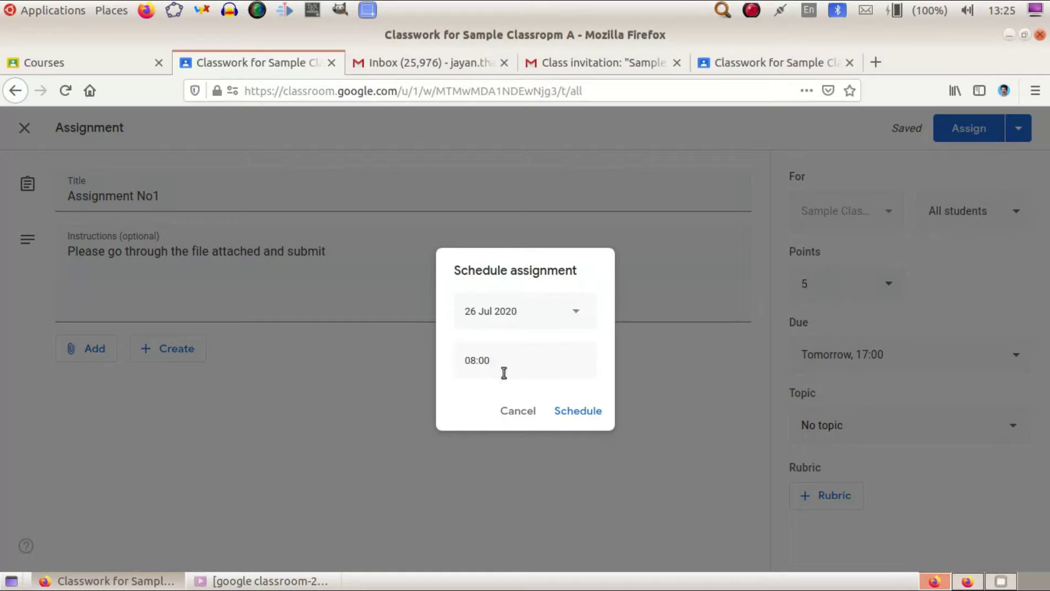
click(570, 415)
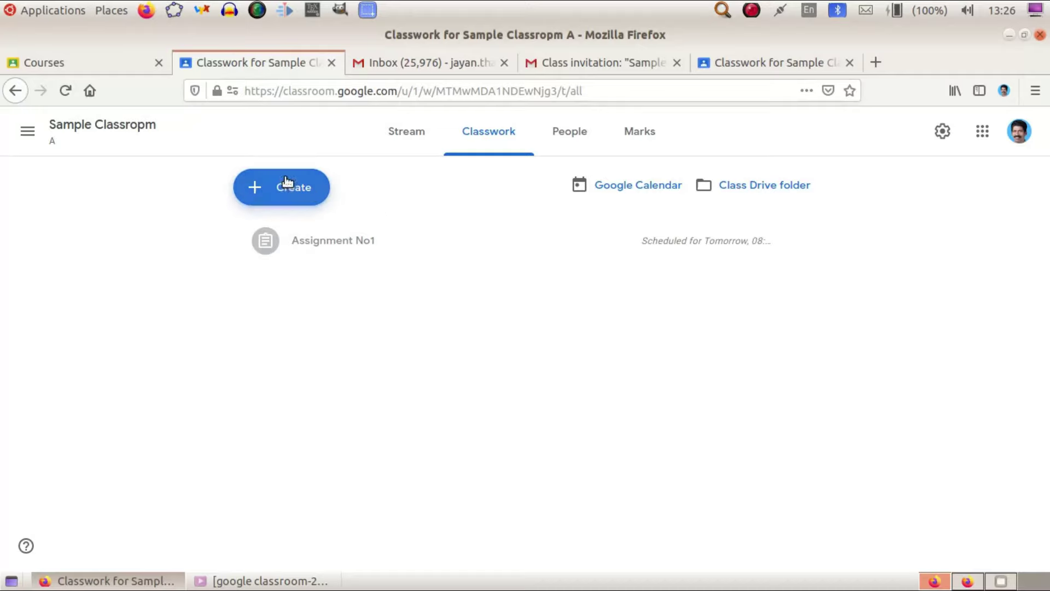
Create an assignment titled 'Assignment' with instructions 'Draw the graph of Inverse trigonometric functions'.
click(284, 189)
click(337, 236)
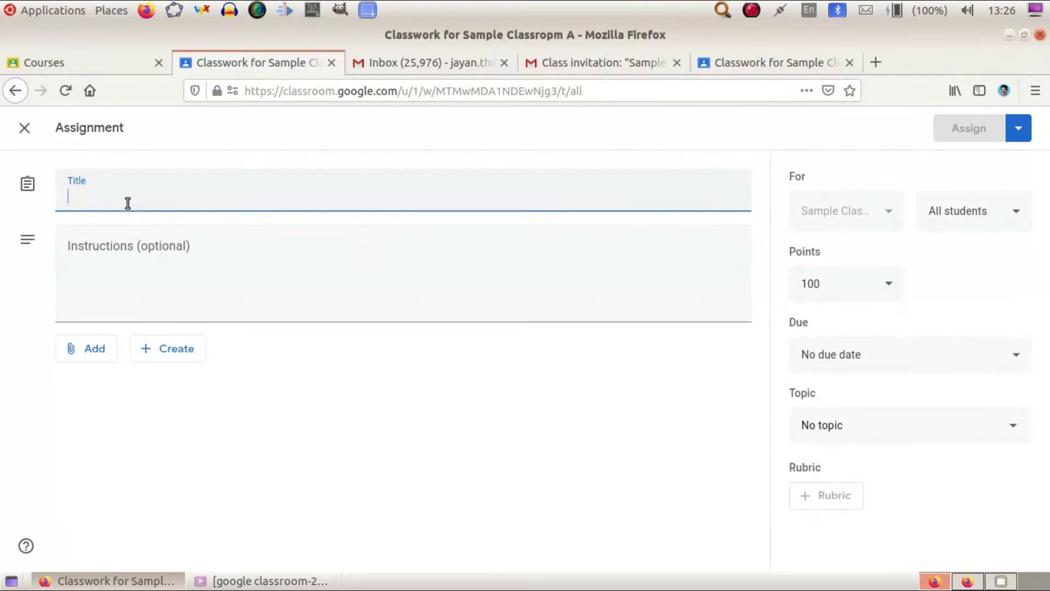
text(Assignment)
click(141, 244)
text(Draw the graph of One-O)
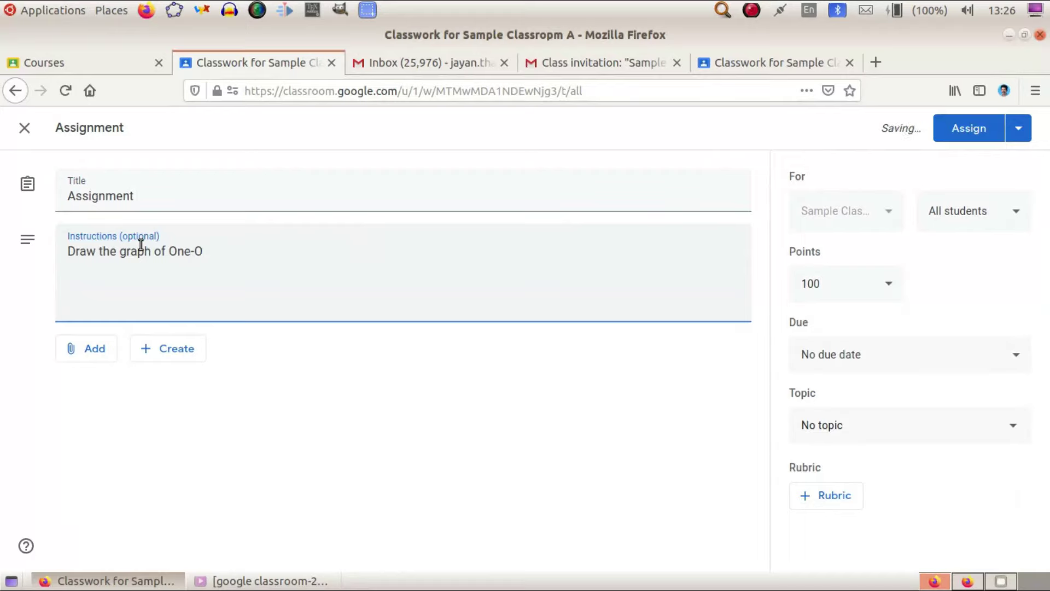
key(BackSpace)
key(BackSpace)
key(BackSpace)
key(BackSpace)
key(BackSpace)
text(Inve)
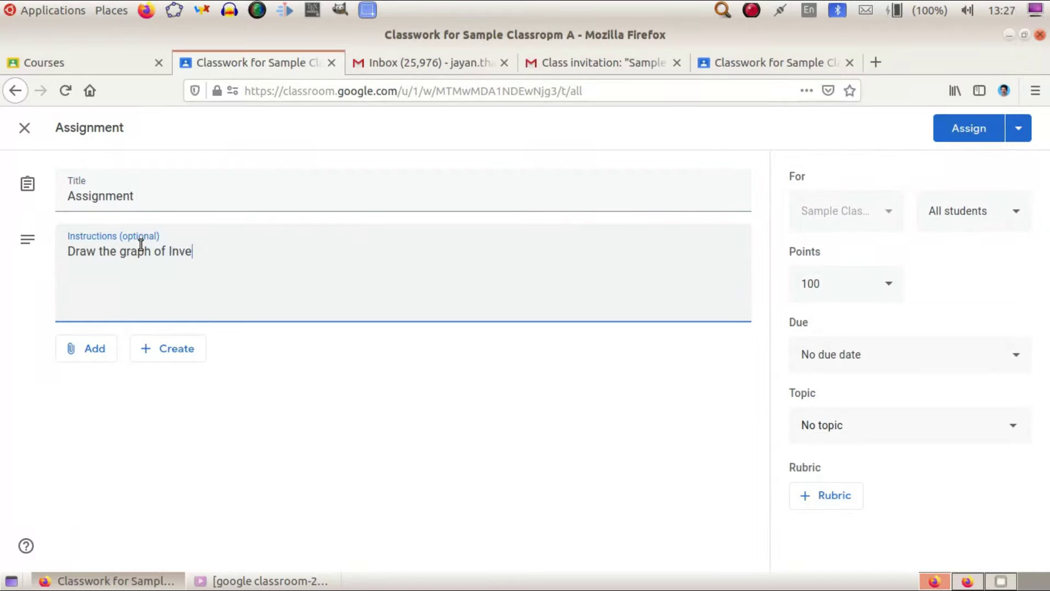
text(rse trigonomet)
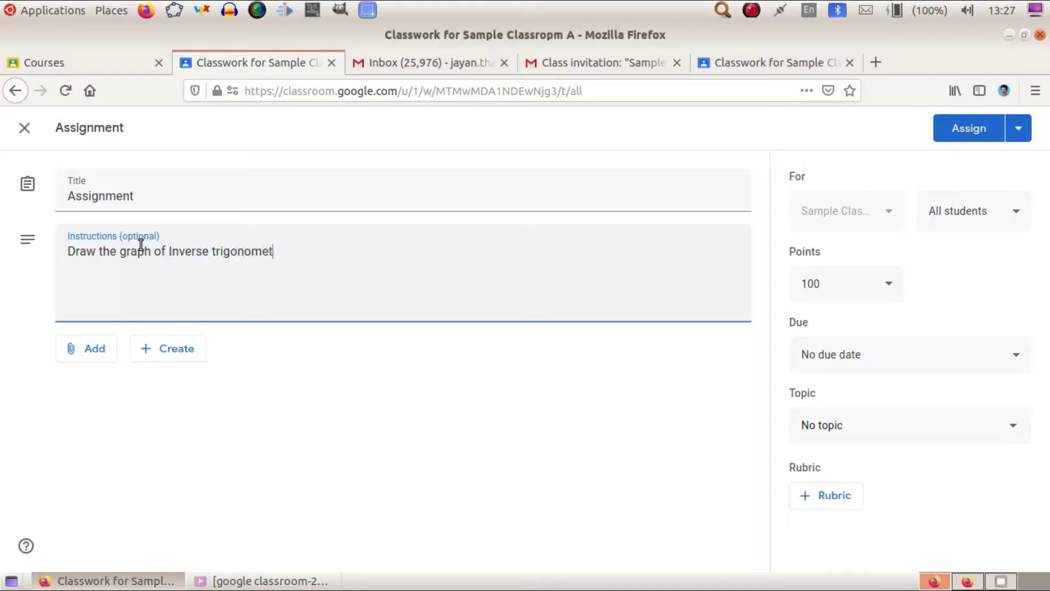
text(ric functions)
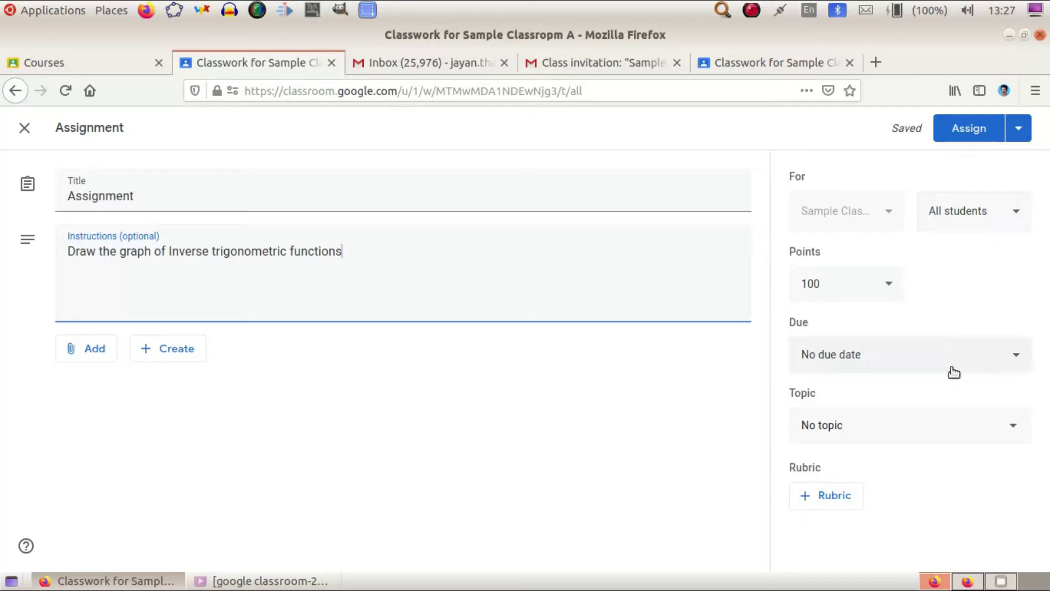
Post the assignment, then expand it in the student's Classwork to check its instructions.
click(969, 129)
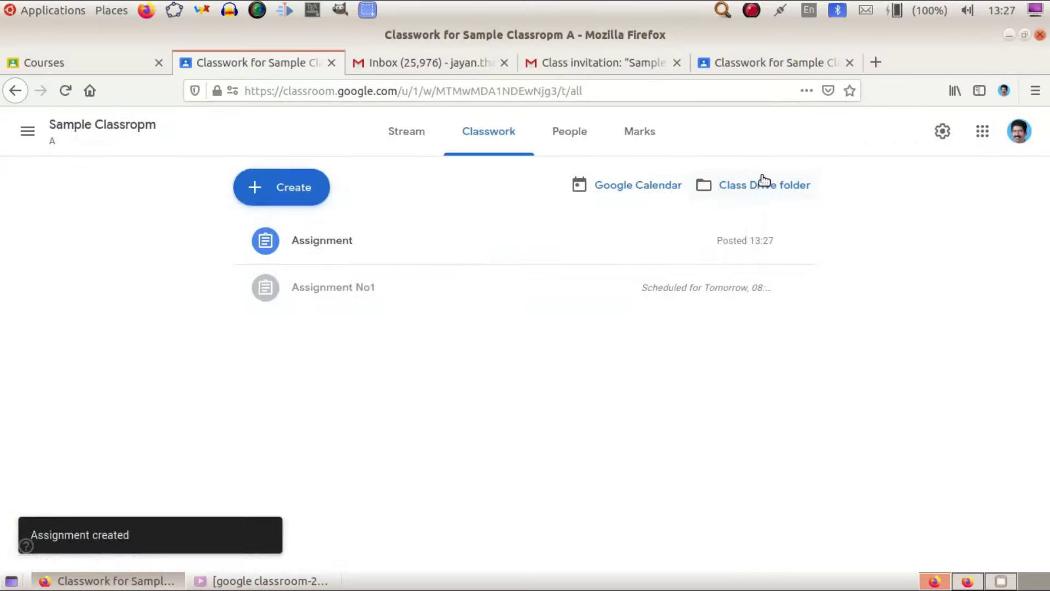
click(769, 62)
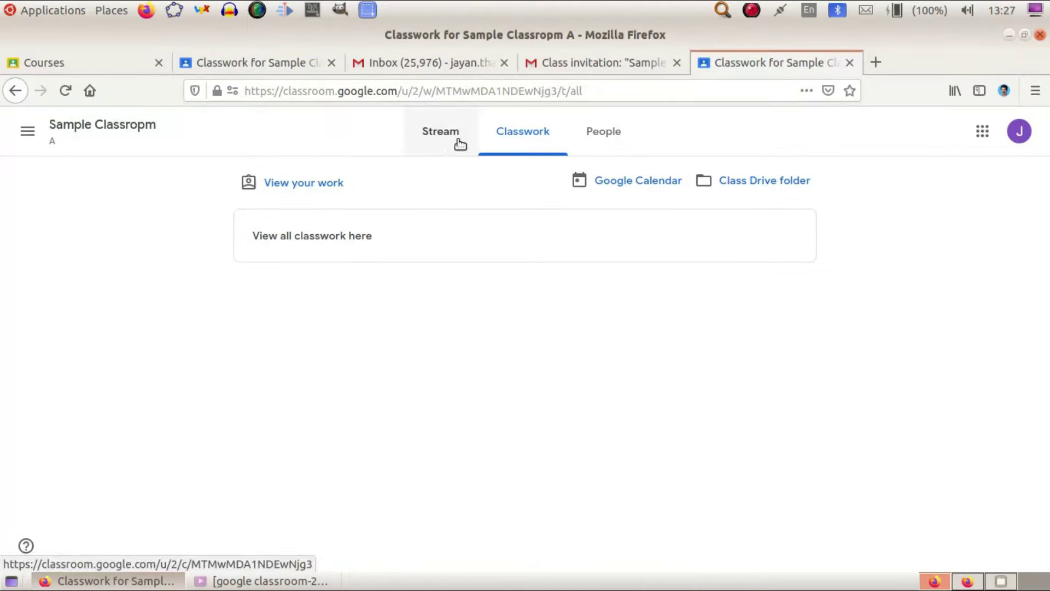
click(375, 212)
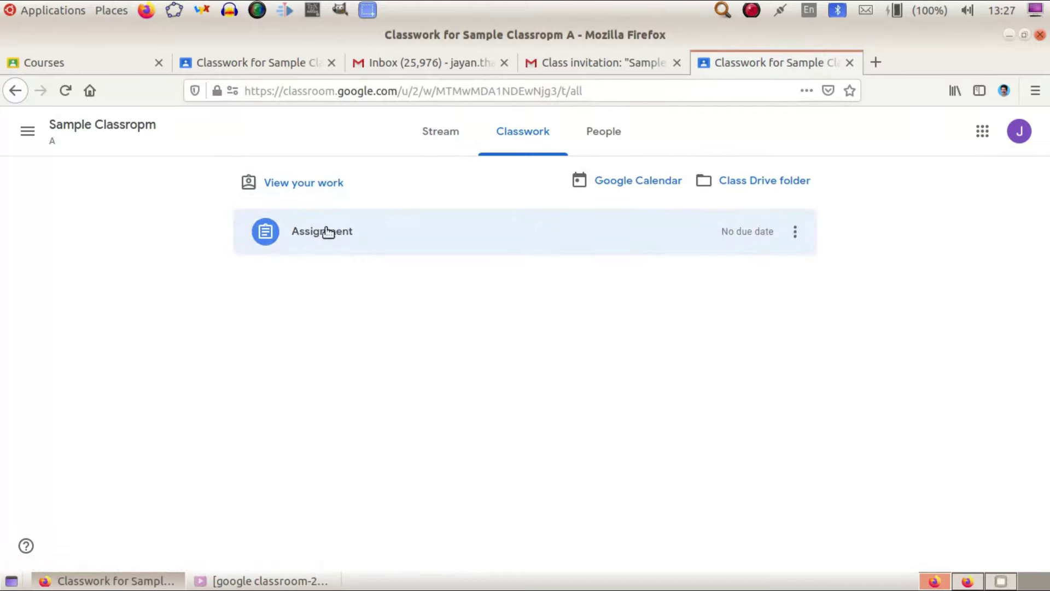
click(266, 65)
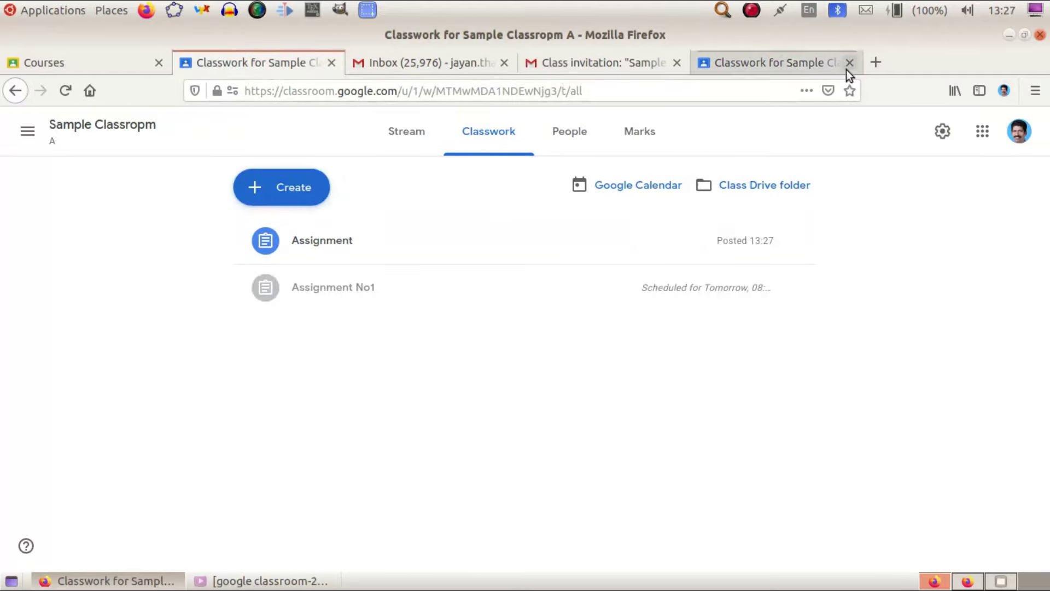
click(785, 61)
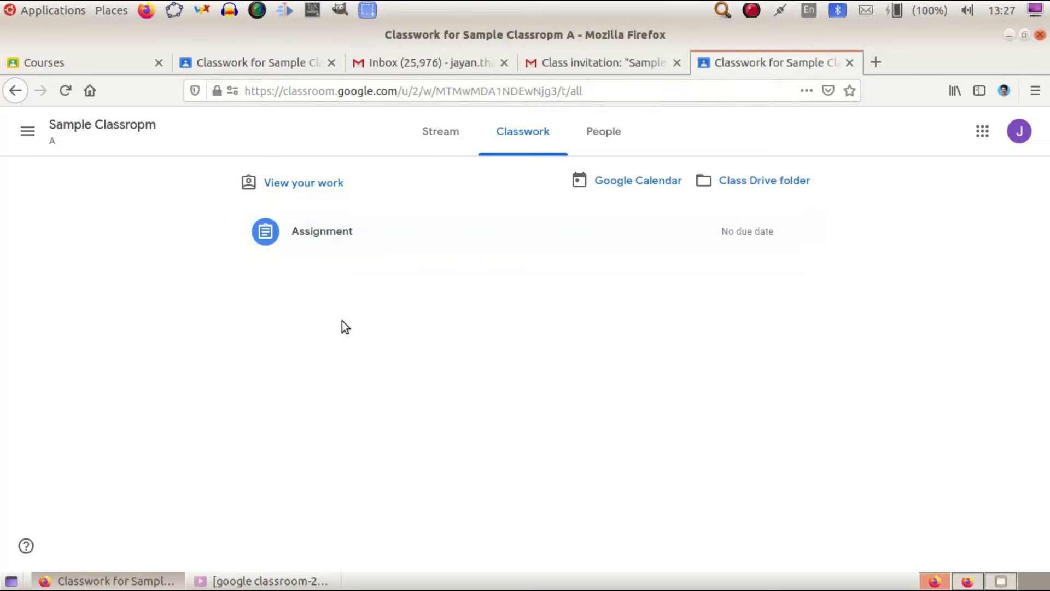
click(306, 238)
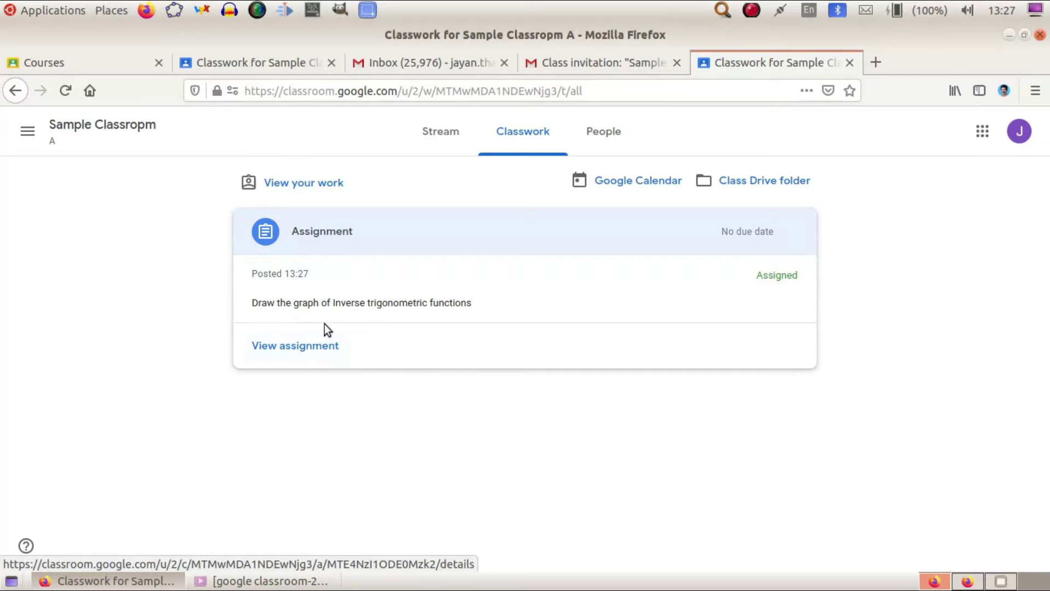
As the student, open Assignment and create a new Google Docs file under Your work.
click(271, 340)
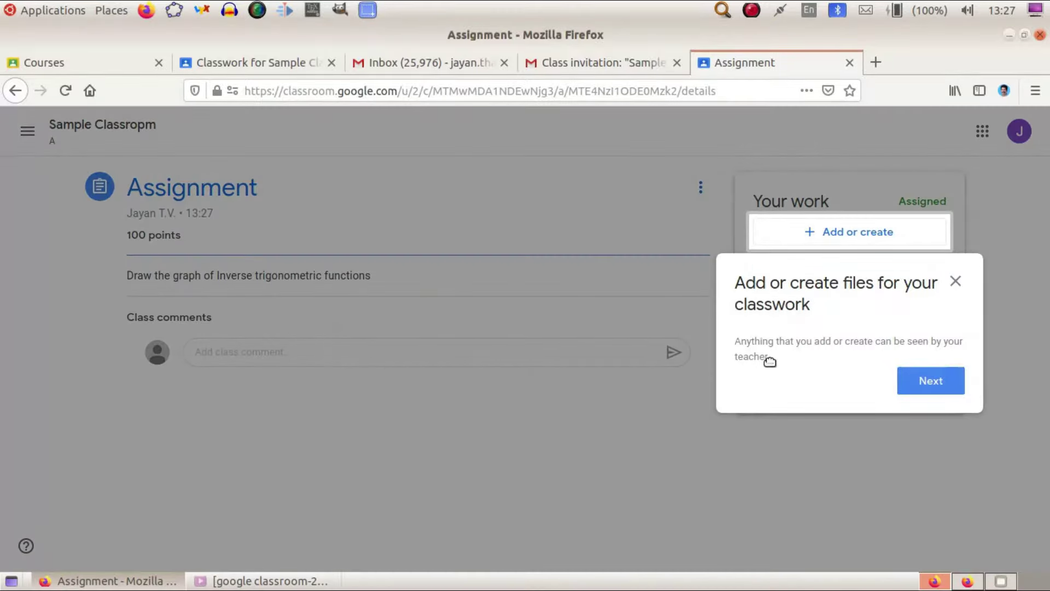
click(902, 381)
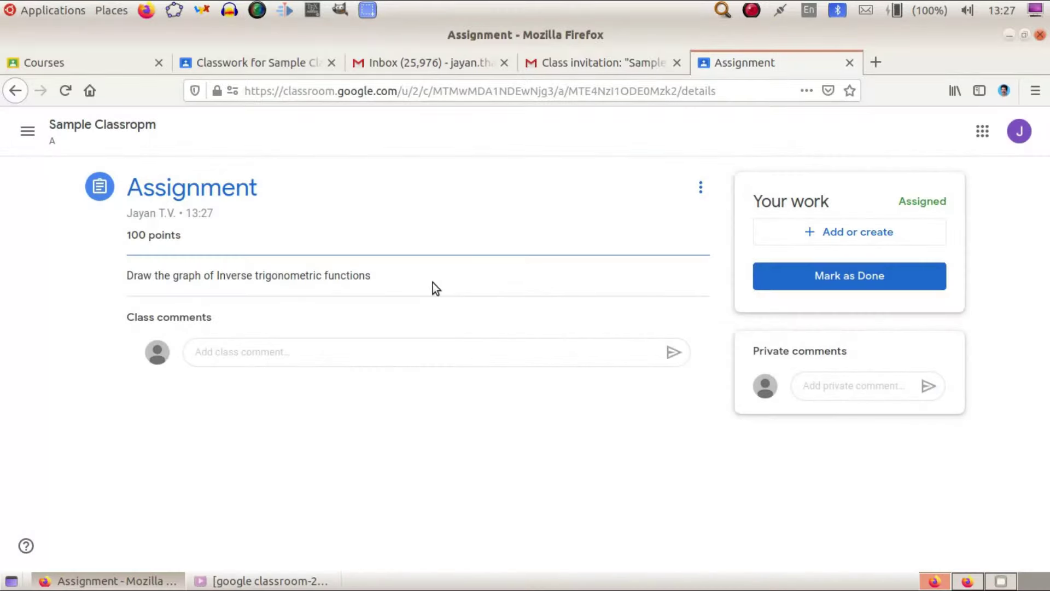
click(842, 232)
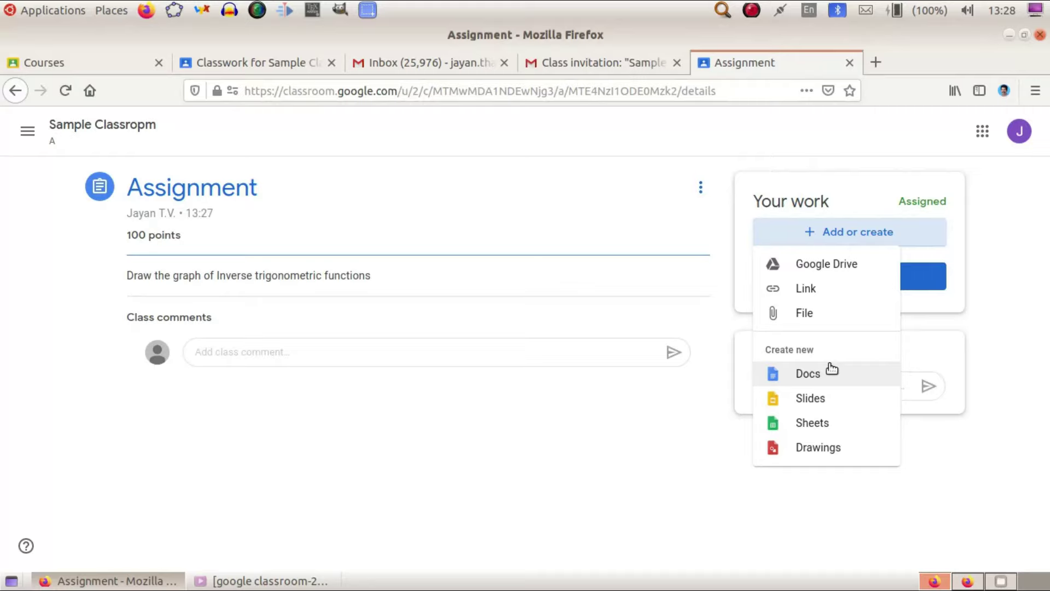
click(831, 369)
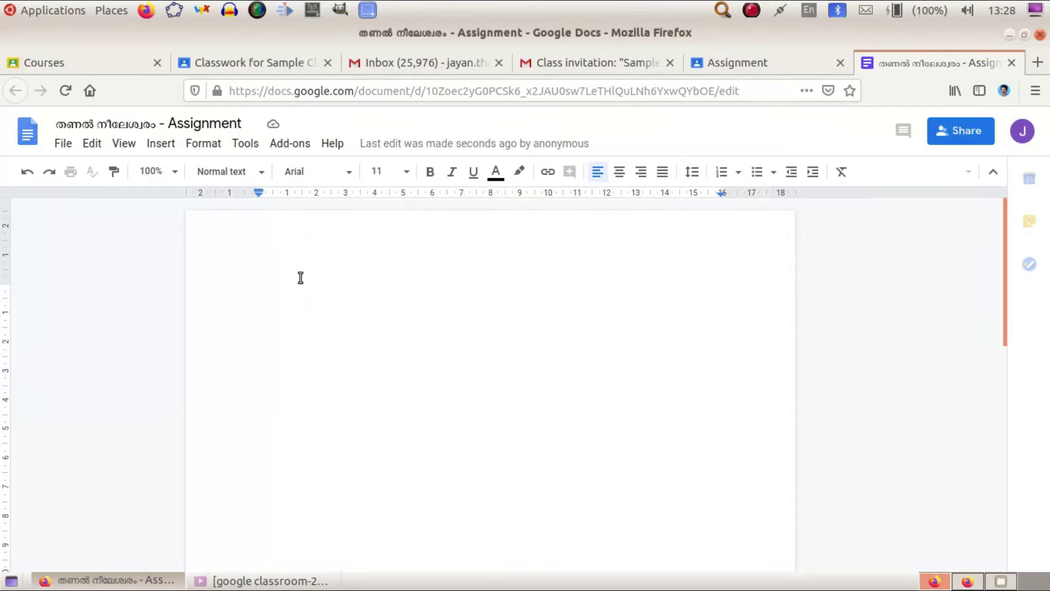
Write 'Graph of inverse trigonometric function' in the document, then go back to the Classroom assignment.
text(Gr)
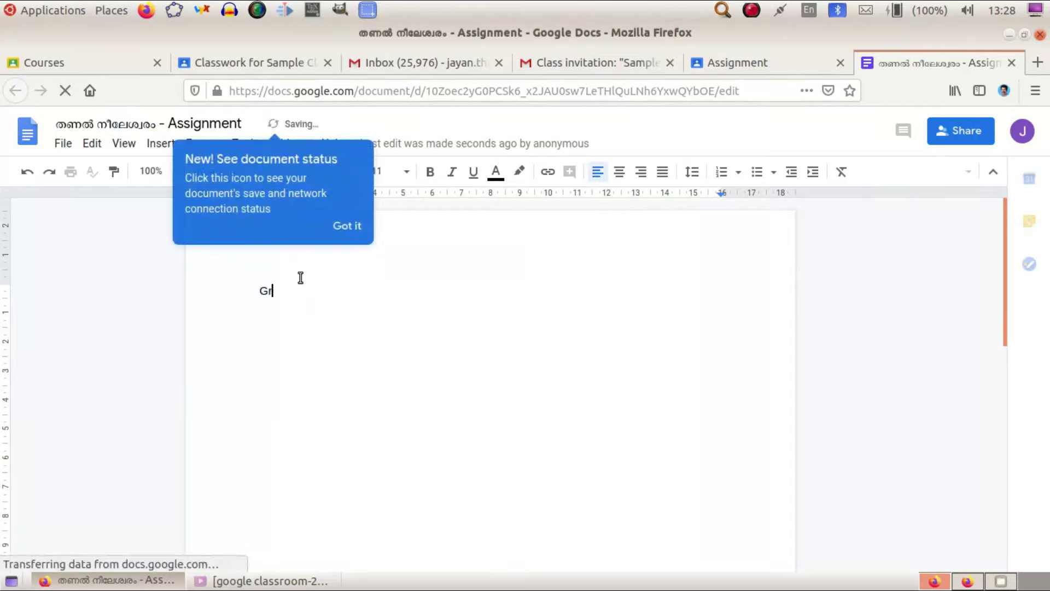
text(aph of in)
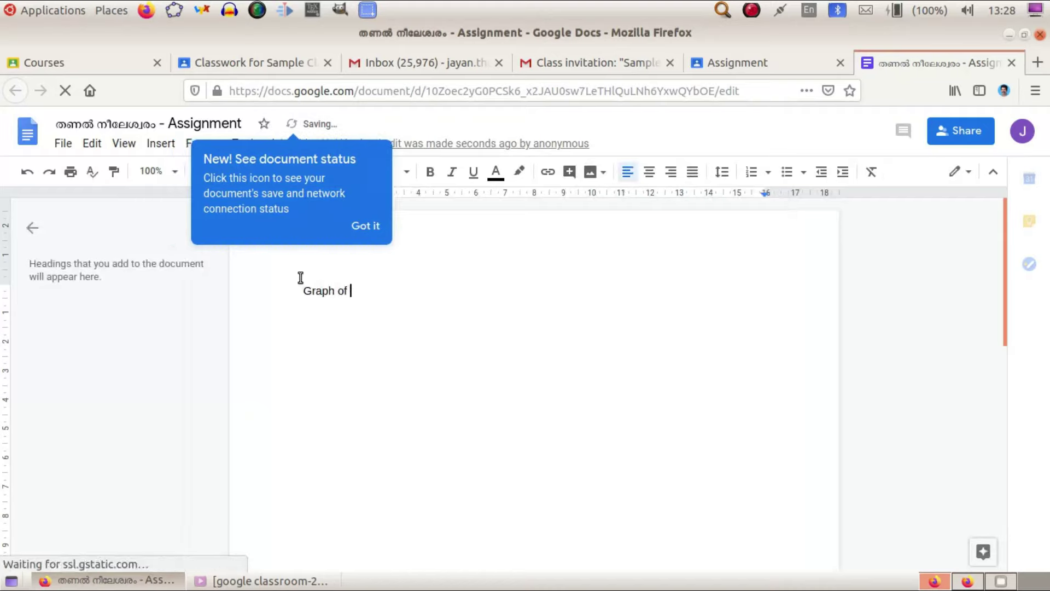
text(rse)
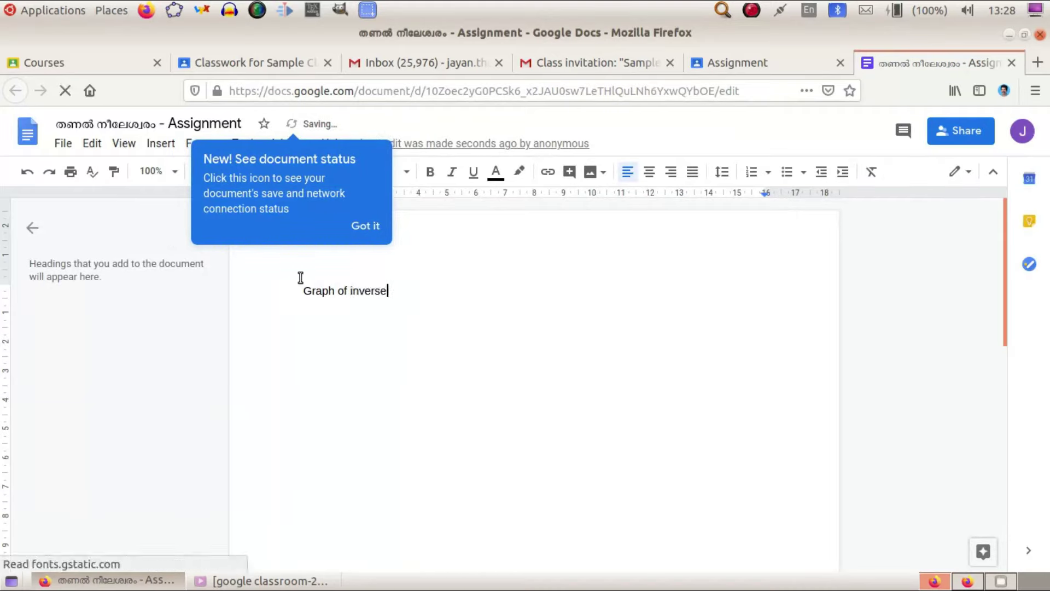
text( trigonometr)
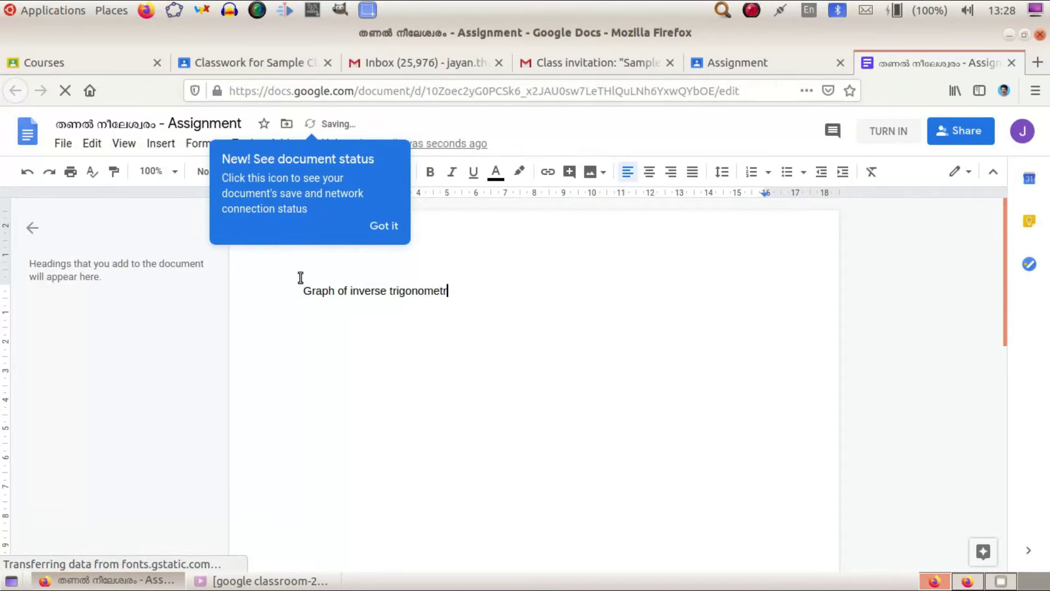
text(ic function)
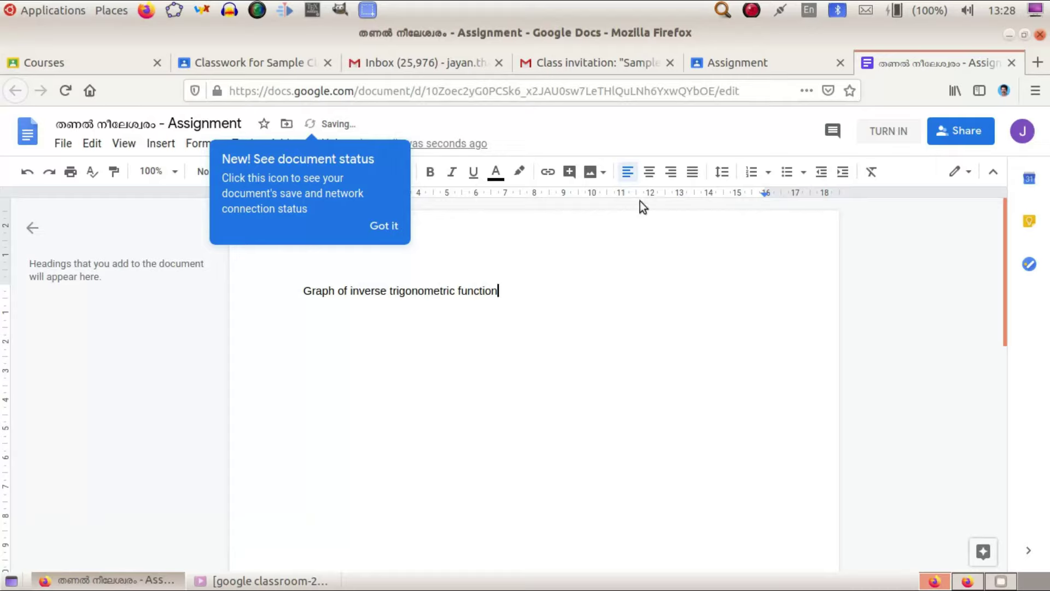
click(951, 134)
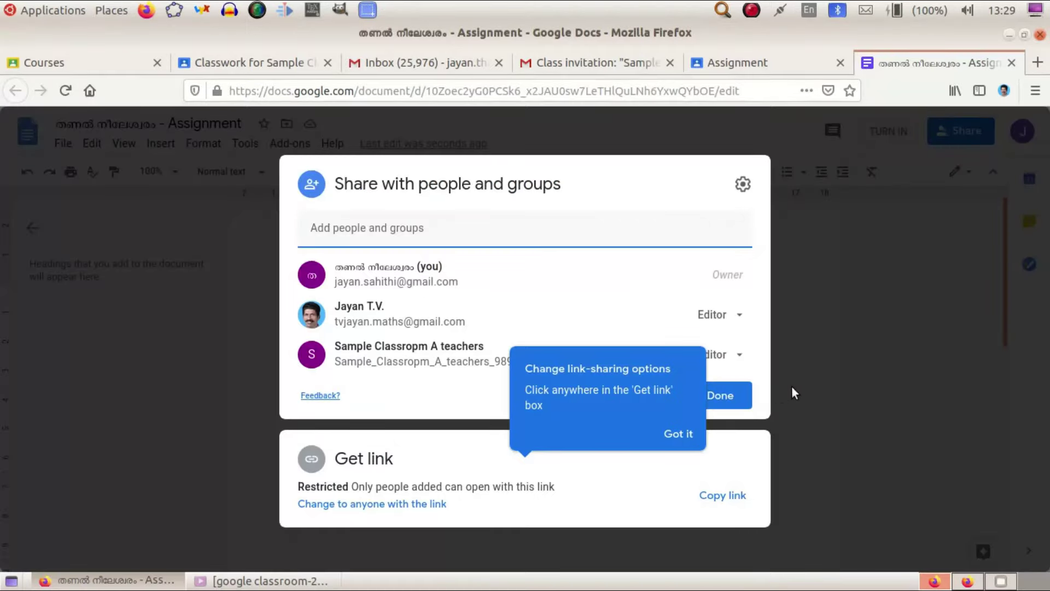
click(730, 395)
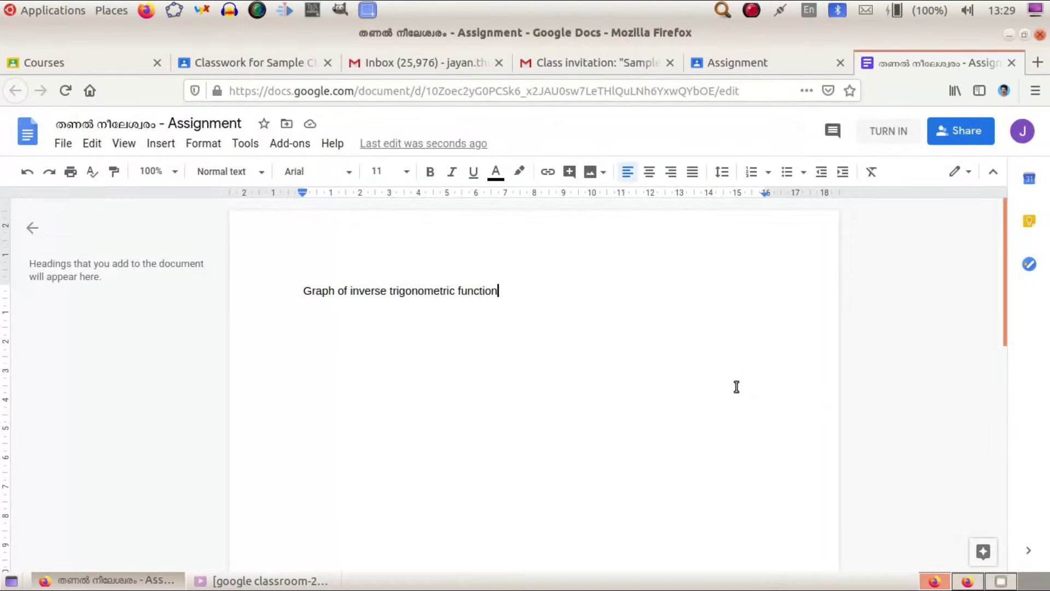
click(785, 65)
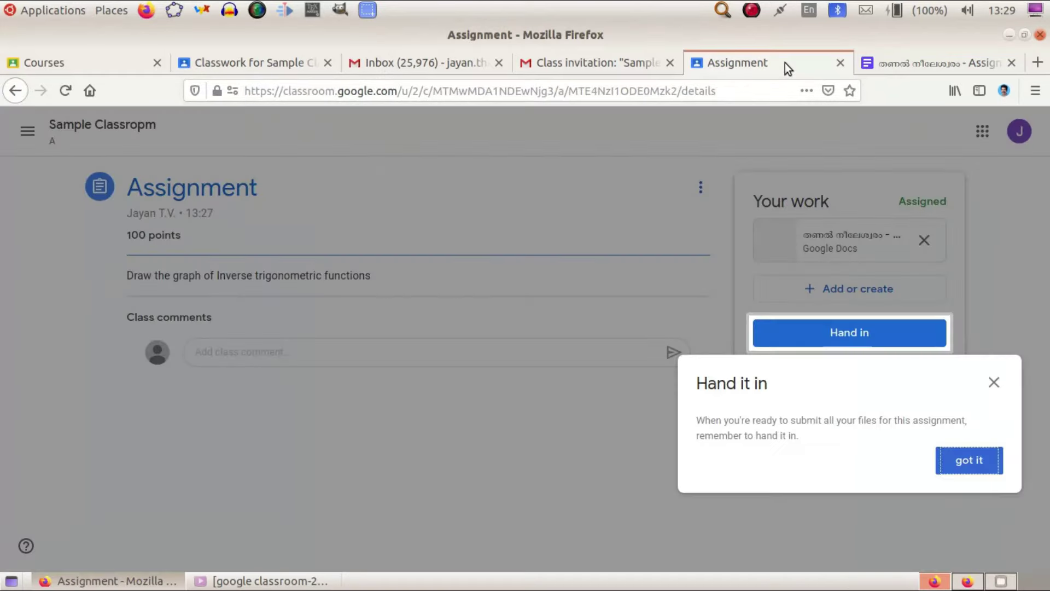
Hand in the attached Docs file and confirm, then switch to the teacher's Classwork tab.
click(985, 469)
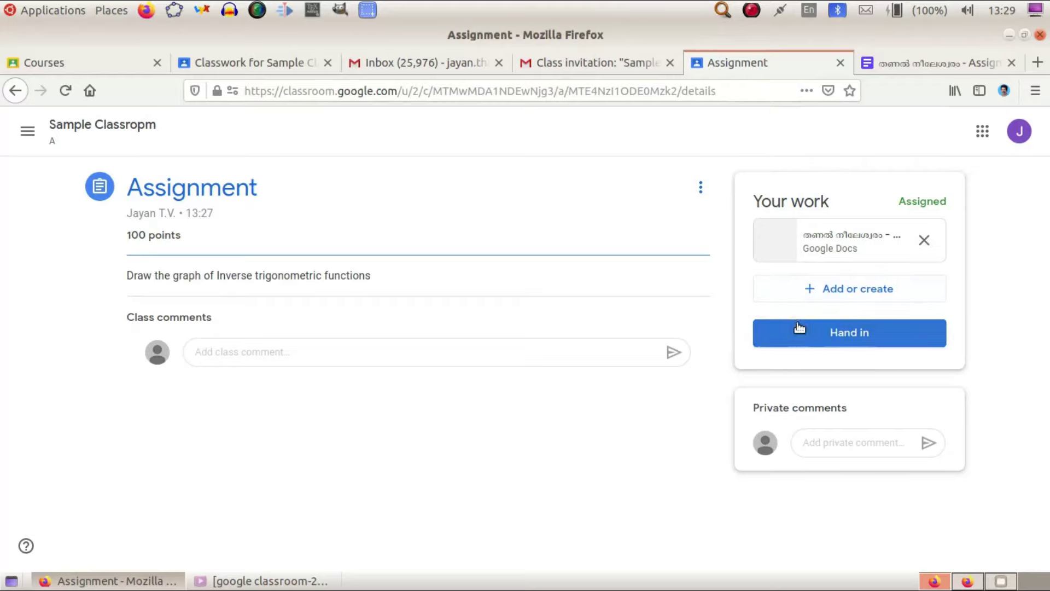
click(803, 333)
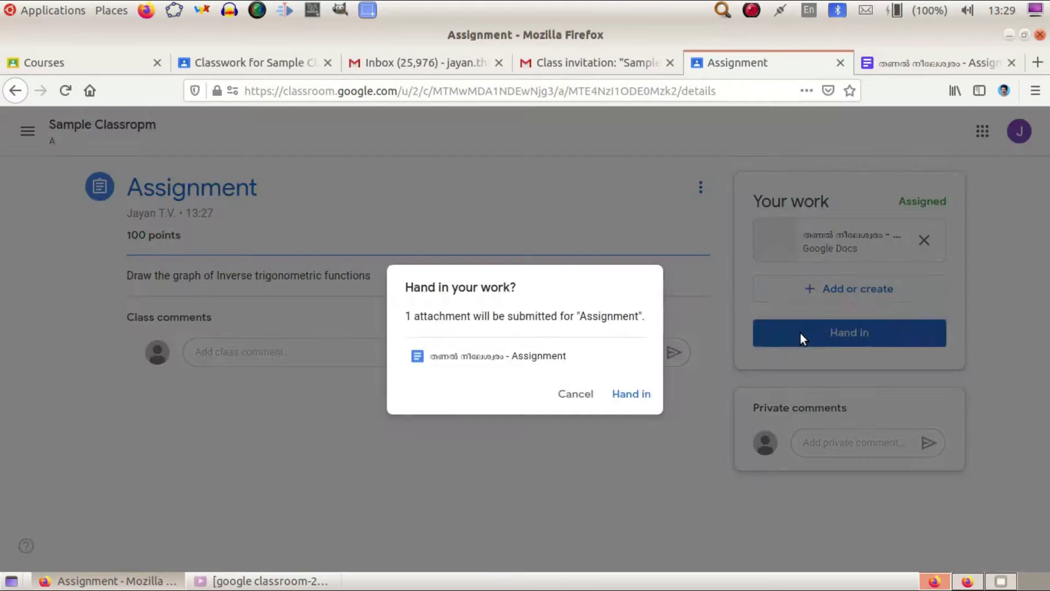
click(623, 394)
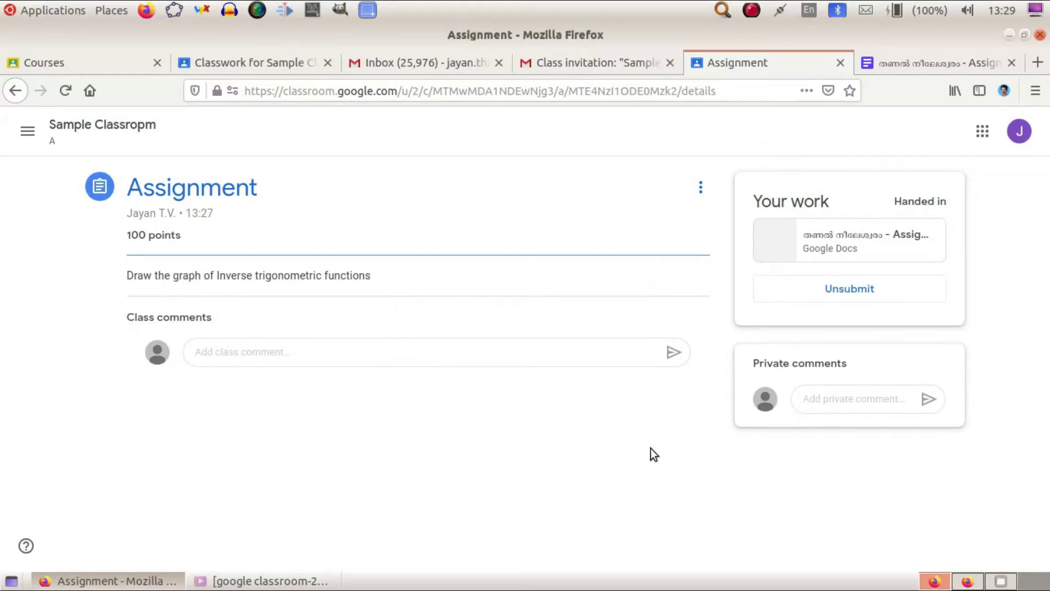
click(243, 62)
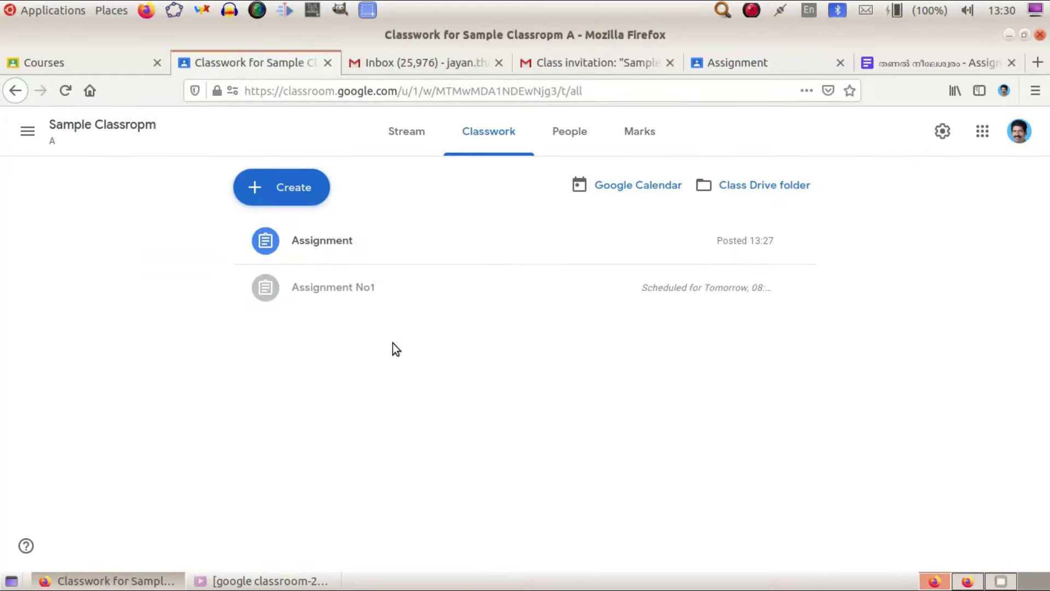
Open Assignment's handed-in submission and give the student a mark of 100.
click(320, 243)
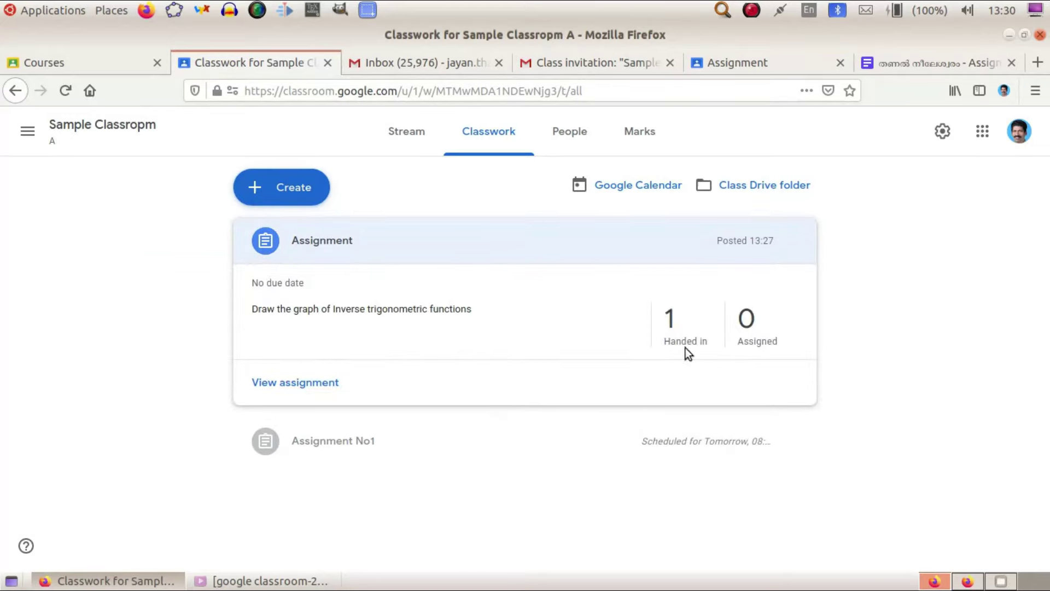
click(672, 321)
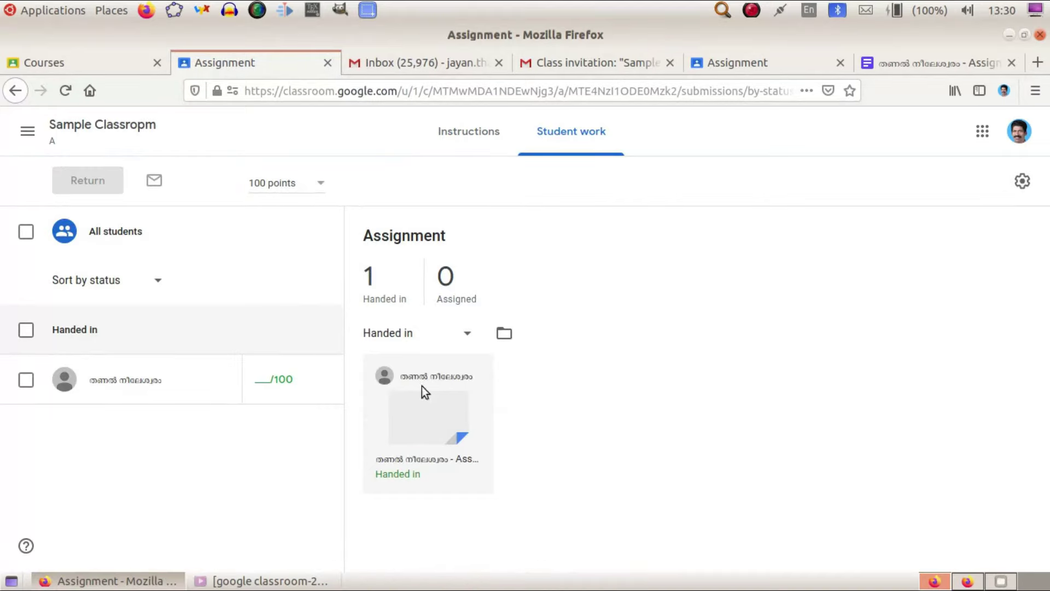
click(260, 377)
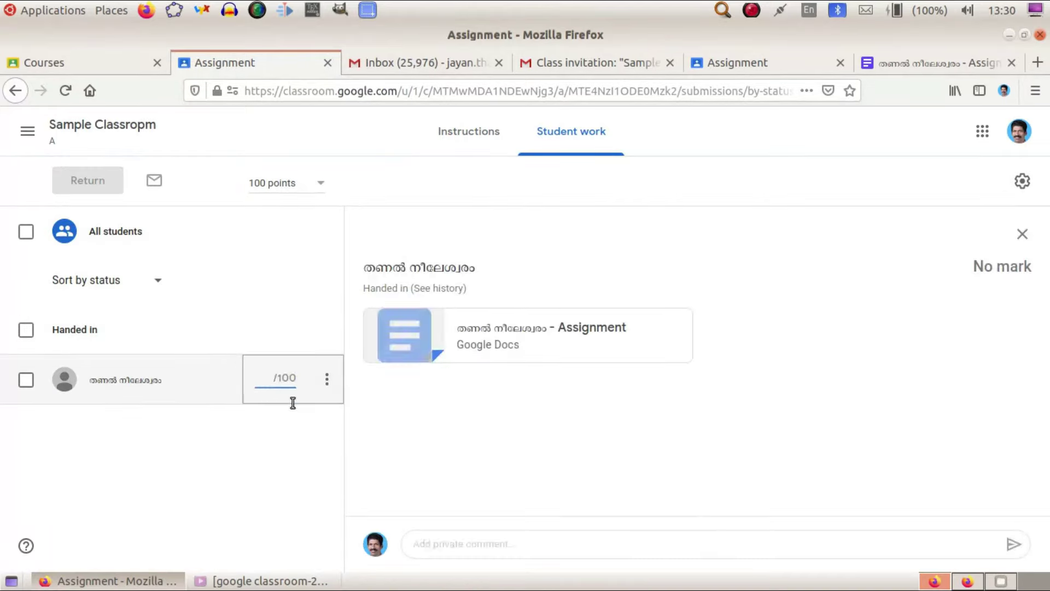
text(100)
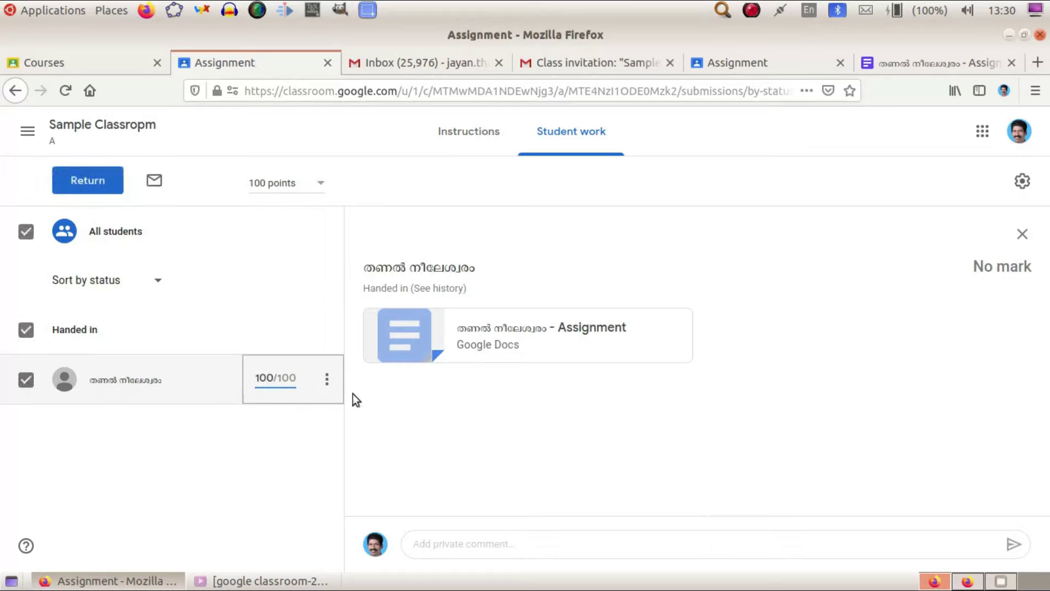
click(358, 395)
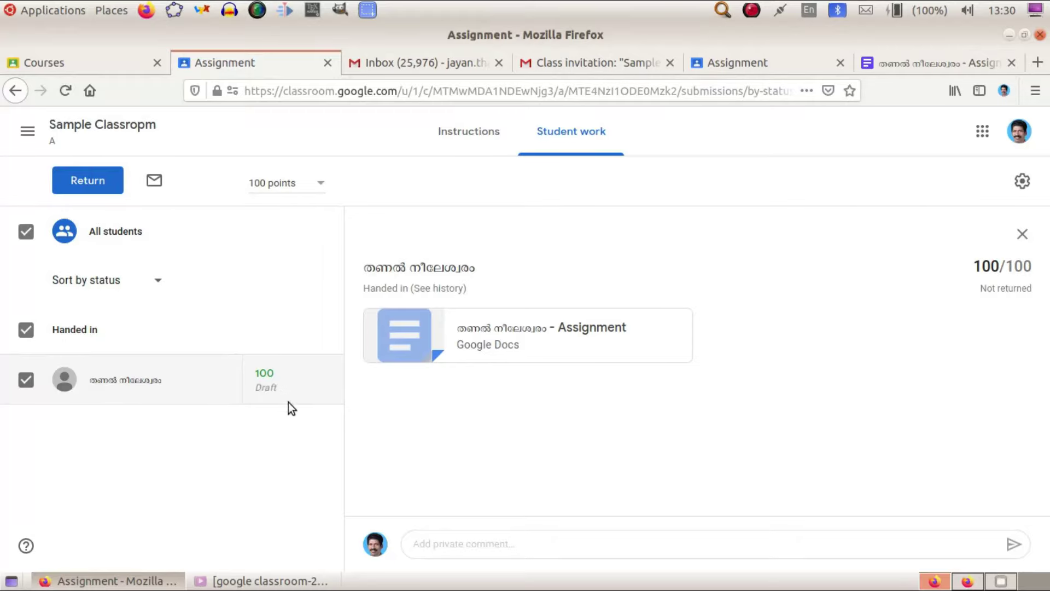
Return the marked submission to the student.
click(329, 379)
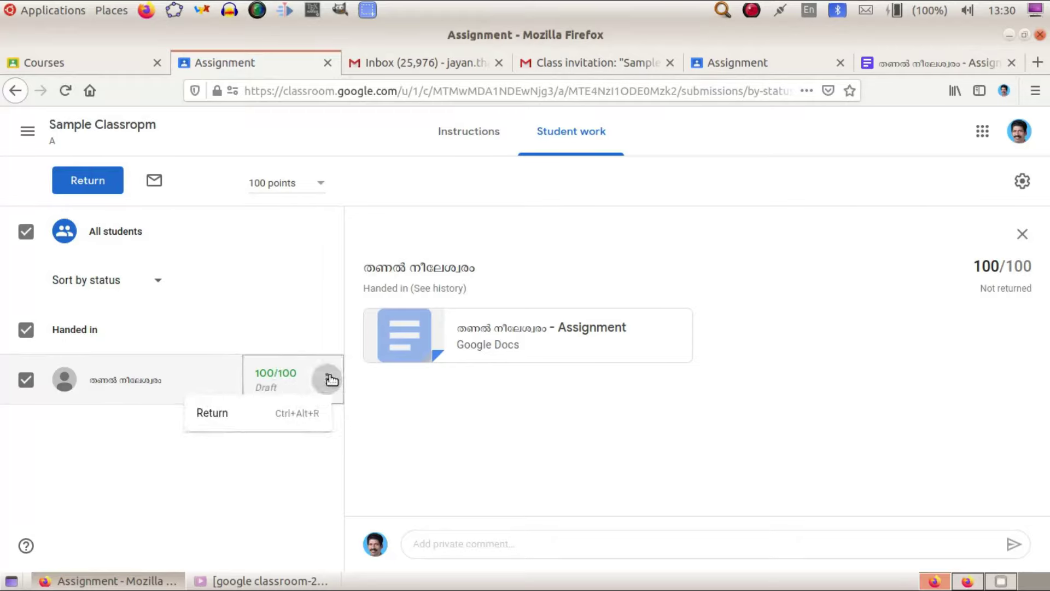
click(215, 413)
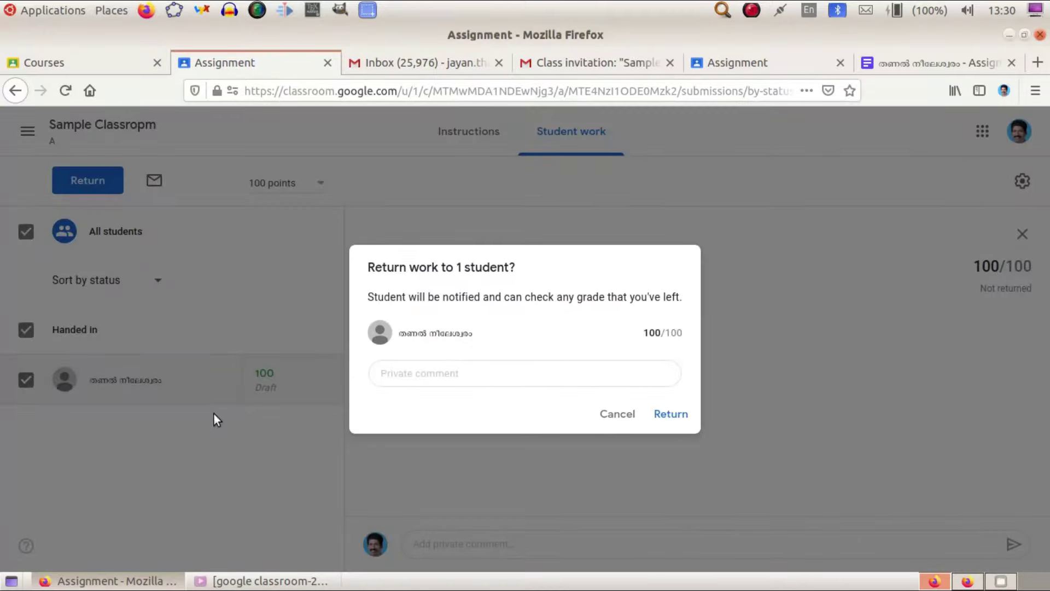
click(664, 413)
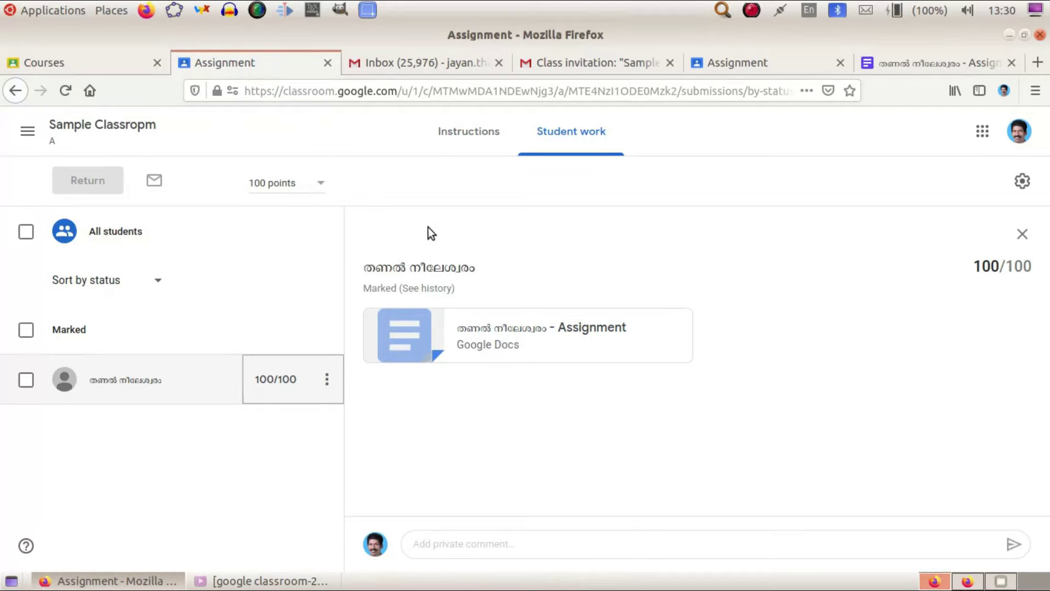
click(772, 62)
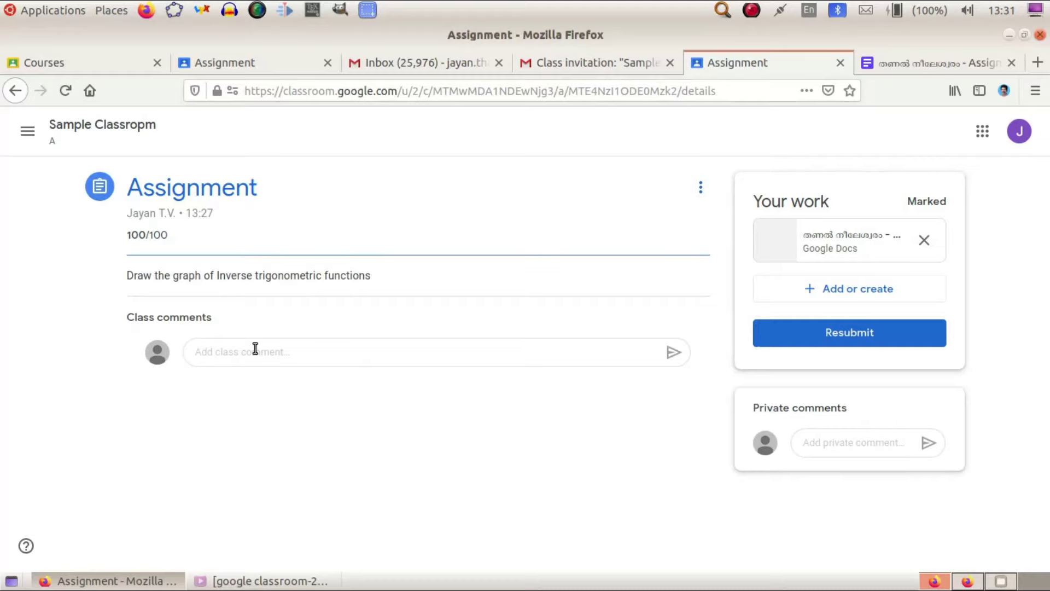
click(231, 67)
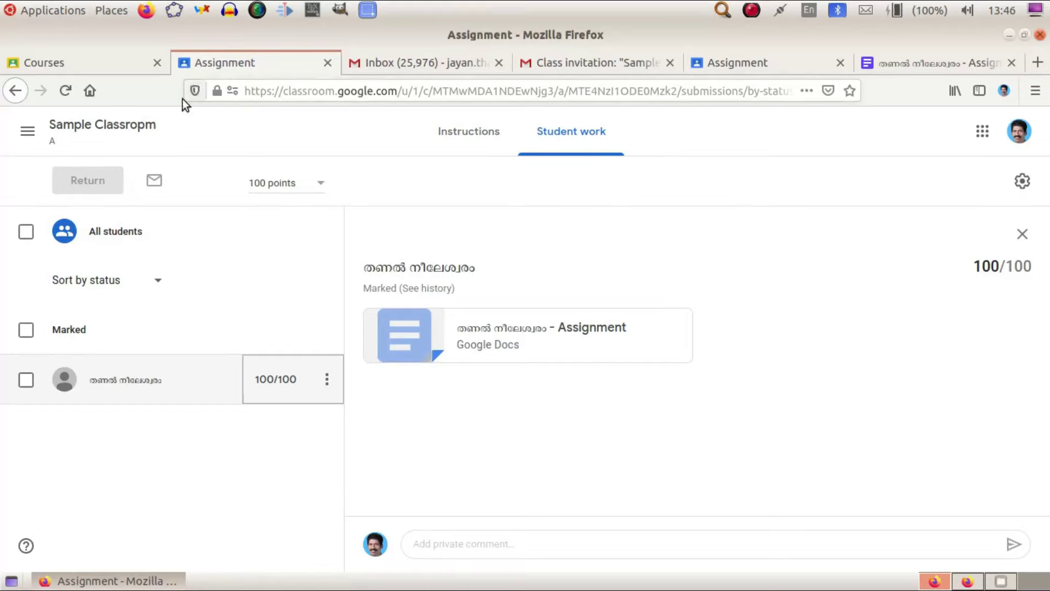
Go from the class Stream to the Marks tab and dismiss its intro popups.
click(100, 127)
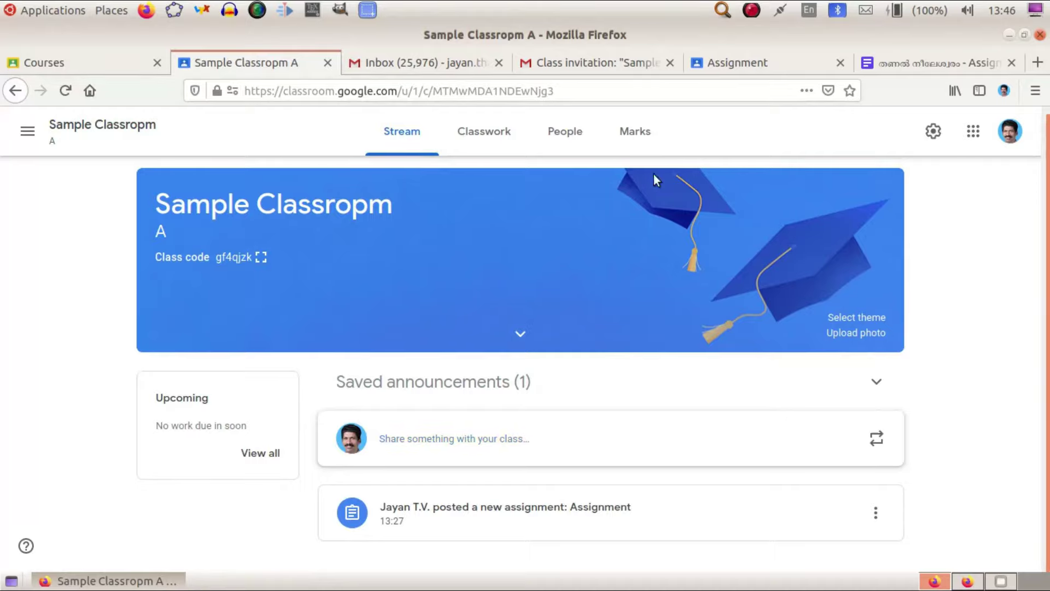
click(641, 142)
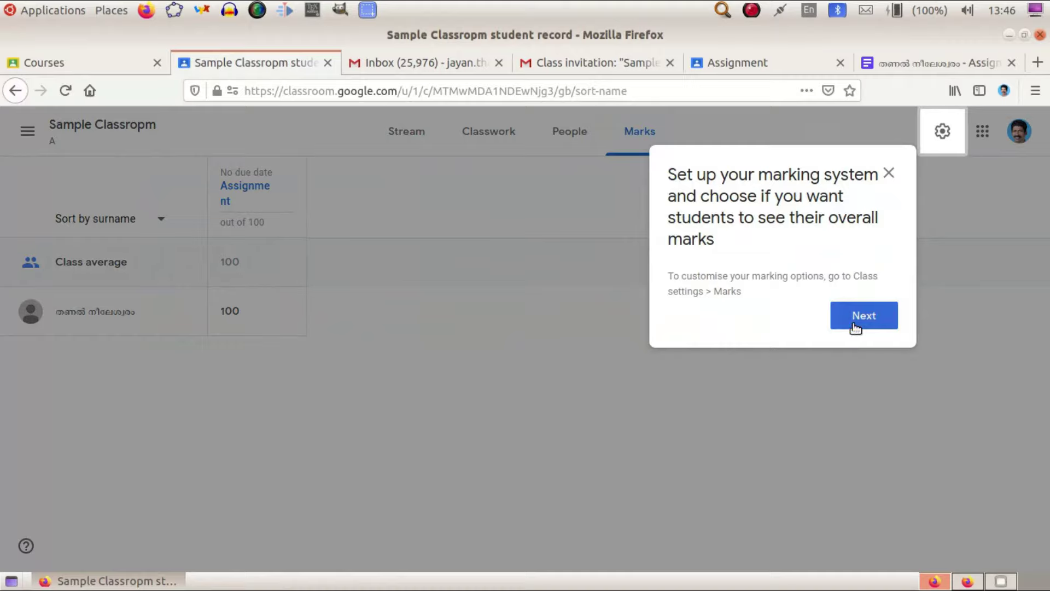
click(854, 324)
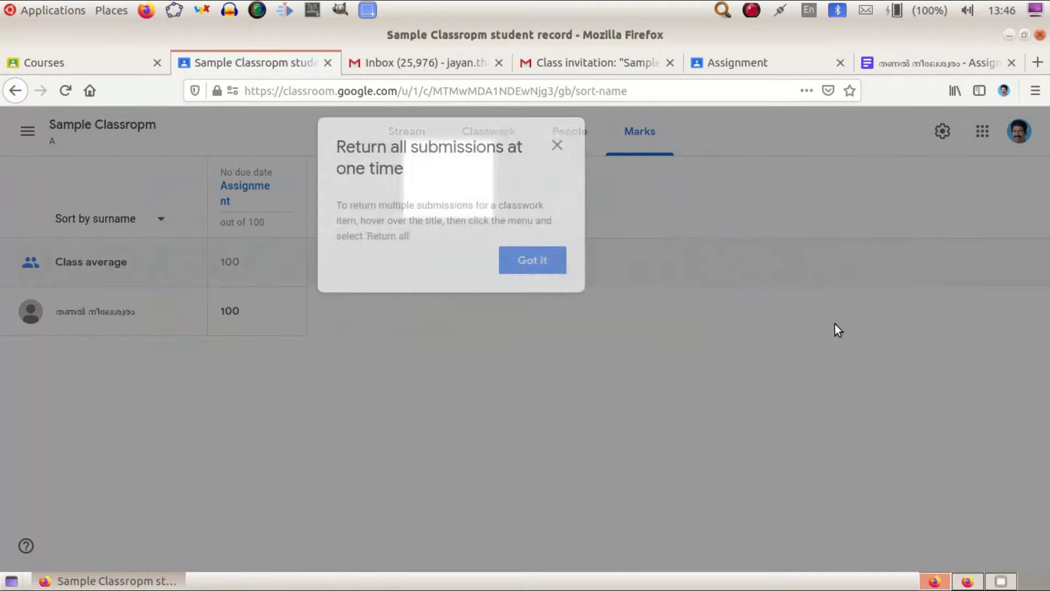
click(521, 261)
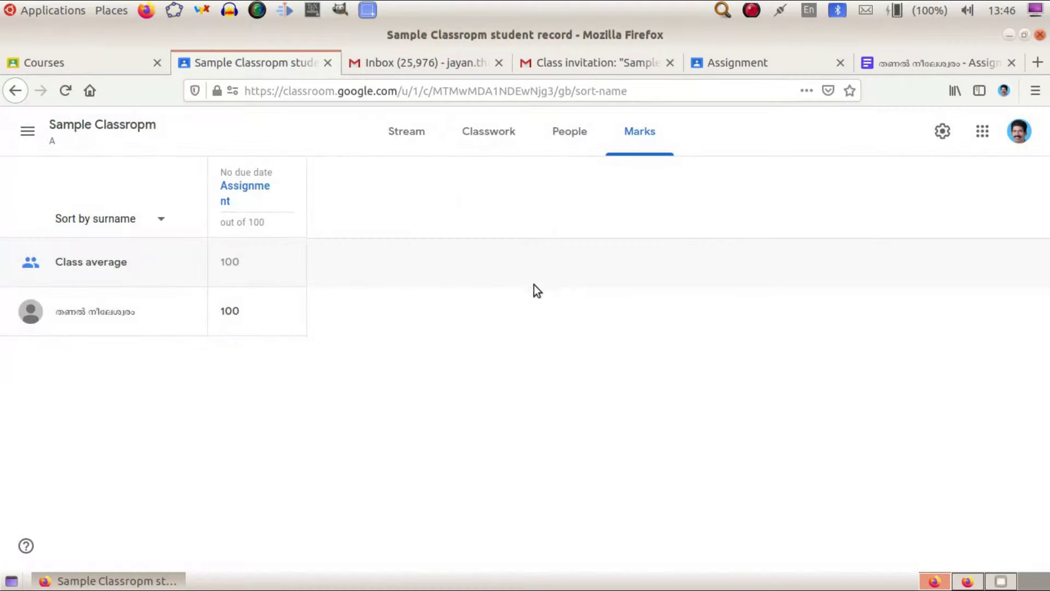